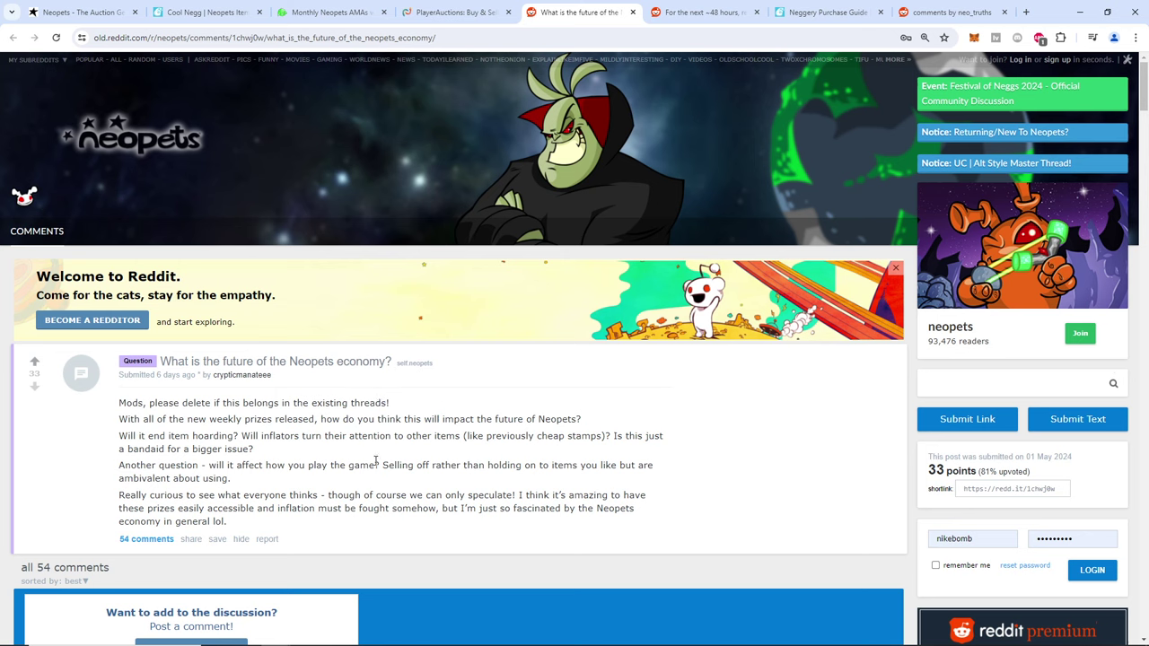
{"action": "scroll", "coordinate": [323, 460], "scroll_direction": "down", "scroll_amount": 1}
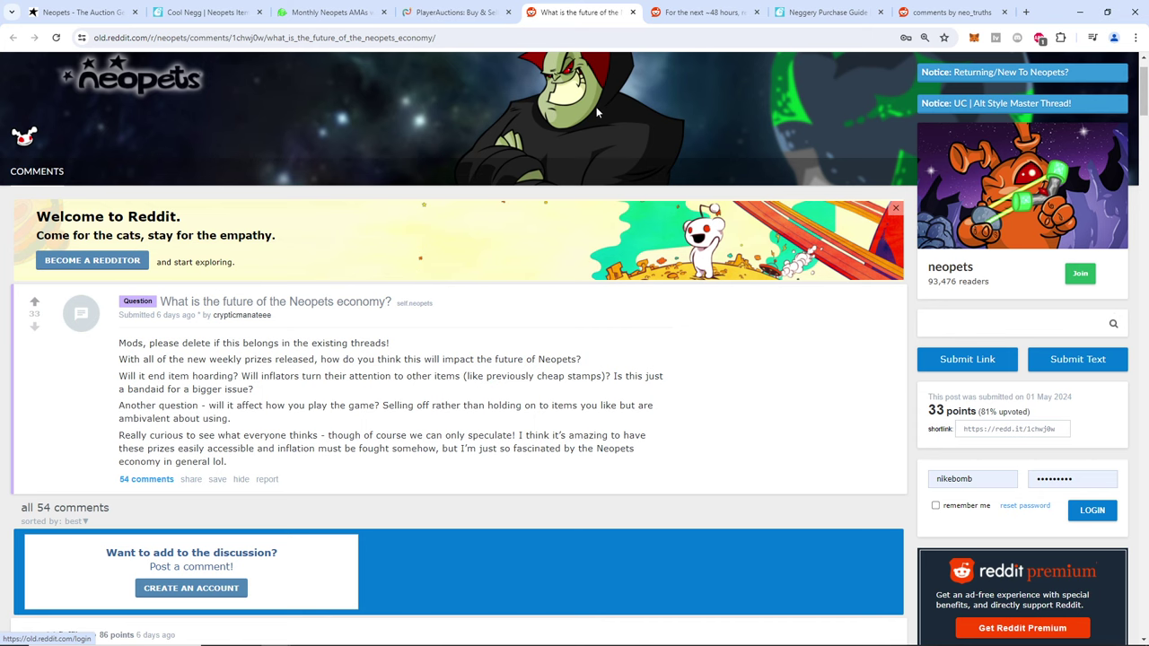
Highlight the Reddit comment about becoming a millionaire in the redeem-code thread
{"action": "left_click", "coordinate": [691, 11]}
{"action": "left_click", "coordinate": [195, 381]}
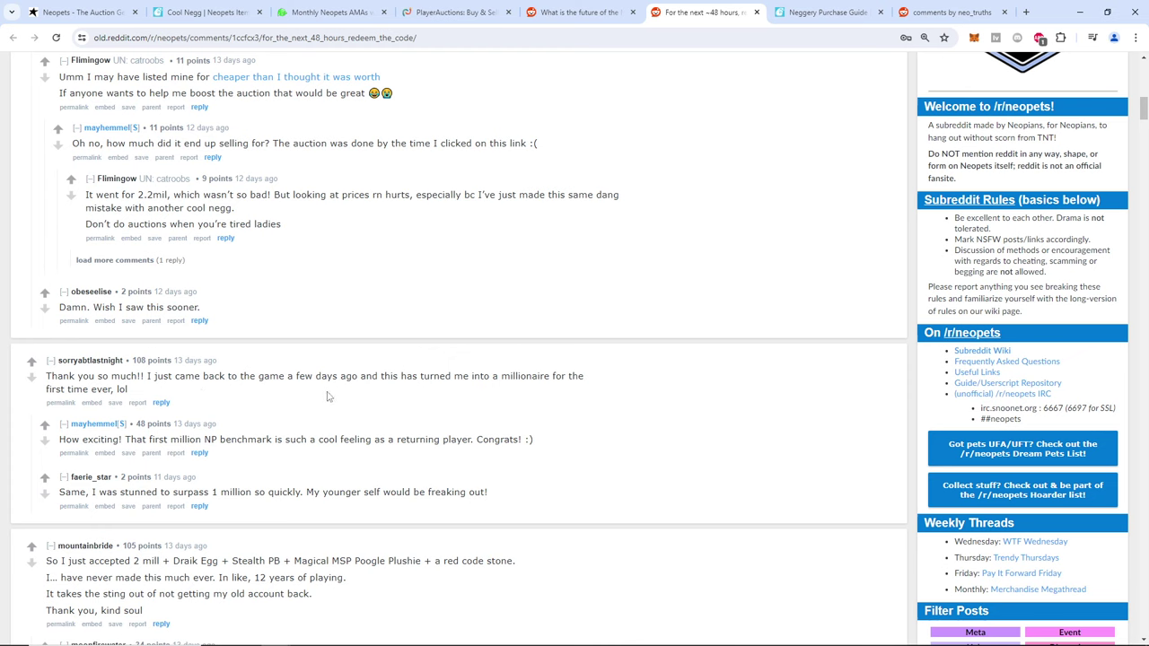
{"action": "left_click_drag", "start_coordinate": [345, 395], "coordinate": [280, 376]}
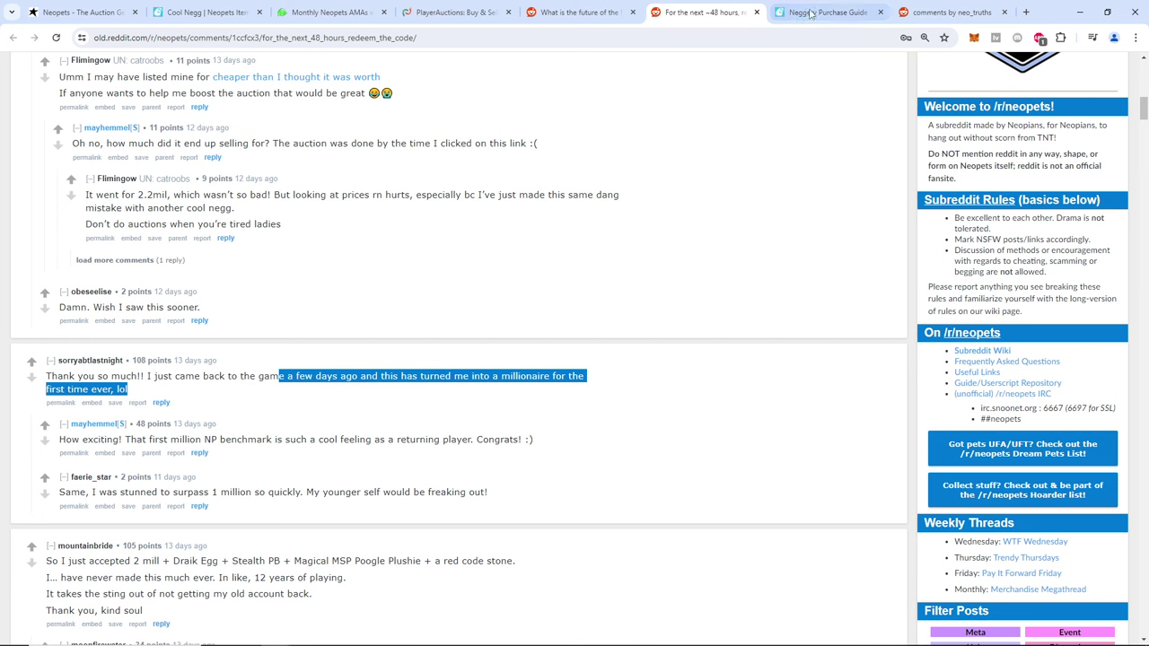
Highlight the commenter's Fun fact about redeemed cool neggs, then search Auction Genie for 'cool negg'
{"action": "left_click", "coordinate": [920, 9]}
{"action": "scroll", "coordinate": [466, 351], "scroll_direction": "down", "scroll_amount": 1}
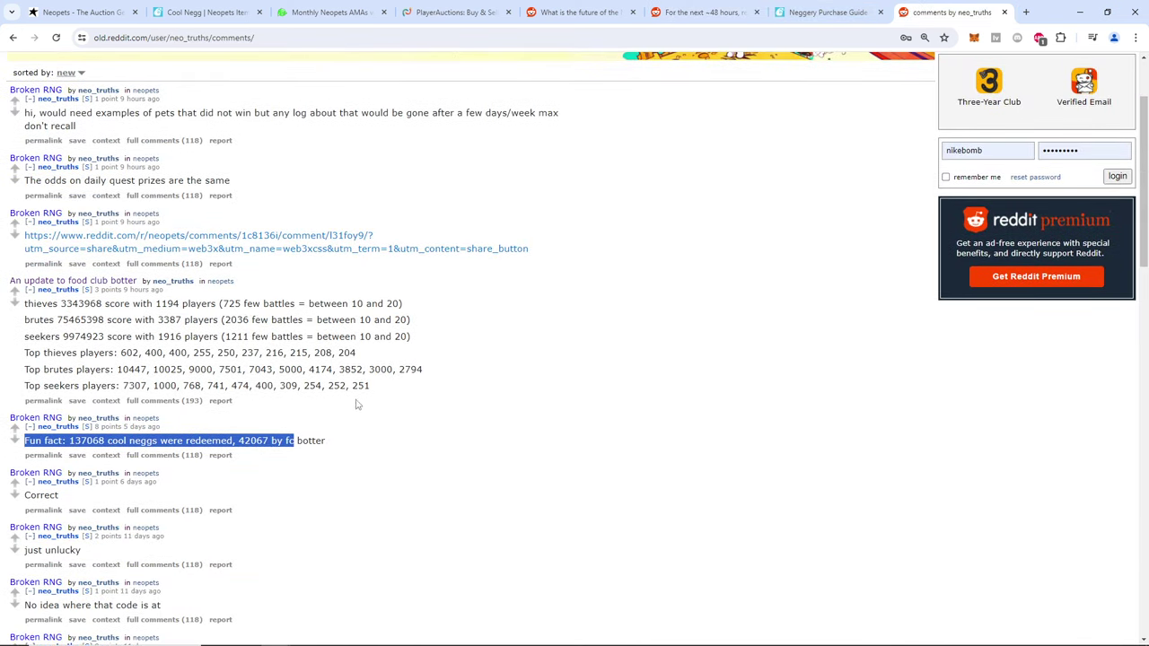
{"action": "scroll", "coordinate": [350, 407], "scroll_direction": "down", "scroll_amount": 1}
{"action": "left_click", "coordinate": [354, 416]}
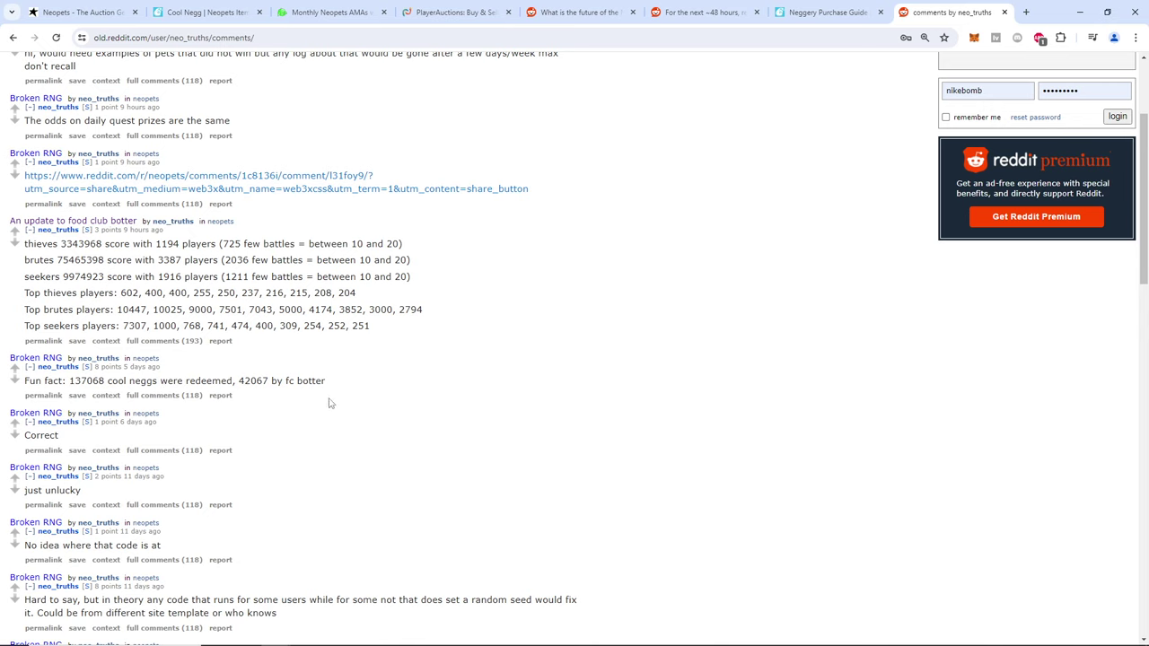
{"action": "mouse_move", "coordinate": [311, 381]}
{"action": "left_mouse_down"}
{"action": "mouse_move", "coordinate": [221, 394]}
{"action": "mouse_move", "coordinate": [36, 381]}
{"action": "left_mouse_up"}
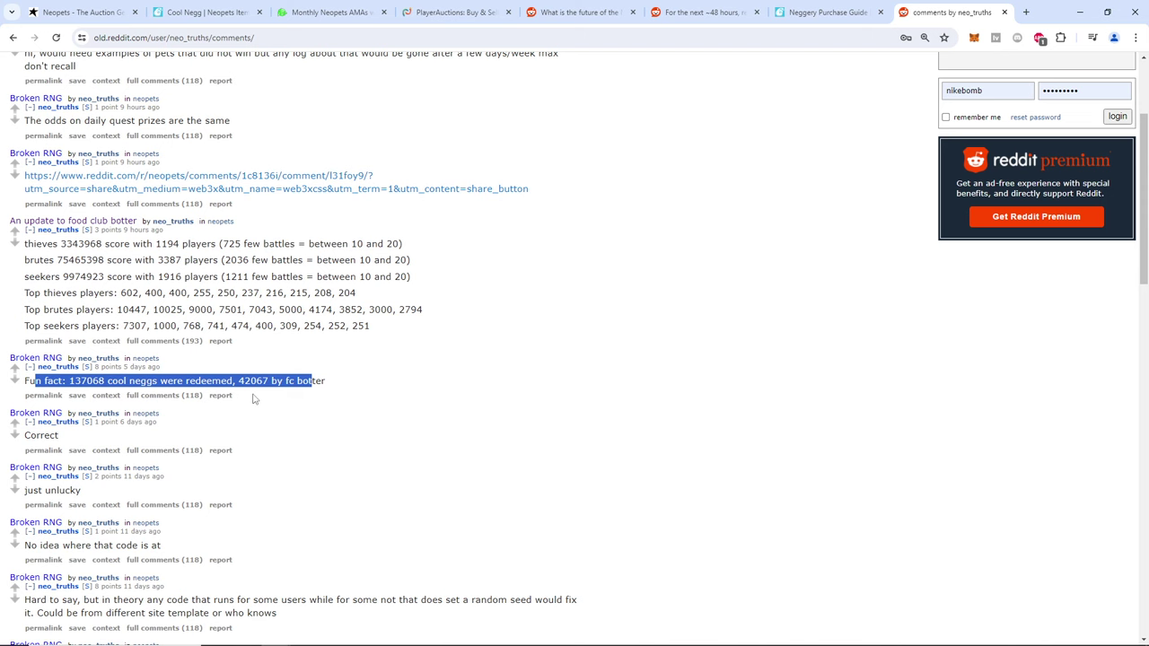
{"action": "left_click", "coordinate": [364, 400]}
{"action": "scroll", "coordinate": [193, 391], "scroll_direction": "up", "scroll_amount": 1}
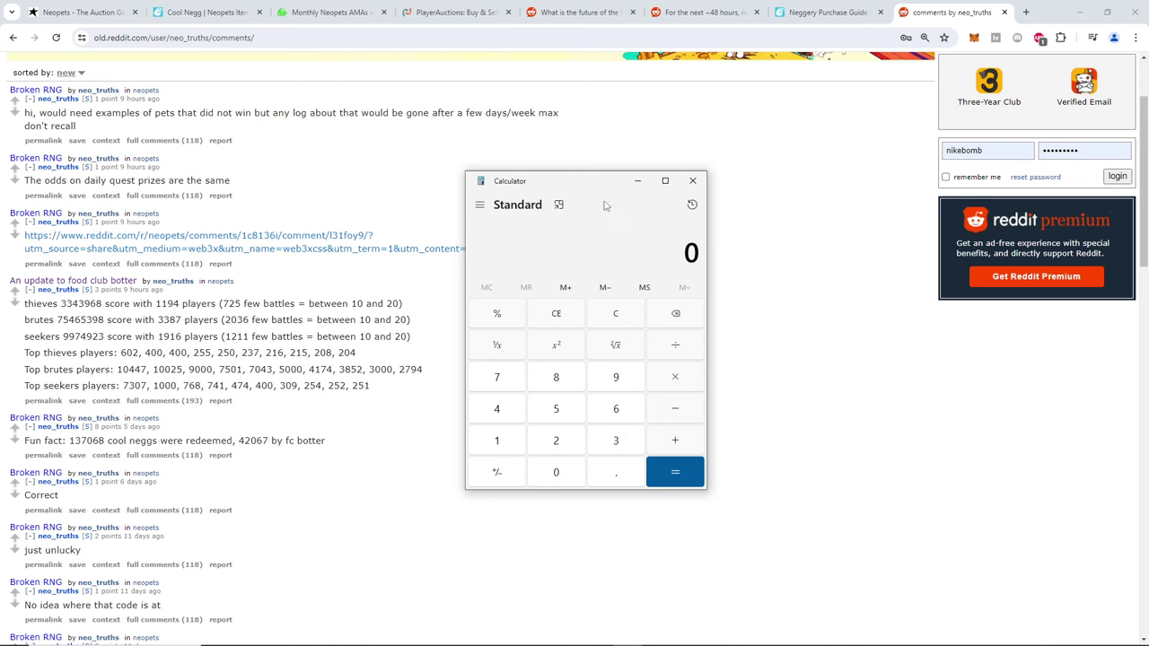
{"action": "left_click", "coordinate": [103, 14]}
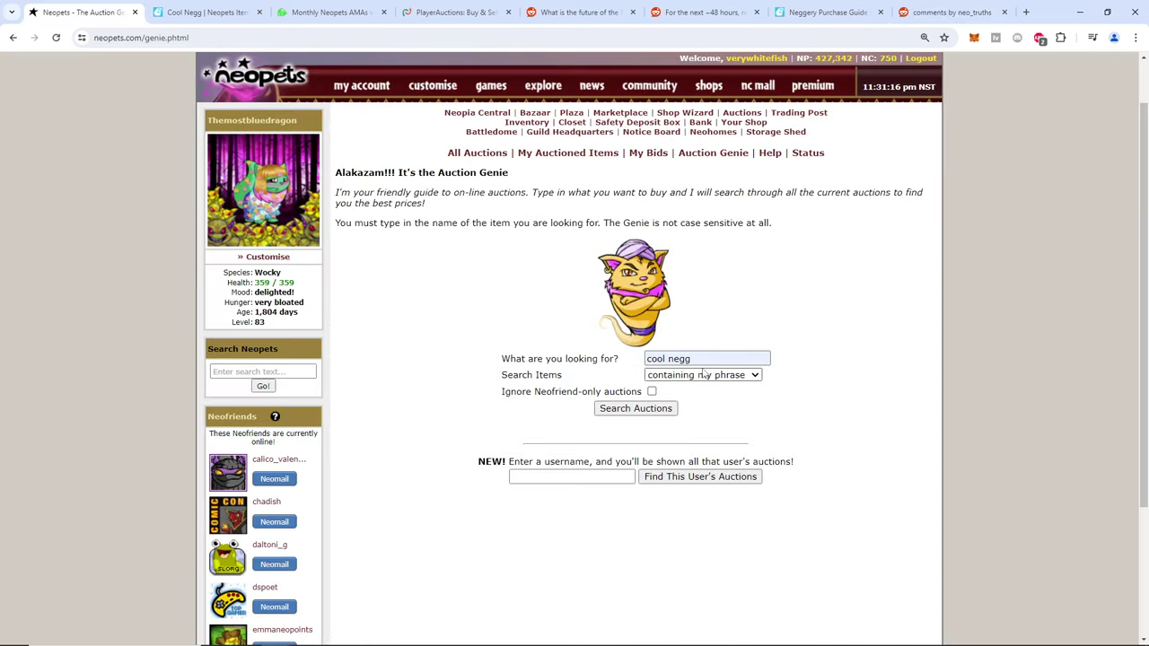
{"action": "left_click", "coordinate": [653, 412]}
{"action": "scroll", "coordinate": [653, 414], "scroll_direction": "down", "scroll_amount": 3}
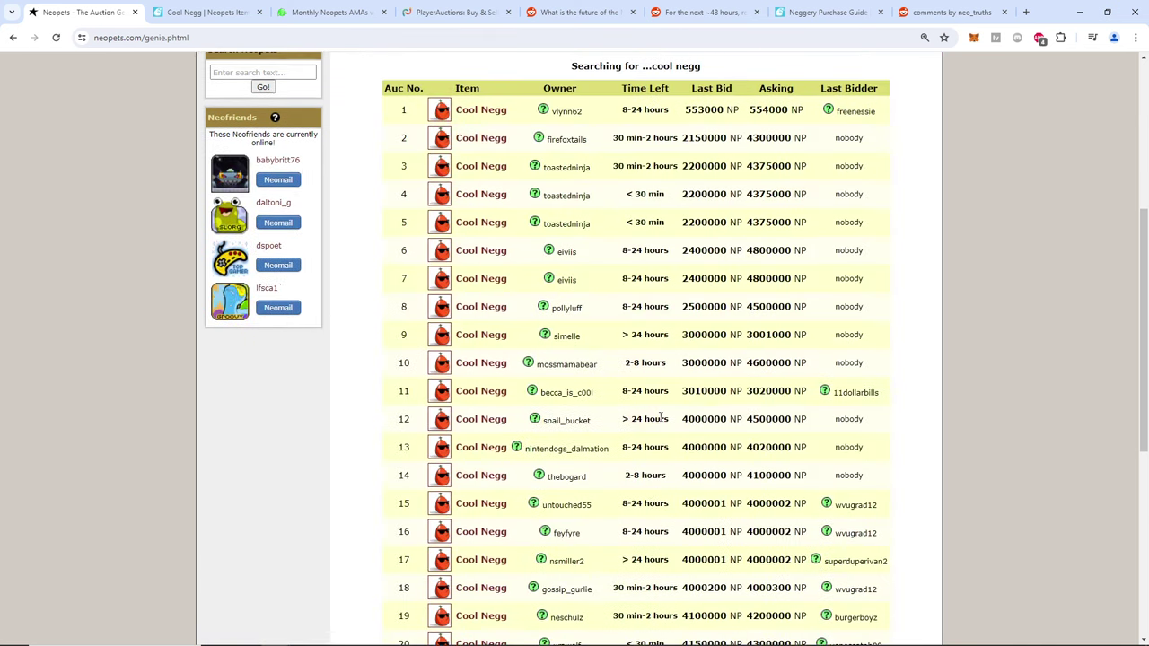
{"action": "scroll", "coordinate": [652, 415], "scroll_direction": "down", "scroll_amount": 4}
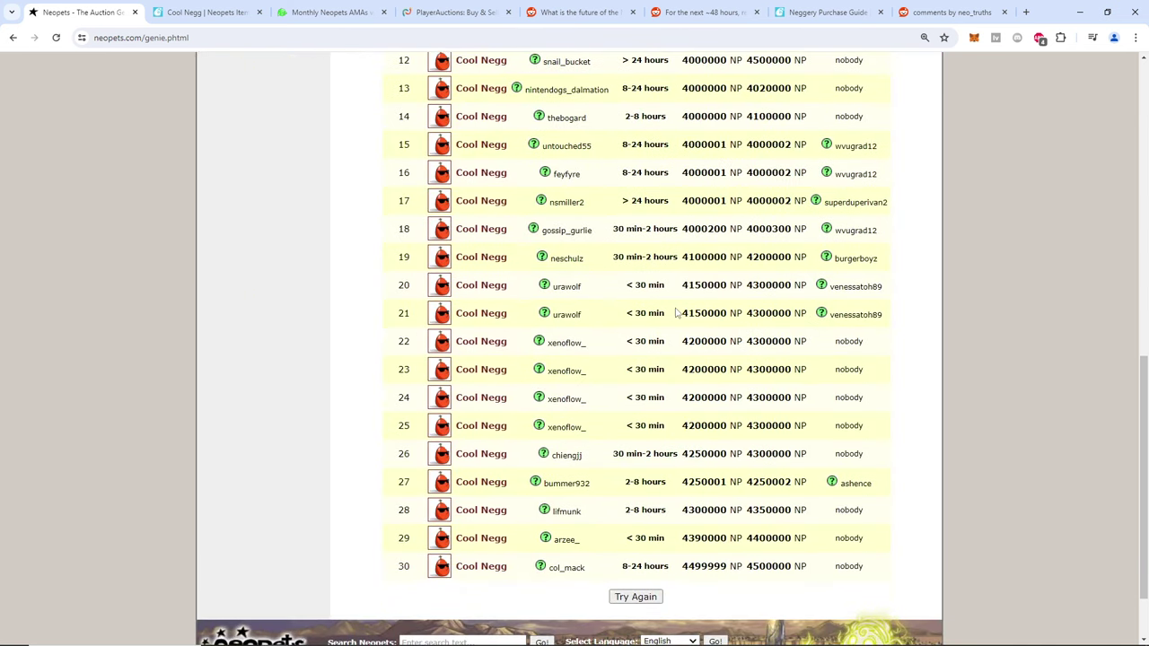
{"action": "scroll", "coordinate": [696, 307], "scroll_direction": "up", "scroll_amount": 1}
{"action": "scroll", "coordinate": [694, 307], "scroll_direction": "up", "scroll_amount": 2}
Highlight the Cool Negg's 247-point cost in the Neggery Purchase Guide
{"action": "left_click", "coordinate": [826, 11]}
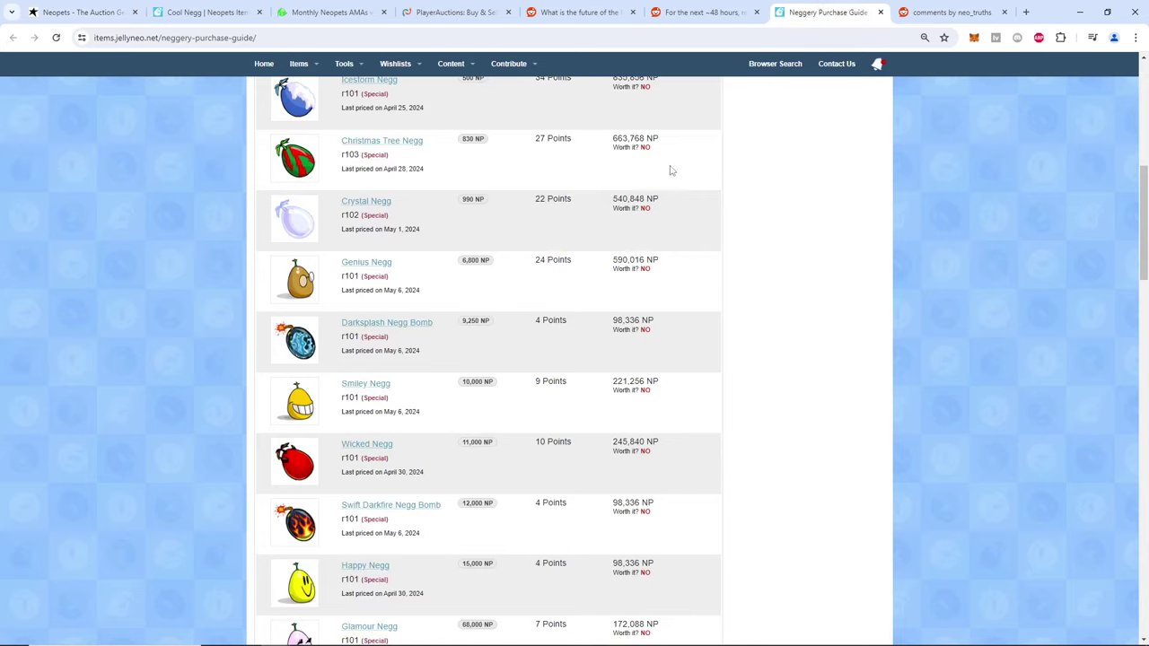
{"action": "scroll", "coordinate": [595, 315], "scroll_direction": "up", "scroll_amount": 3}
{"action": "scroll", "coordinate": [498, 331], "scroll_direction": "up", "scroll_amount": 3}
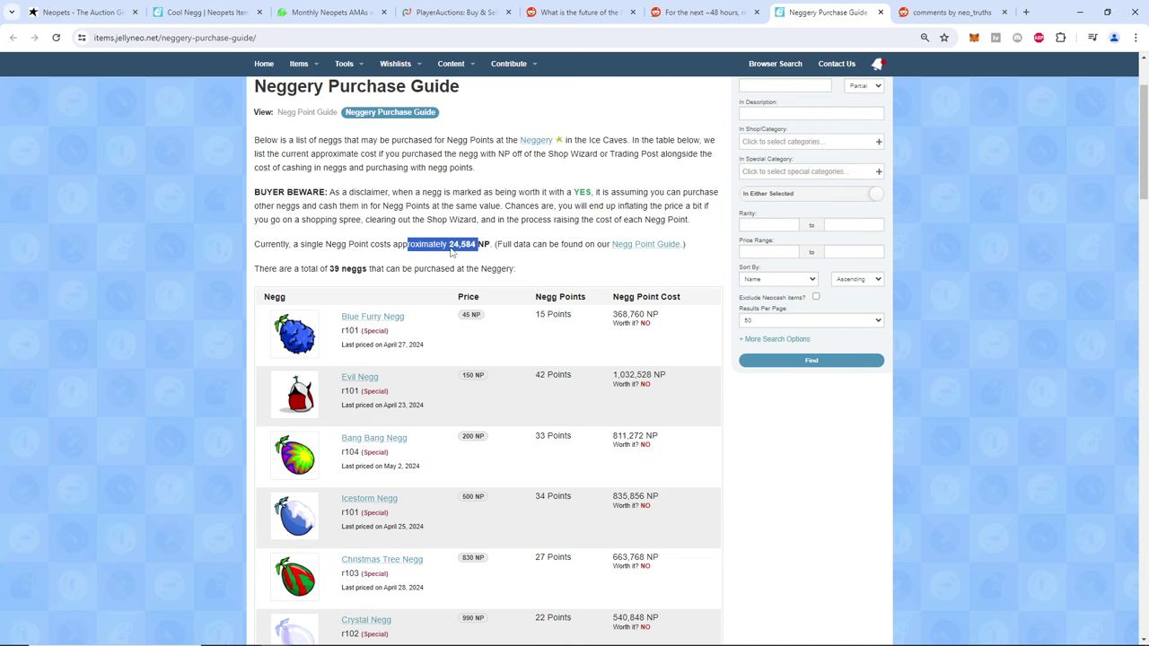
{"action": "scroll", "coordinate": [628, 359], "scroll_direction": "down", "scroll_amount": 1}
{"action": "scroll", "coordinate": [649, 367], "scroll_direction": "down", "scroll_amount": 5}
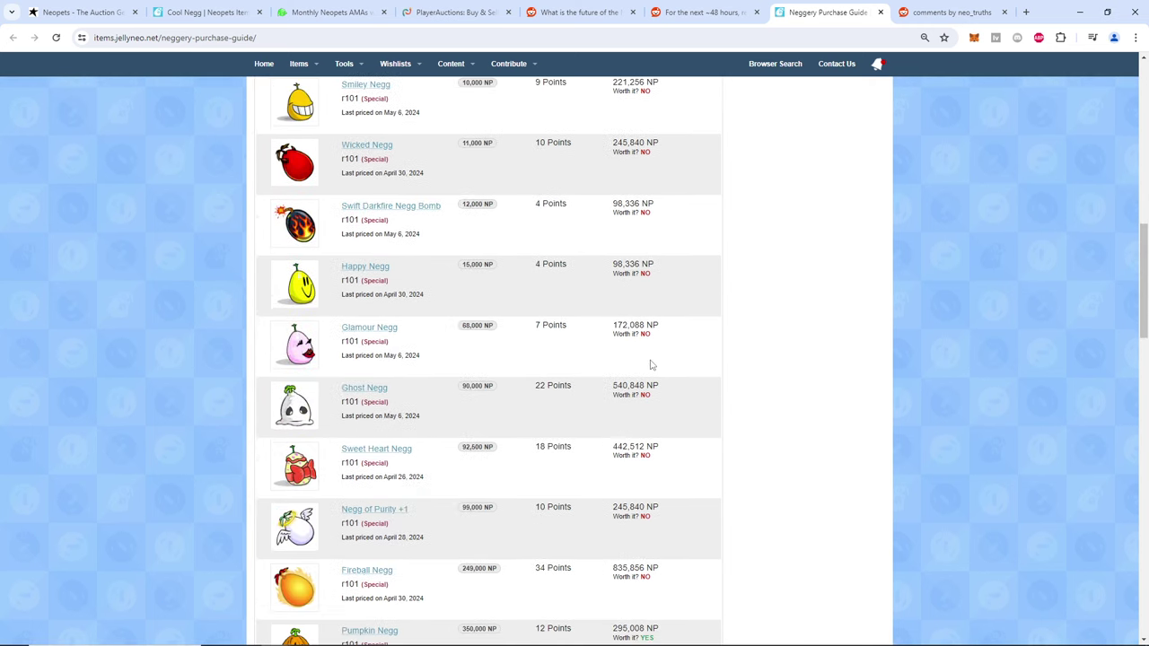
{"action": "scroll", "coordinate": [657, 367], "scroll_direction": "down", "scroll_amount": 5}
{"action": "scroll", "coordinate": [657, 371], "scroll_direction": "down", "scroll_amount": 3}
{"action": "scroll", "coordinate": [657, 376], "scroll_direction": "down", "scroll_amount": 5}
{"action": "scroll", "coordinate": [629, 377], "scroll_direction": "down", "scroll_amount": 1}
{"action": "scroll", "coordinate": [577, 377], "scroll_direction": "up", "scroll_amount": 1}
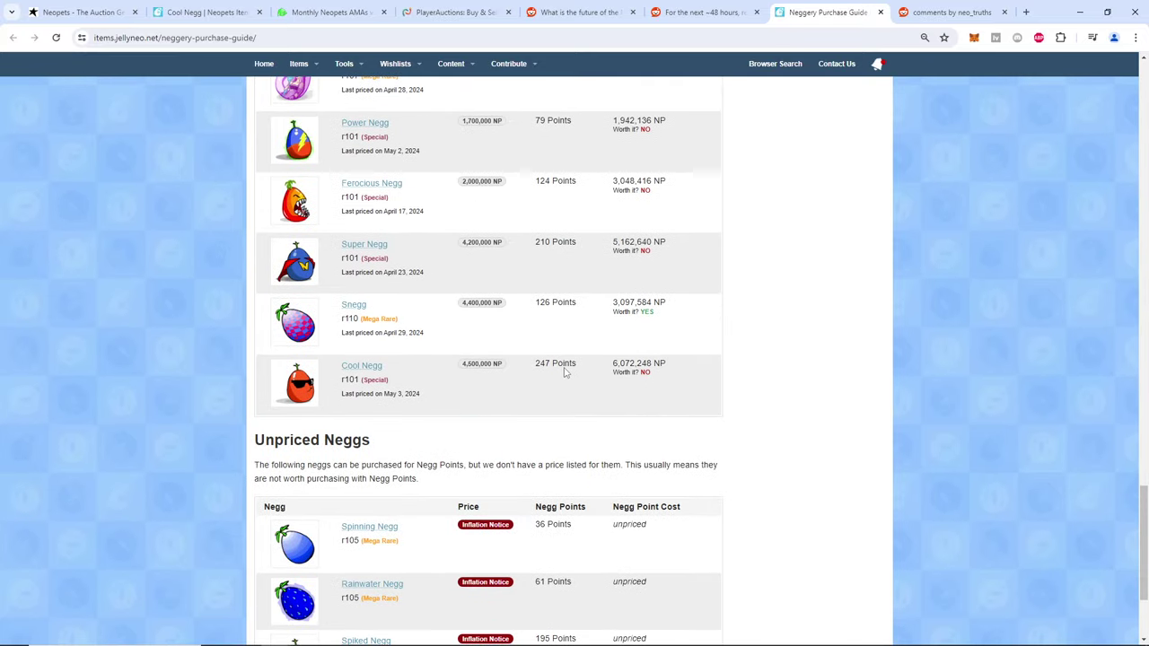
{"action": "left_click_drag", "start_coordinate": [571, 368], "coordinate": [535, 371]}
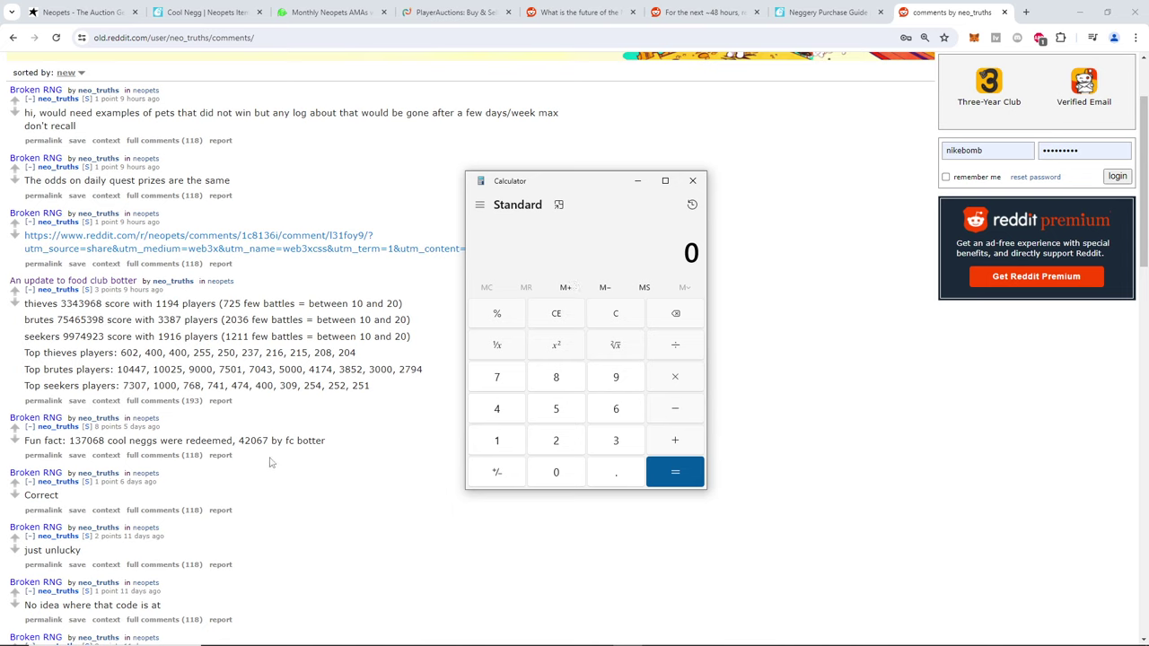
{"action": "type", "text": "42,067"}
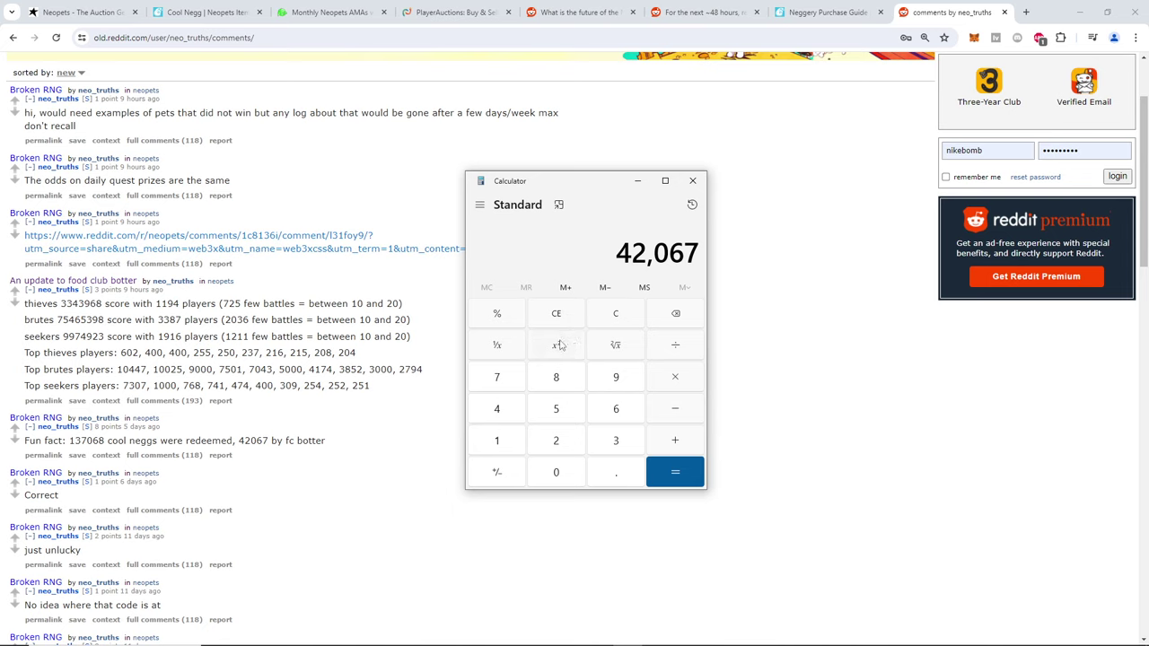
Multiply 42067 by 4000000 in Calculator, getting 168,268,000,000
{"action": "key", "text": "asterisk"}
{"action": "type", "text": "4,000,0"}
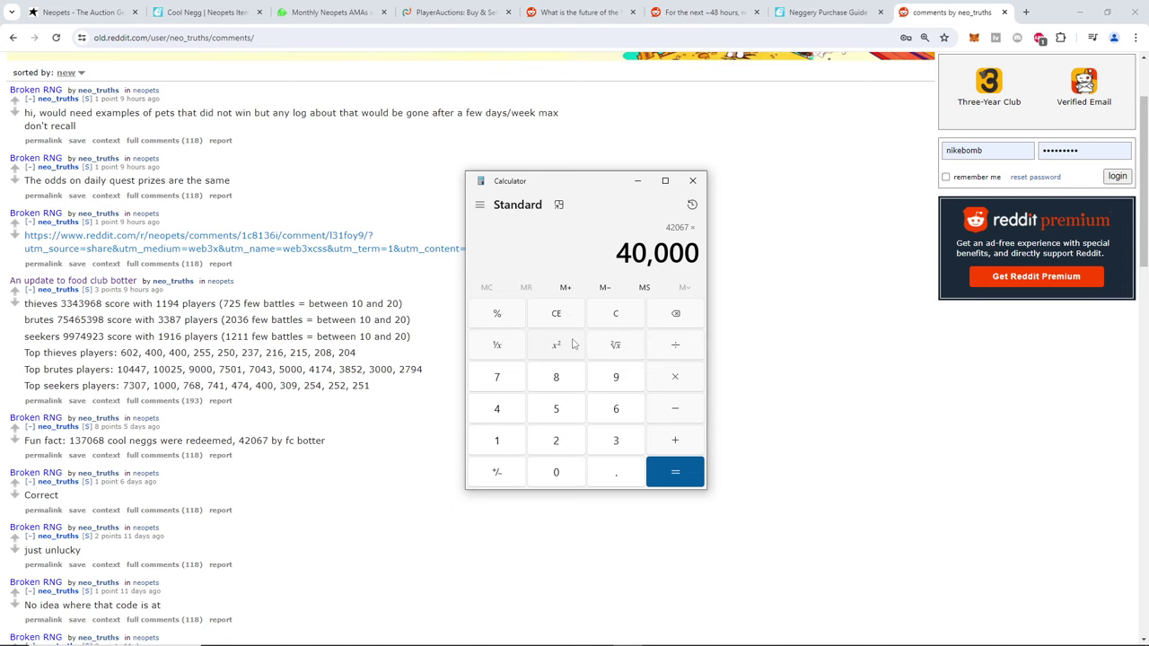
{"action": "type", "text": "0"}
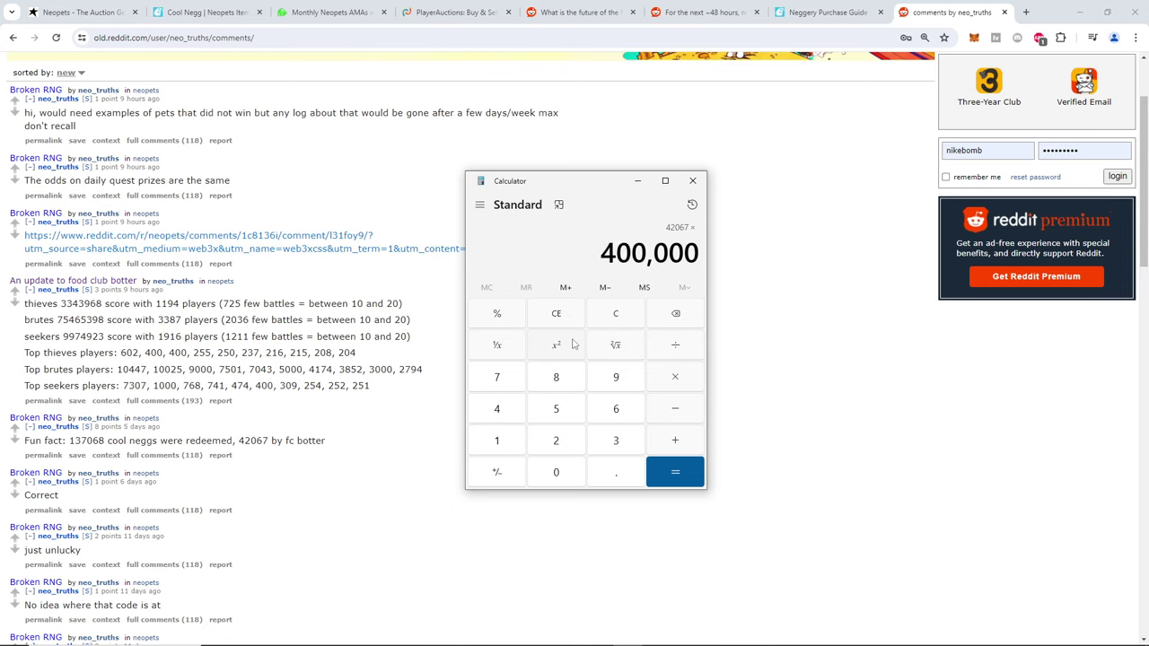
{"action": "type", "text": ",0"}
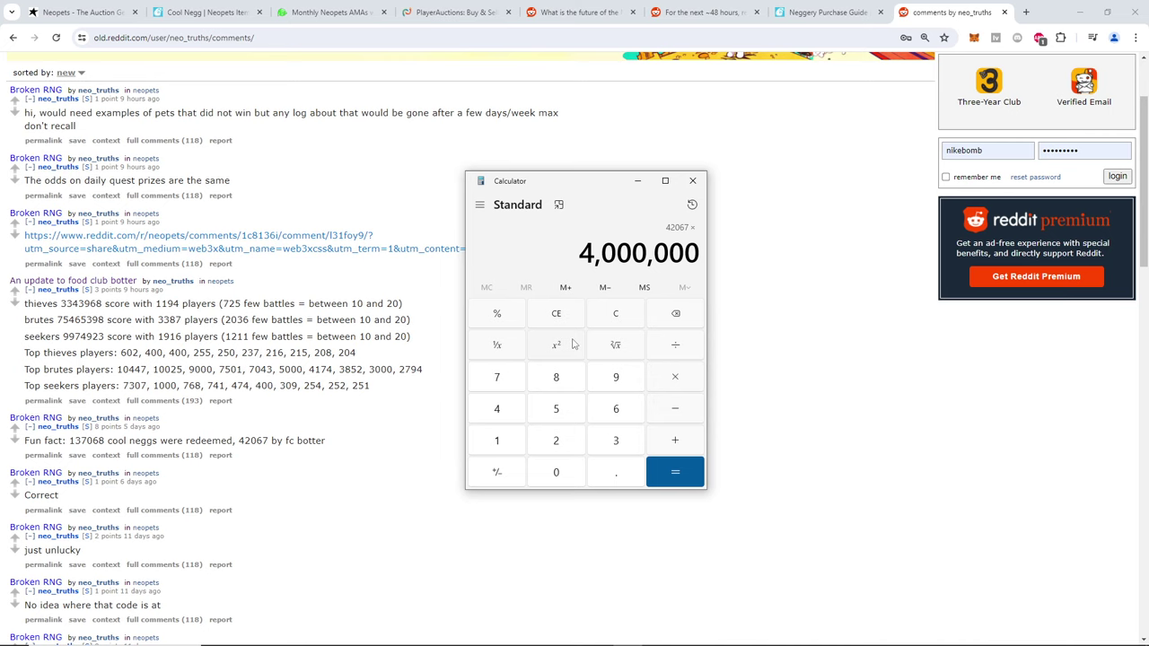
{"action": "key", "text": "Return"}
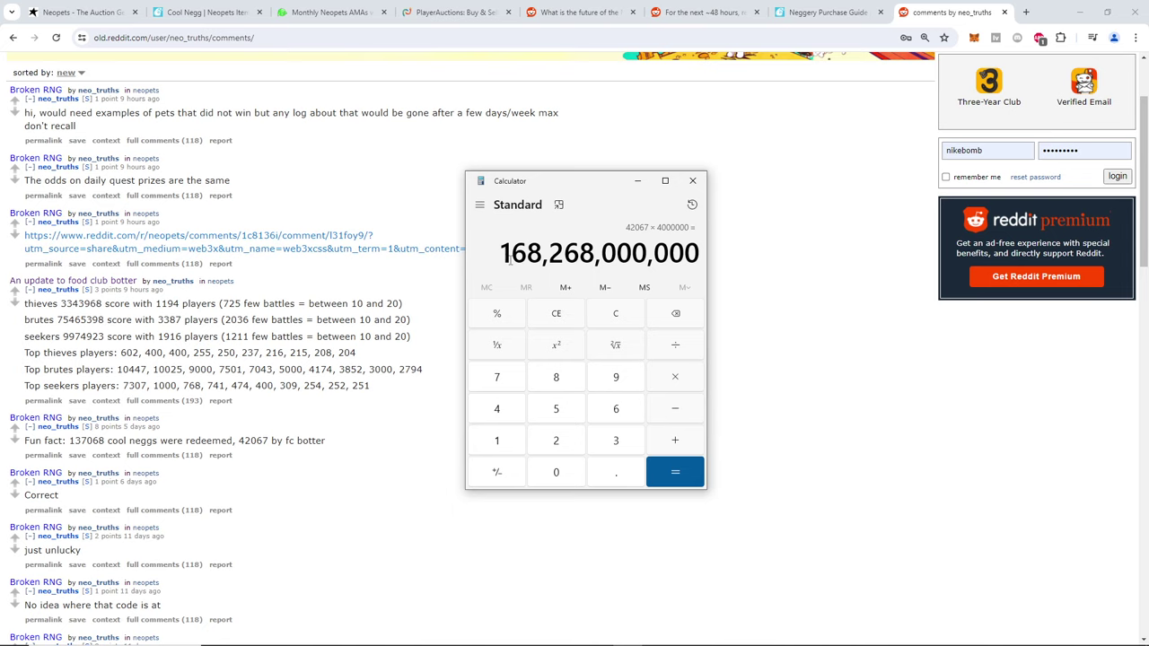
Multiply 137,068 by 4,000,000 in Calculator, getting 548,272,000,000
{"action": "left_click", "coordinate": [605, 320]}
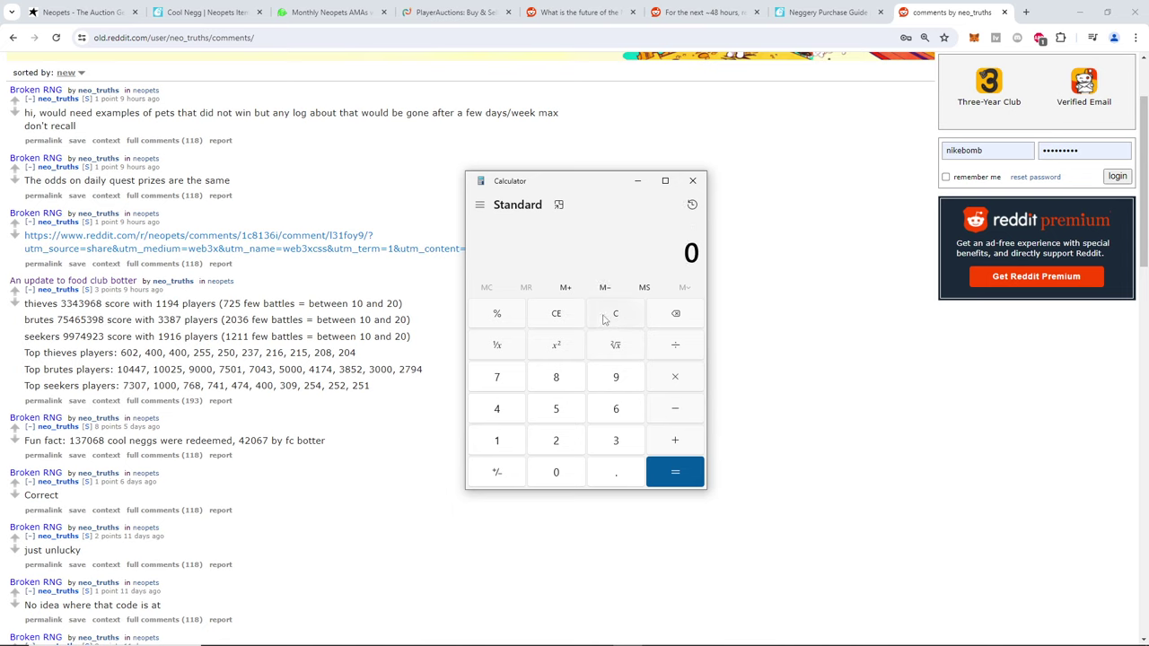
{"action": "type", "text": "1370000"}
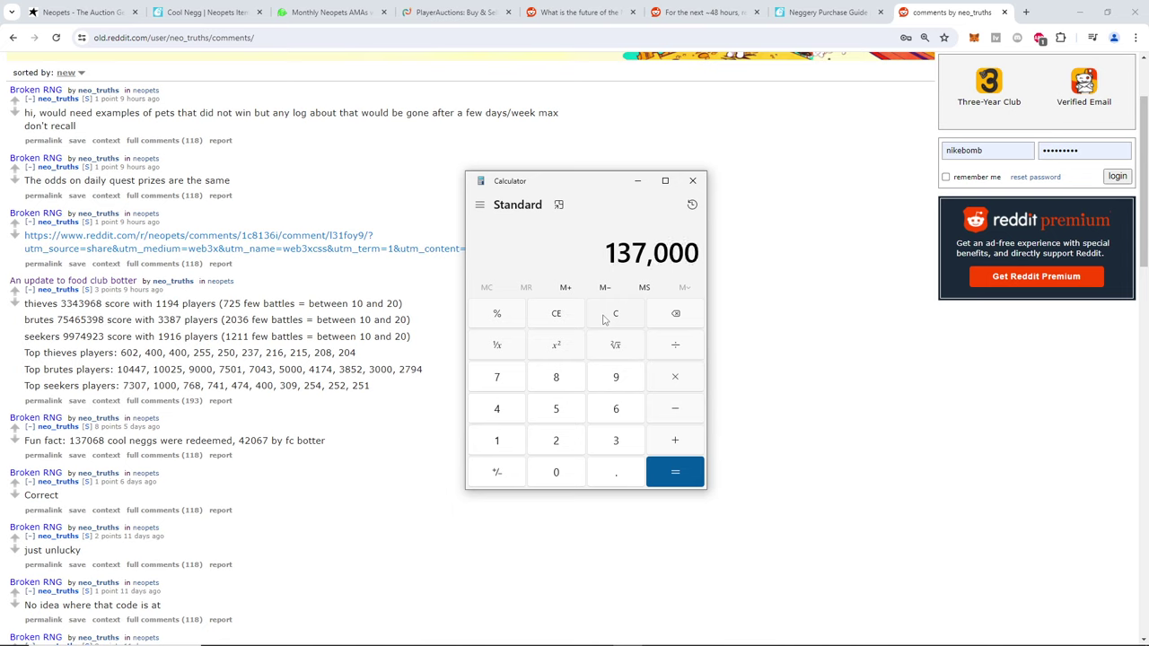
{"action": "type", "text": "*4"}
{"action": "type", "text": "000"}
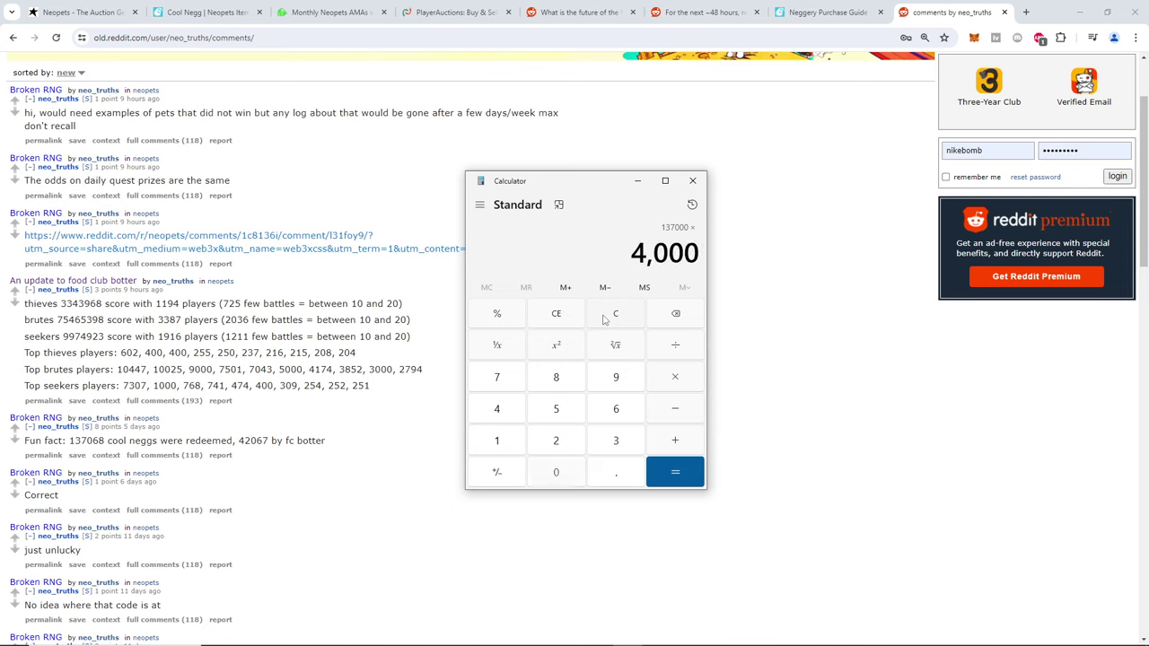
{"action": "type", "text": "000"}
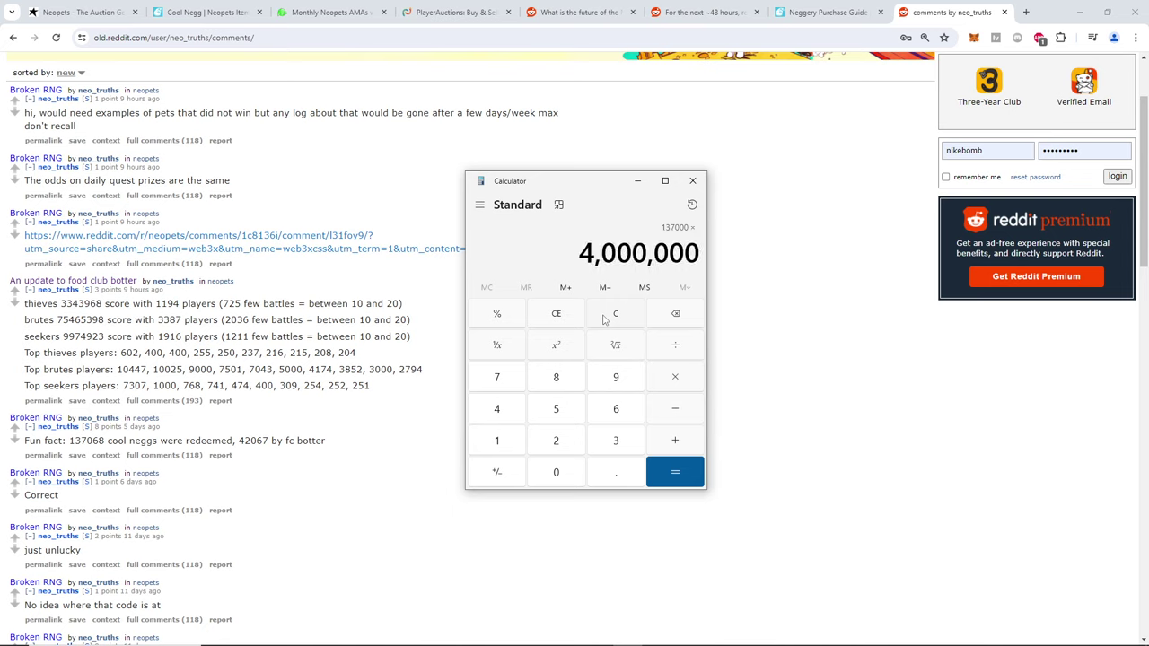
{"action": "key", "text": "Return"}
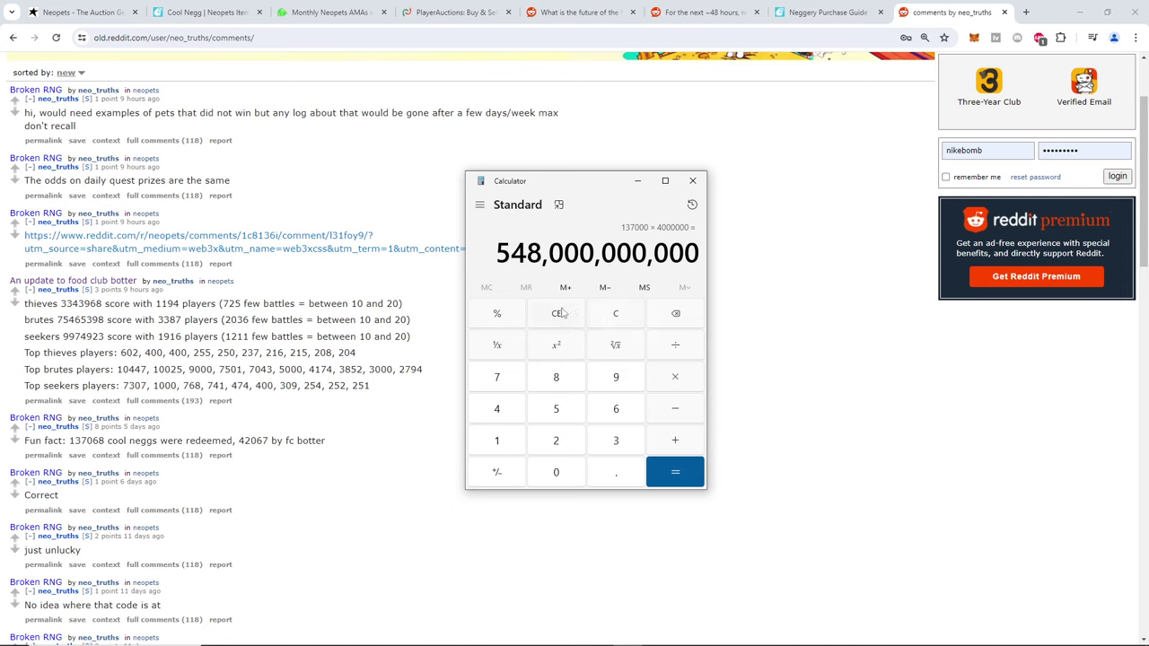
{"action": "left_click", "coordinate": [554, 316]}
{"action": "type", "text": "168*468"}
{"action": "key", "text": "Return"}
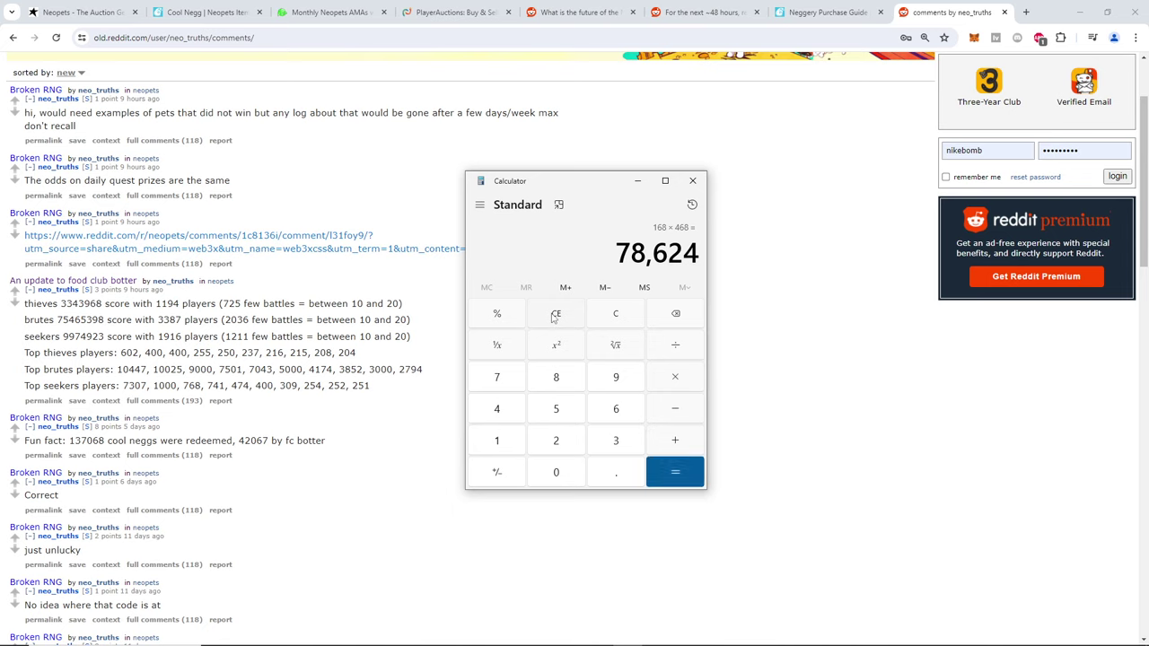
{"action": "left_click", "coordinate": [614, 319]}
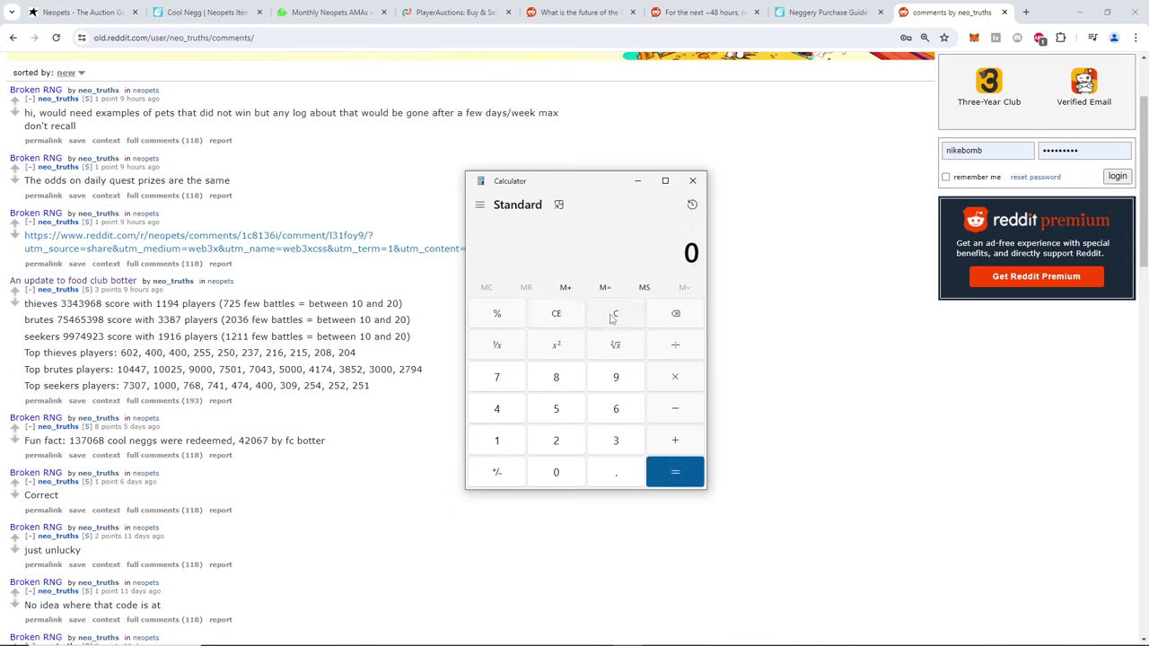
{"action": "type", "text": "137068"}
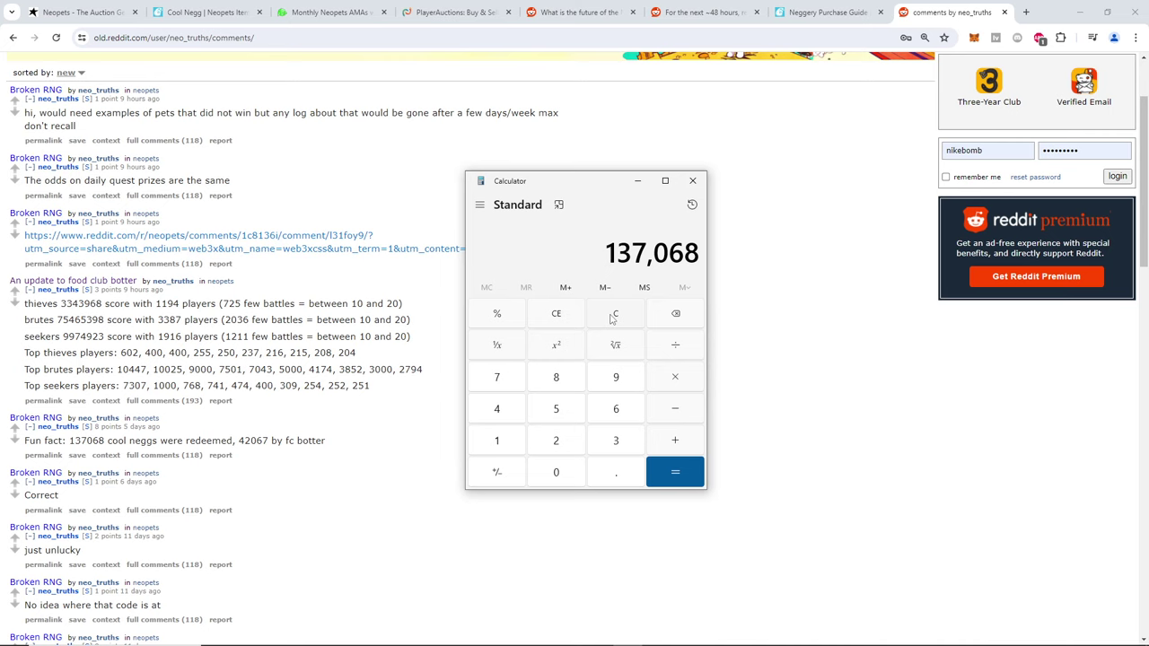
{"action": "type", "text": "*4000000"}
{"action": "key", "text": "Return"}
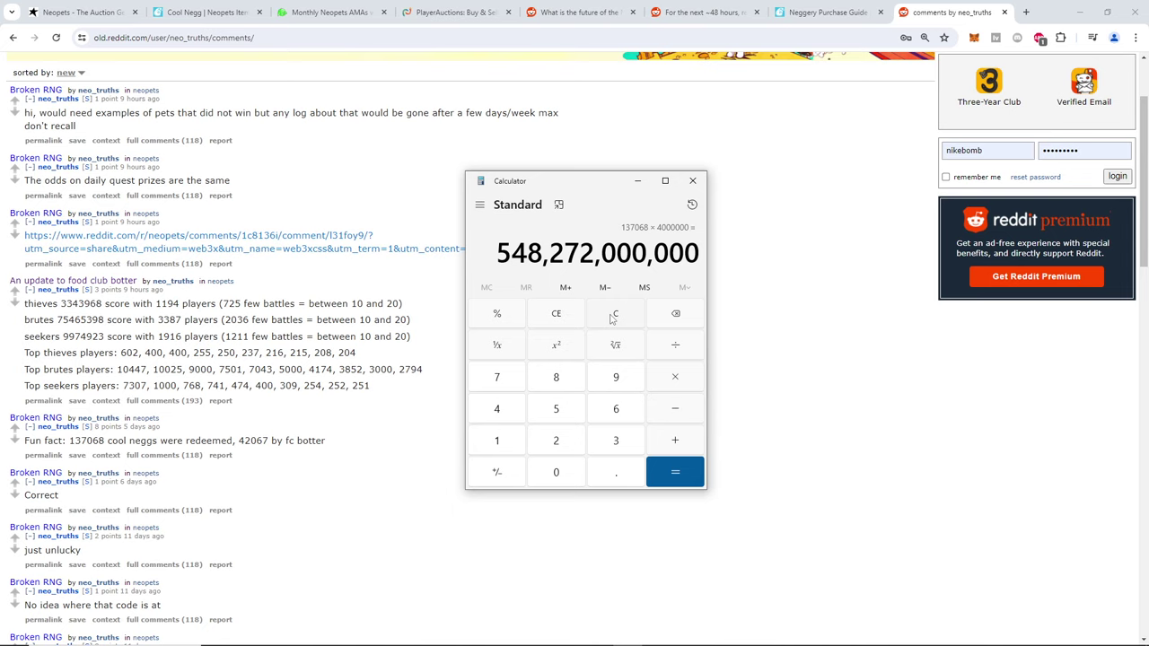
Multiply 42,000 by 4,000,000, then reset the calculator to 0
{"action": "left_click", "coordinate": [613, 318]}
{"action": "type", "text": "42,000"}
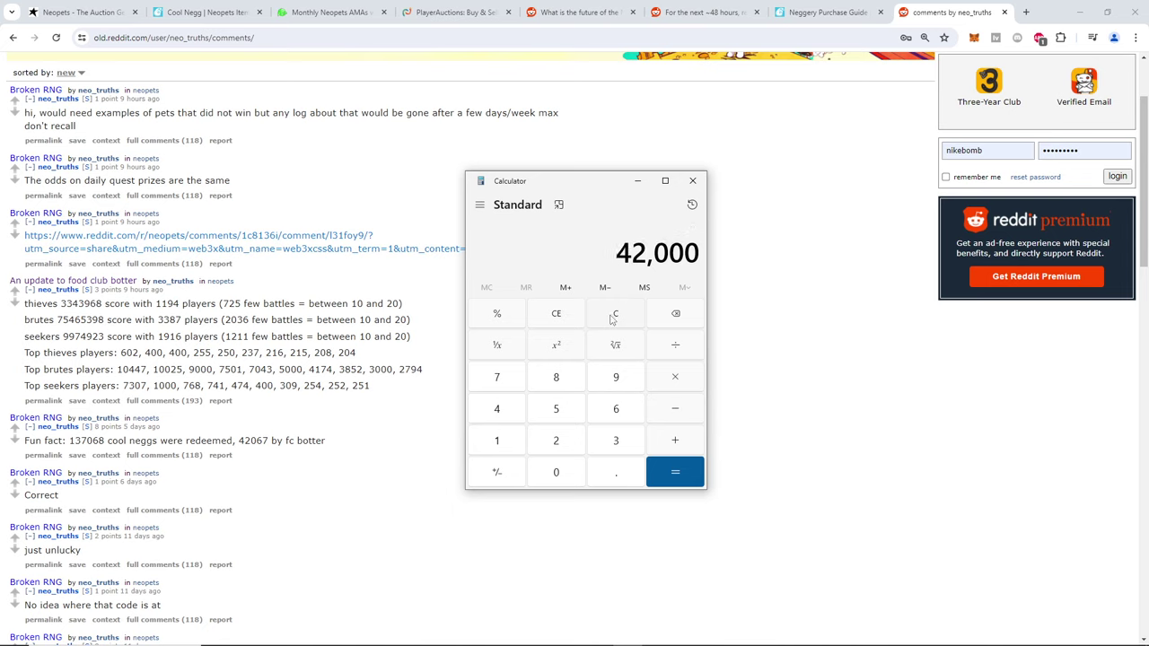
{"action": "key", "text": "asterisk"}
{"action": "type", "text": "4000000"}
{"action": "key", "text": "Return"}
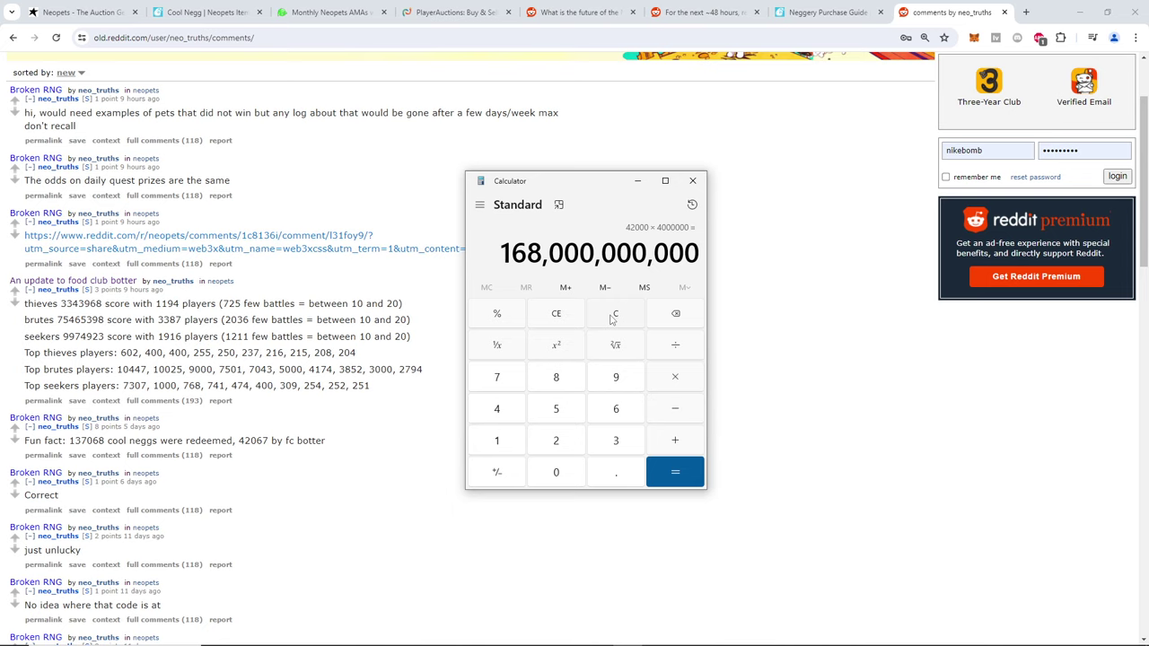
{"action": "left_click", "coordinate": [612, 320]}
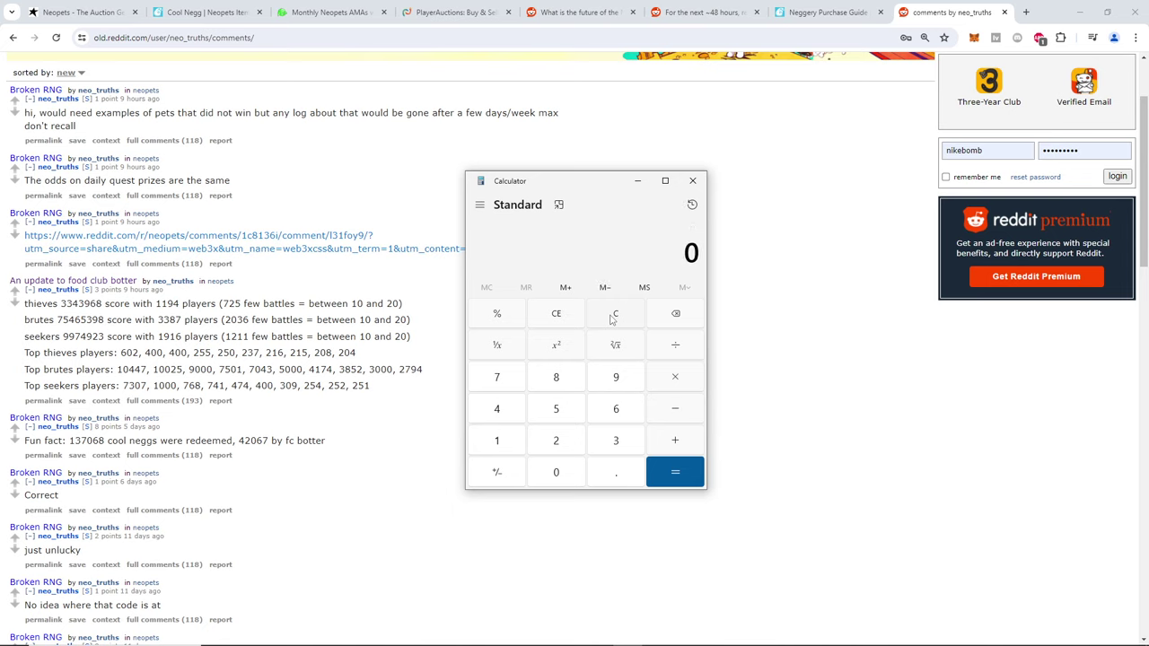
{"action": "type", "text": "168"}
Compute 168 ÷ 548 × 100 (about 30.66%), then bring up PlayerAuctions
{"action": "key", "text": "plus"}
{"action": "key", "text": "slash"}
{"action": "type", "text": "548"}
{"action": "key", "text": "Return"}
{"action": "key", "text": "asterisk"}
{"action": "type", "text": "100"}
{"action": "key", "text": "Return"}
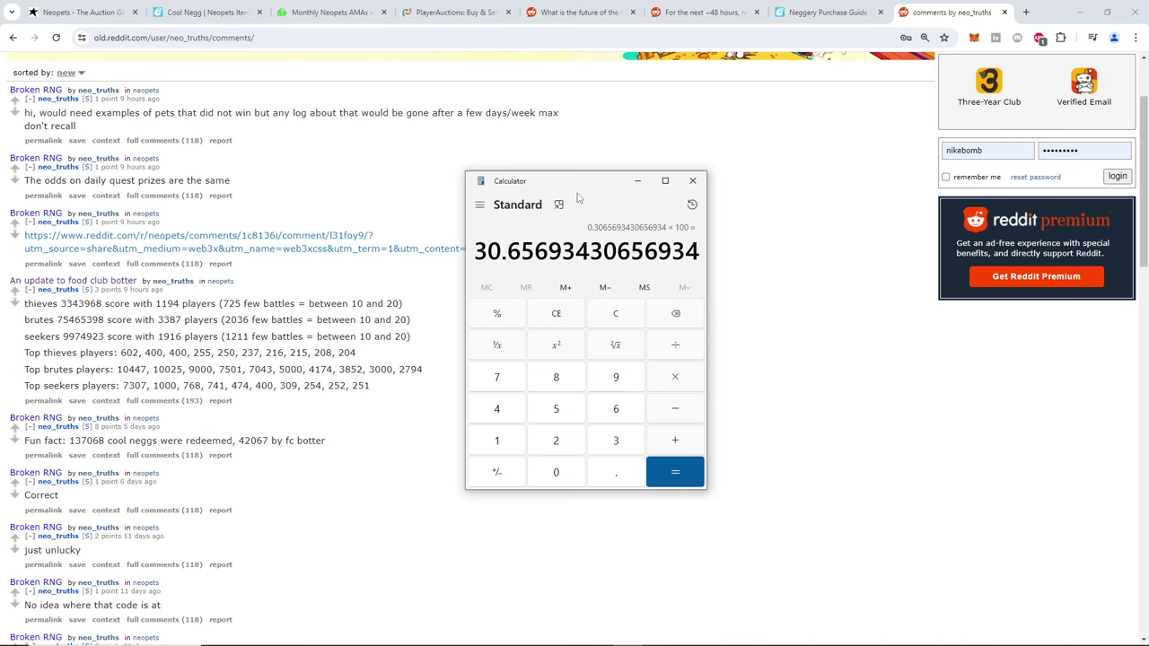
{"action": "left_click", "coordinate": [449, 12]}
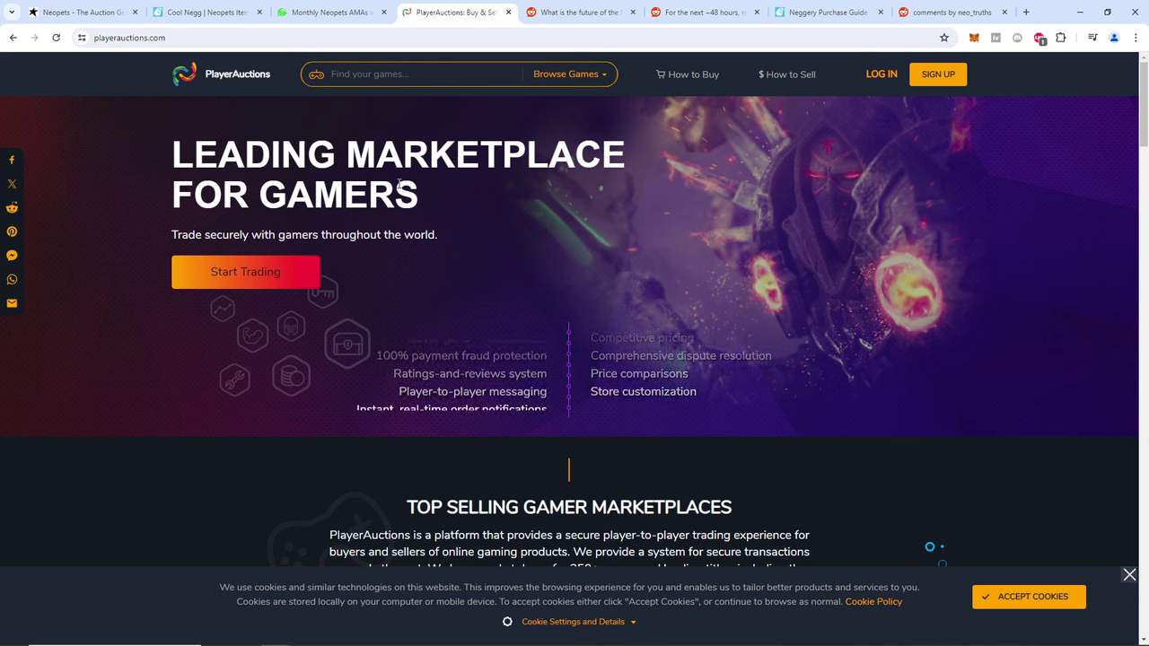
Search PlayerAuctions for 'neopets' and open the Neopets item listings
{"action": "left_click", "coordinate": [374, 73]}
{"action": "type", "text": "neopets"}
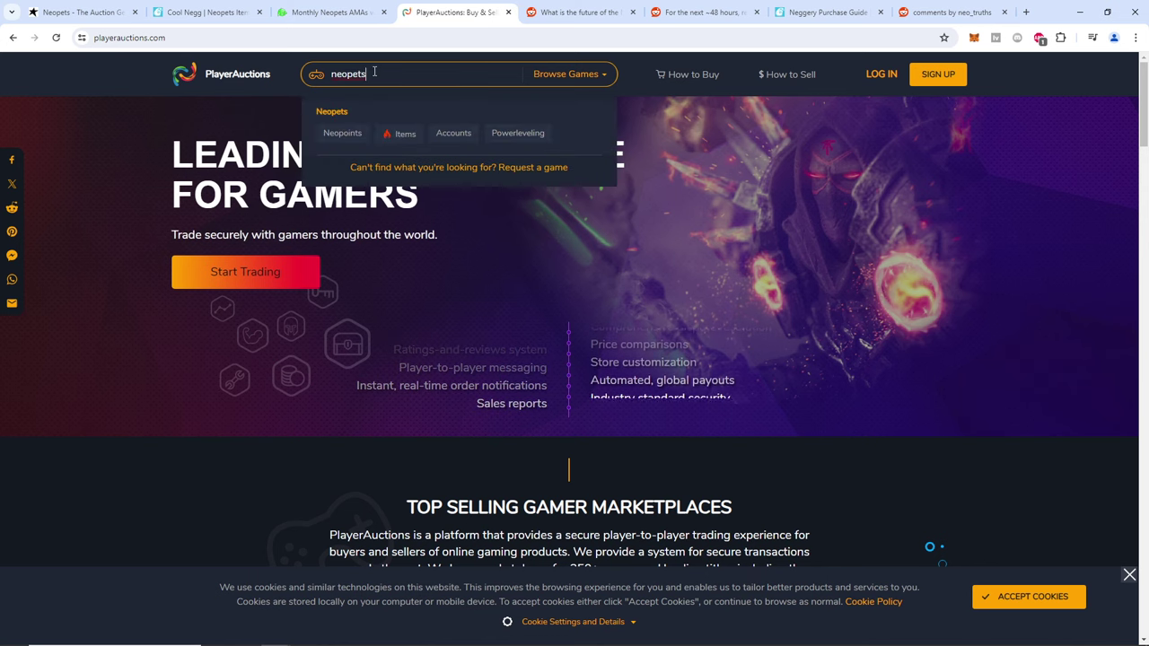
{"action": "key", "text": "Return"}
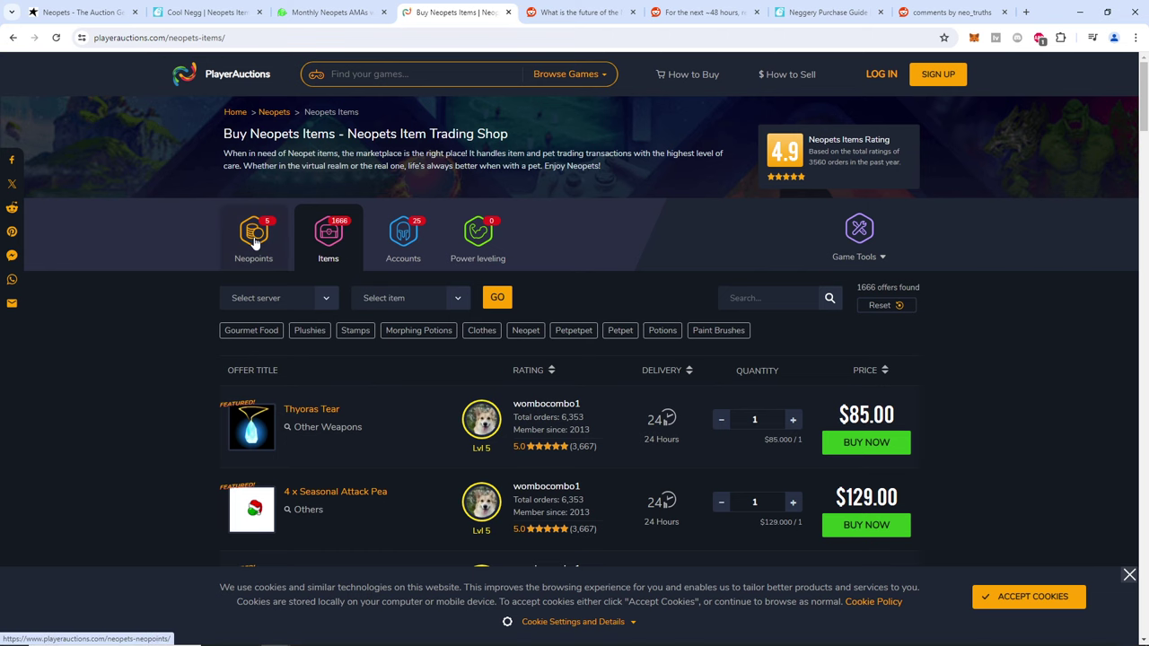
{"action": "left_click", "coordinate": [256, 241]}
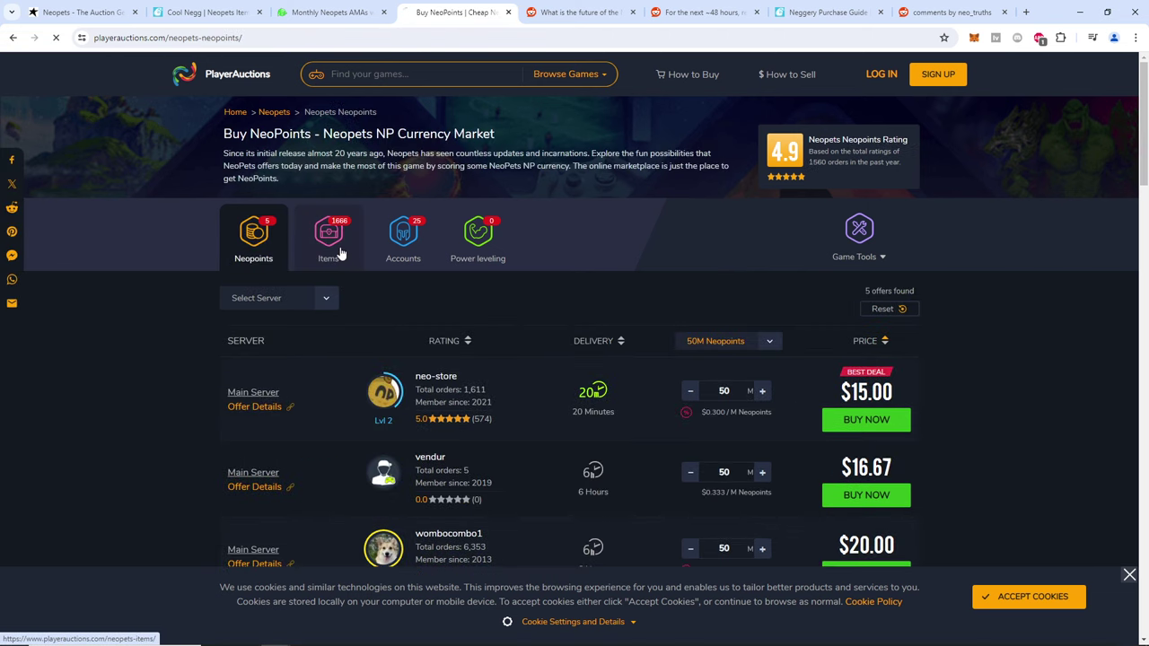
{"action": "left_click", "coordinate": [338, 254]}
{"action": "scroll", "coordinate": [463, 436], "scroll_direction": "down", "scroll_amount": 3}
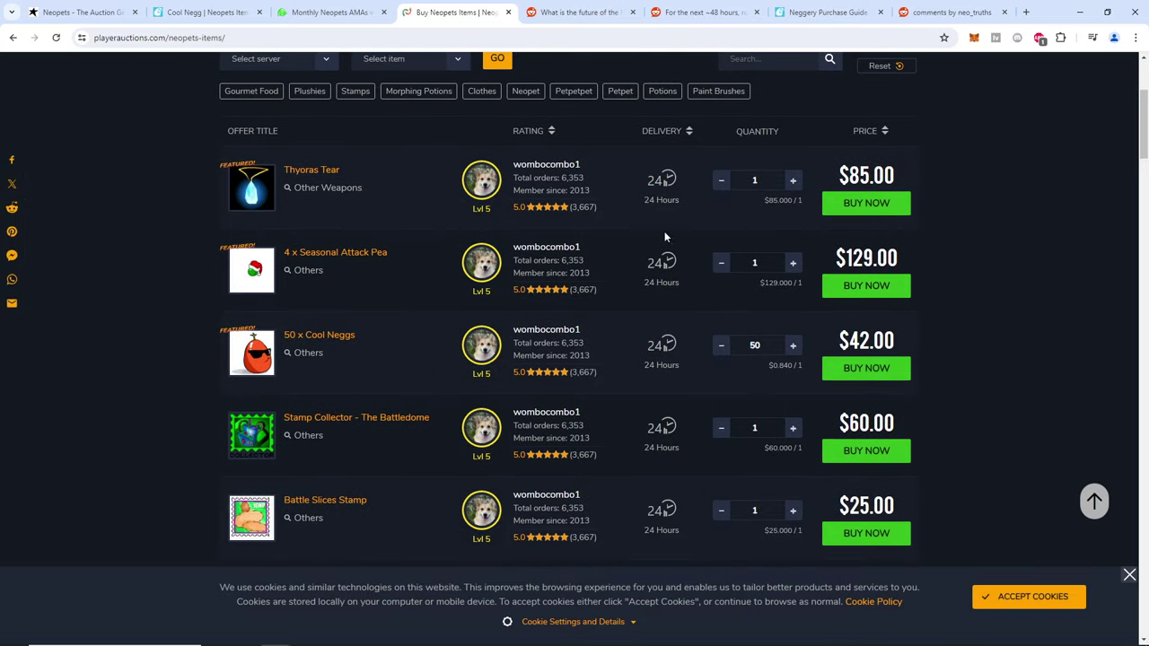
Open the top seller's store in a new tab, check its order count, and browse its Accounts and Items
{"action": "right_click", "coordinate": [548, 254]}
{"action": "left_click", "coordinate": [564, 261]}
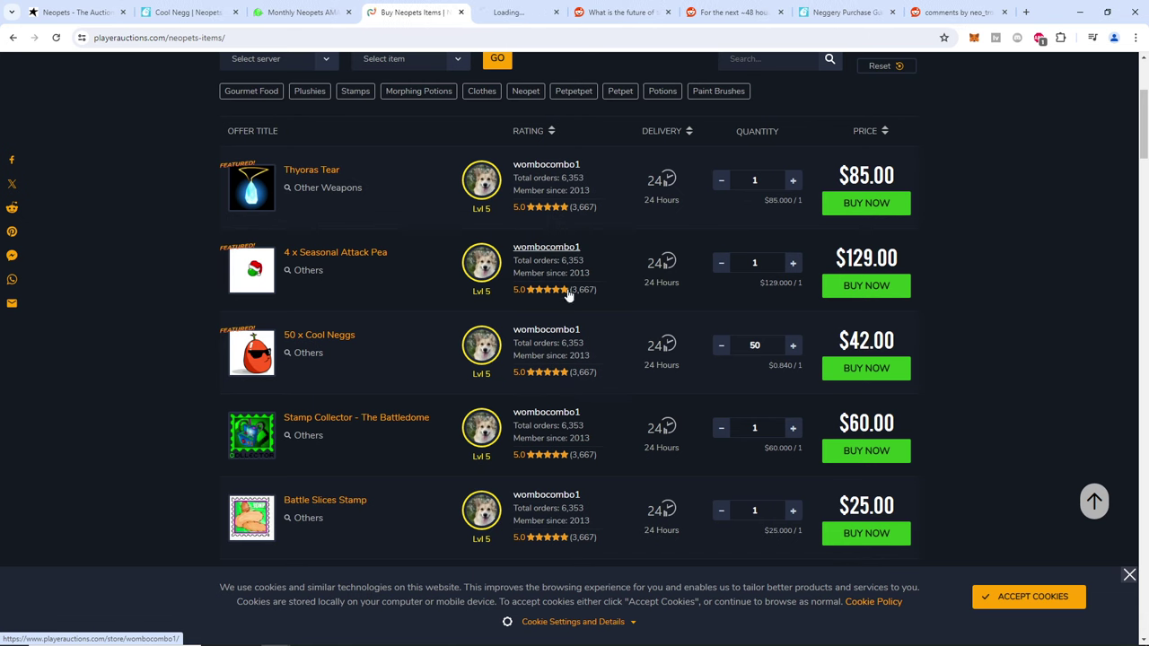
{"action": "left_click", "coordinate": [526, 13]}
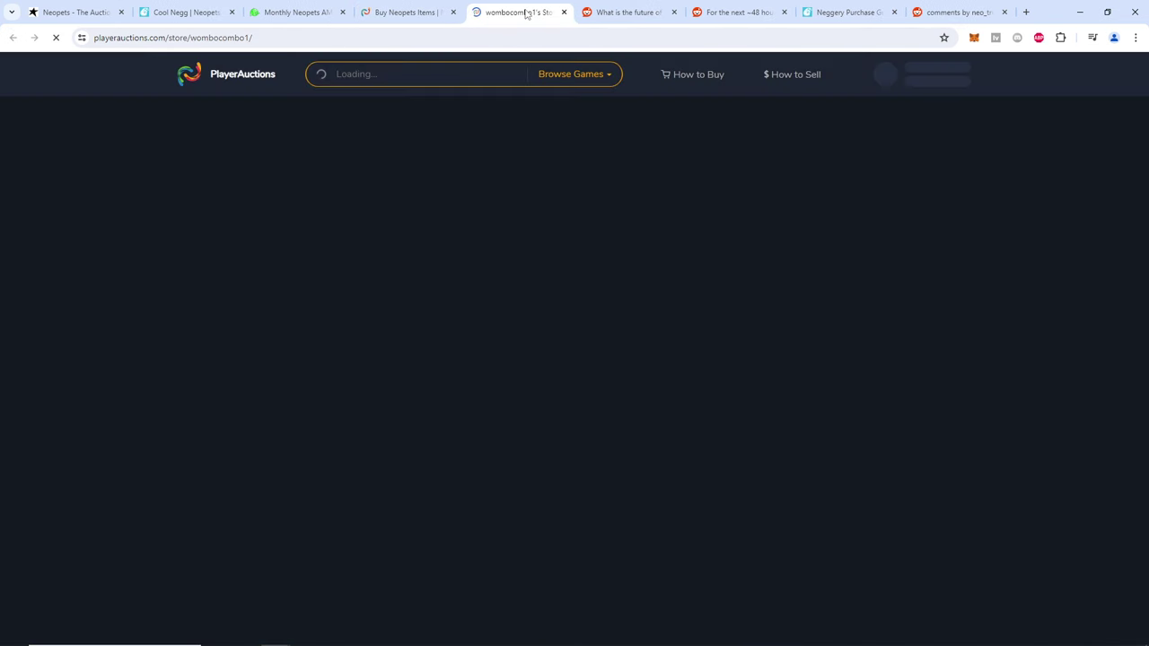
{"action": "scroll", "coordinate": [545, 201], "scroll_direction": "down", "scroll_amount": 1}
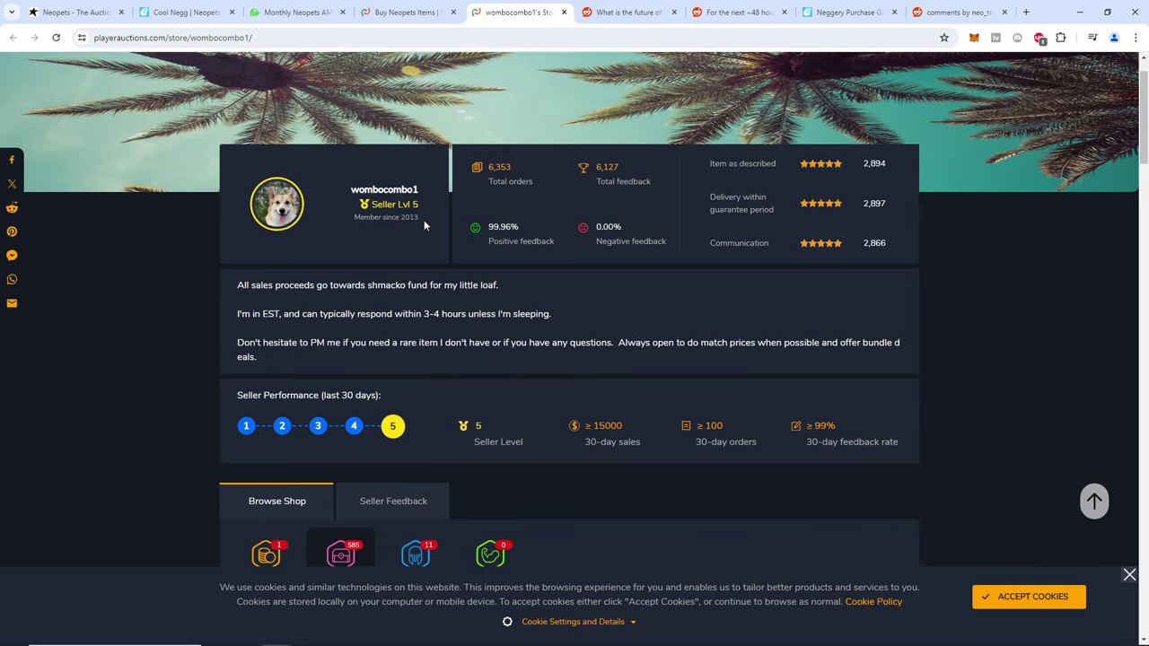
{"action": "left_click_drag", "start_coordinate": [424, 218], "coordinate": [375, 223]}
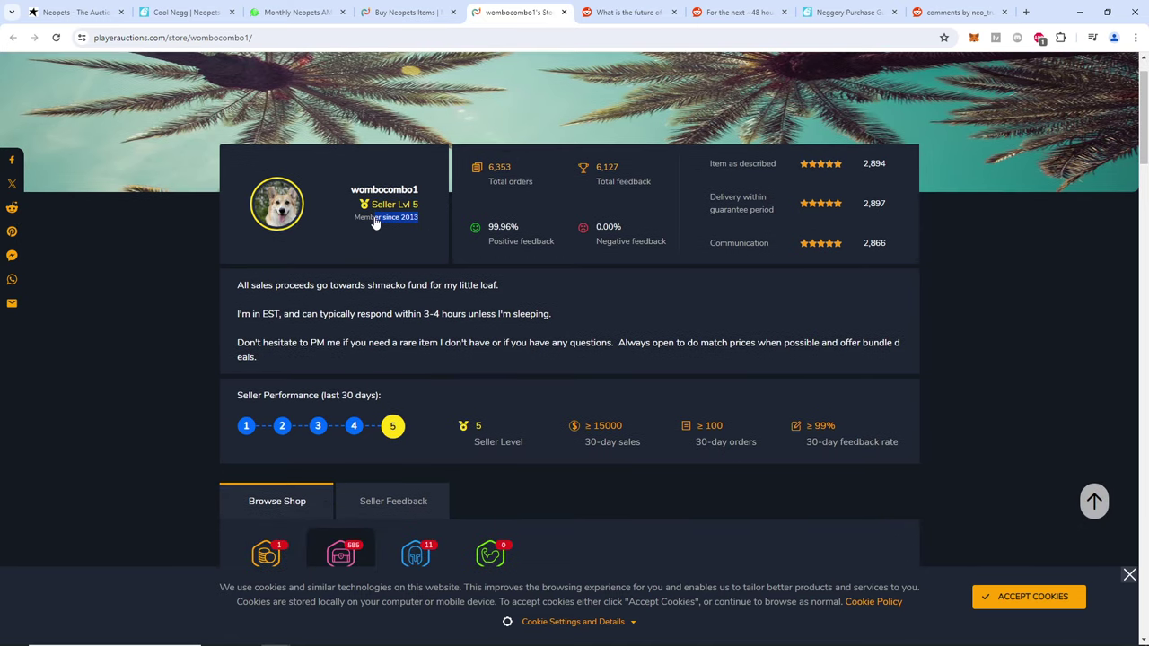
{"action": "left_click", "coordinate": [534, 190]}
{"action": "triple_click", "coordinate": [535, 192]}
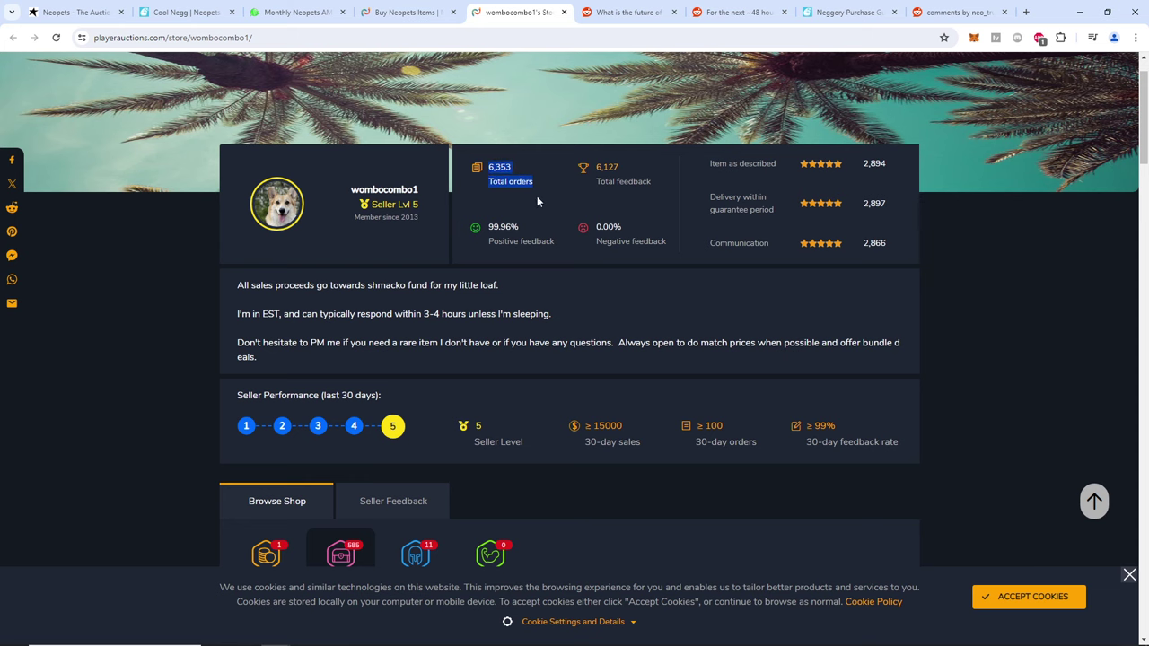
{"action": "scroll", "coordinate": [470, 344], "scroll_direction": "down", "scroll_amount": 4}
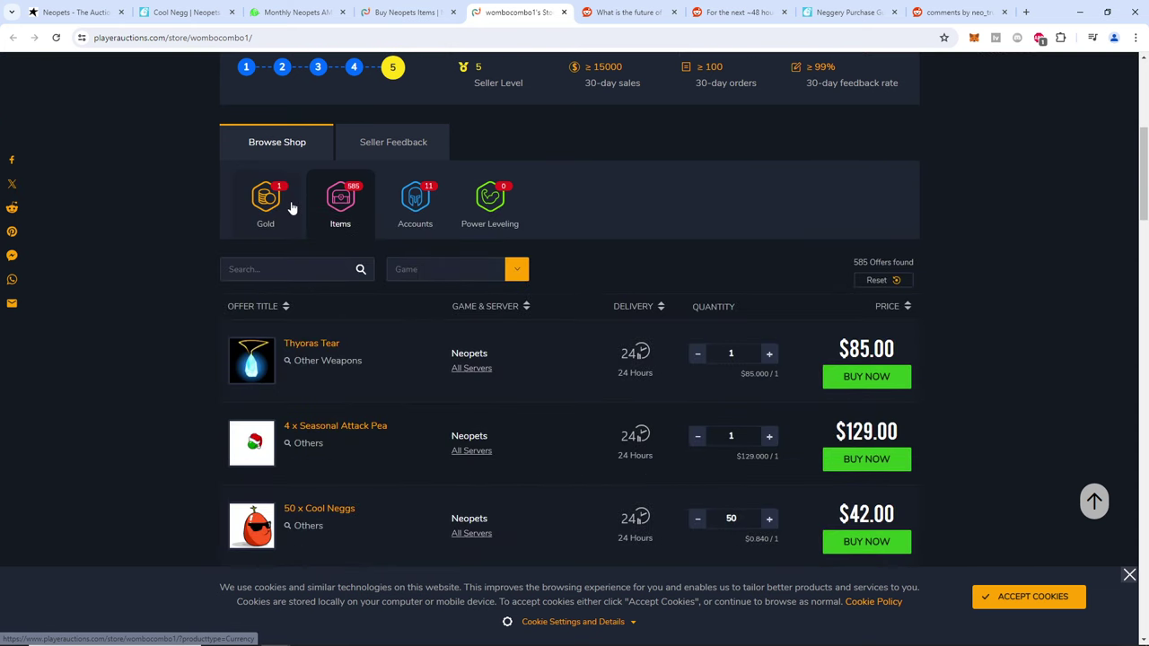
{"action": "scroll", "coordinate": [431, 302], "scroll_direction": "down", "scroll_amount": 3}
{"action": "scroll", "coordinate": [404, 303], "scroll_direction": "down", "scroll_amount": 2}
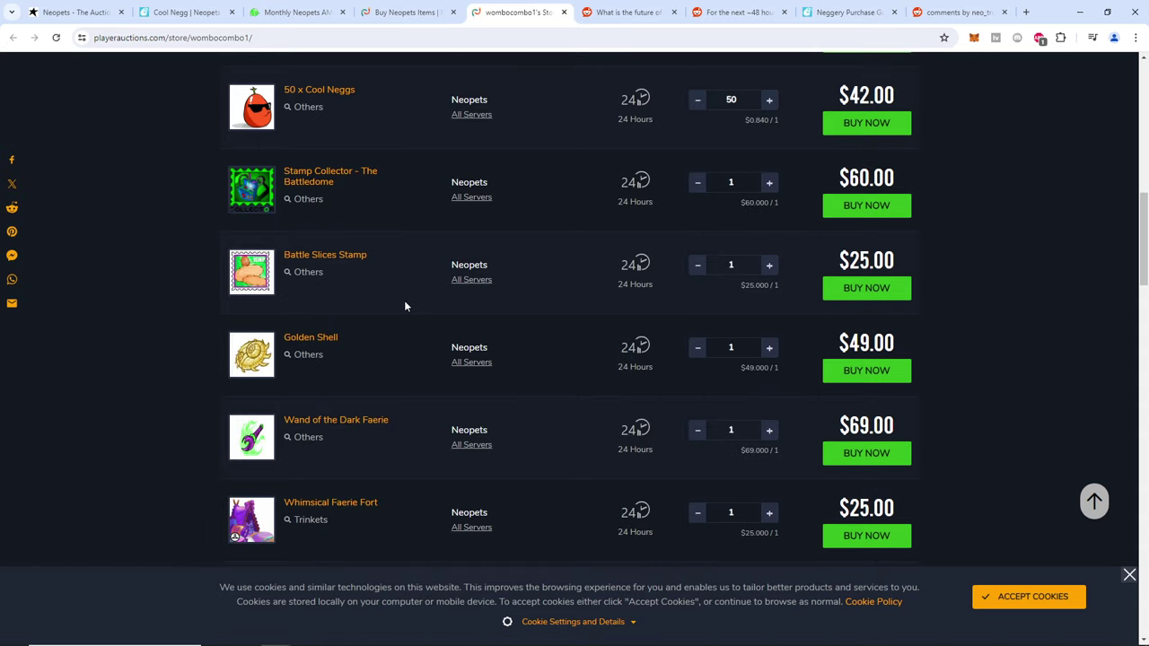
{"action": "scroll", "coordinate": [359, 309], "scroll_direction": "down", "scroll_amount": 2}
{"action": "scroll", "coordinate": [315, 300], "scroll_direction": "down", "scroll_amount": 3}
{"action": "scroll", "coordinate": [333, 333], "scroll_direction": "down", "scroll_amount": 3}
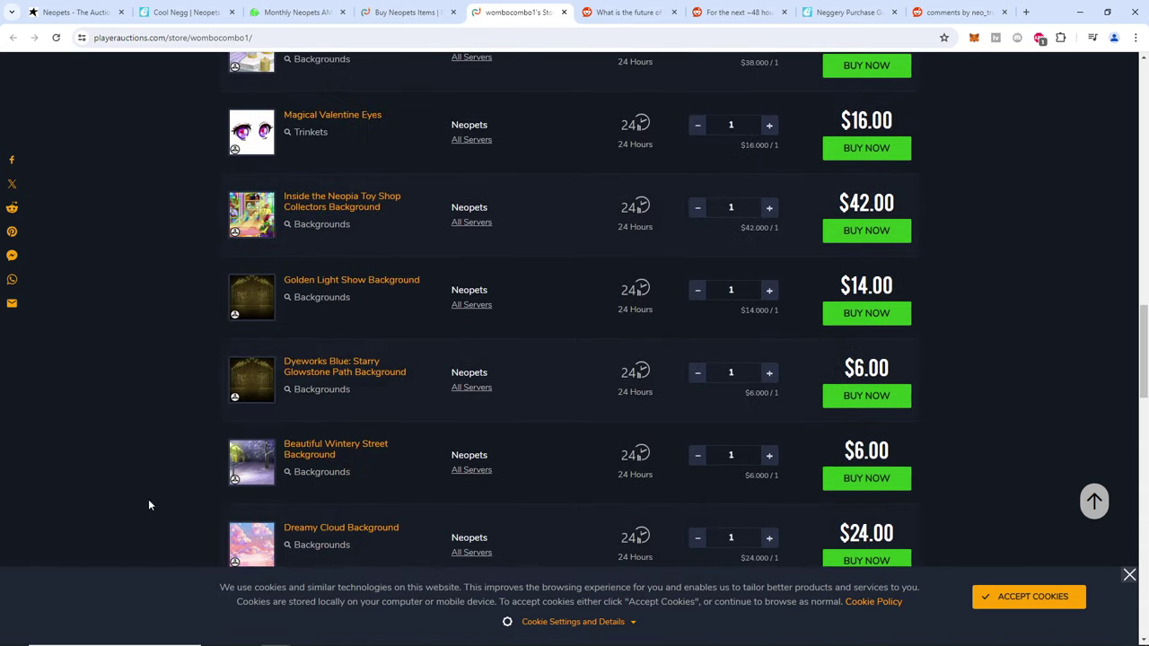
{"action": "scroll", "coordinate": [387, 401], "scroll_direction": "up", "scroll_amount": 3}
{"action": "scroll", "coordinate": [387, 400], "scroll_direction": "up", "scroll_amount": 7}
{"action": "scroll", "coordinate": [390, 406], "scroll_direction": "up", "scroll_amount": 5}
{"action": "scroll", "coordinate": [417, 429], "scroll_direction": "down", "scroll_amount": 2}
{"action": "left_click", "coordinate": [417, 395]}
{"action": "scroll", "coordinate": [542, 397], "scroll_direction": "down", "scroll_amount": 3}
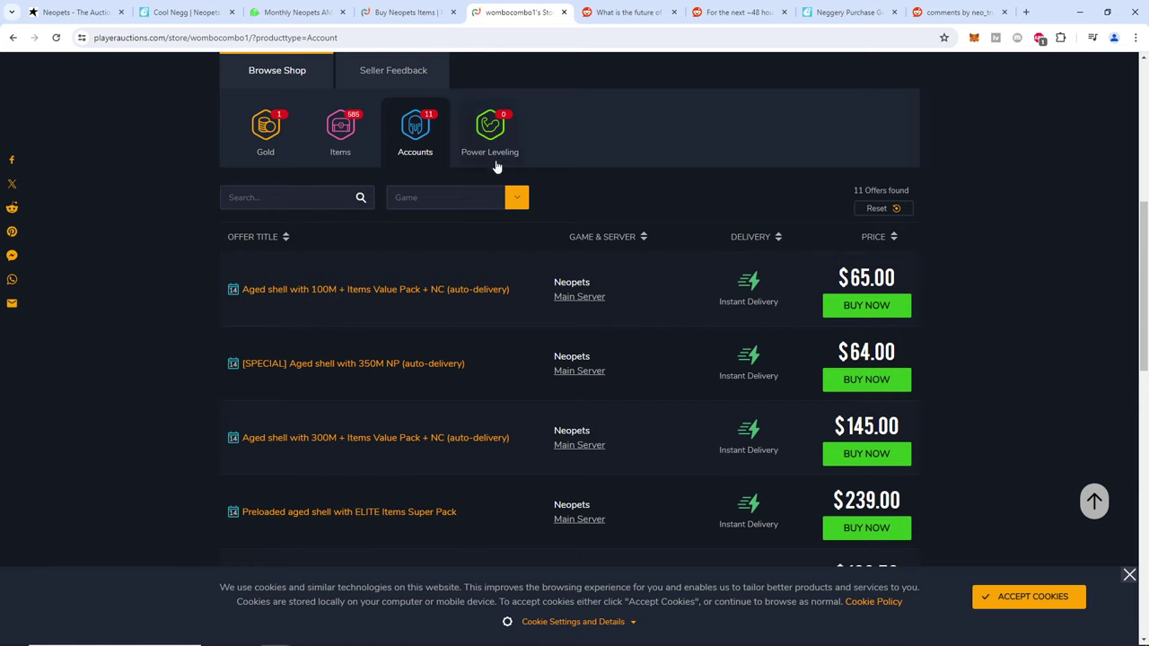
{"action": "scroll", "coordinate": [461, 270], "scroll_direction": "down", "scroll_amount": 1}
{"action": "scroll", "coordinate": [462, 288], "scroll_direction": "up", "scroll_amount": 2}
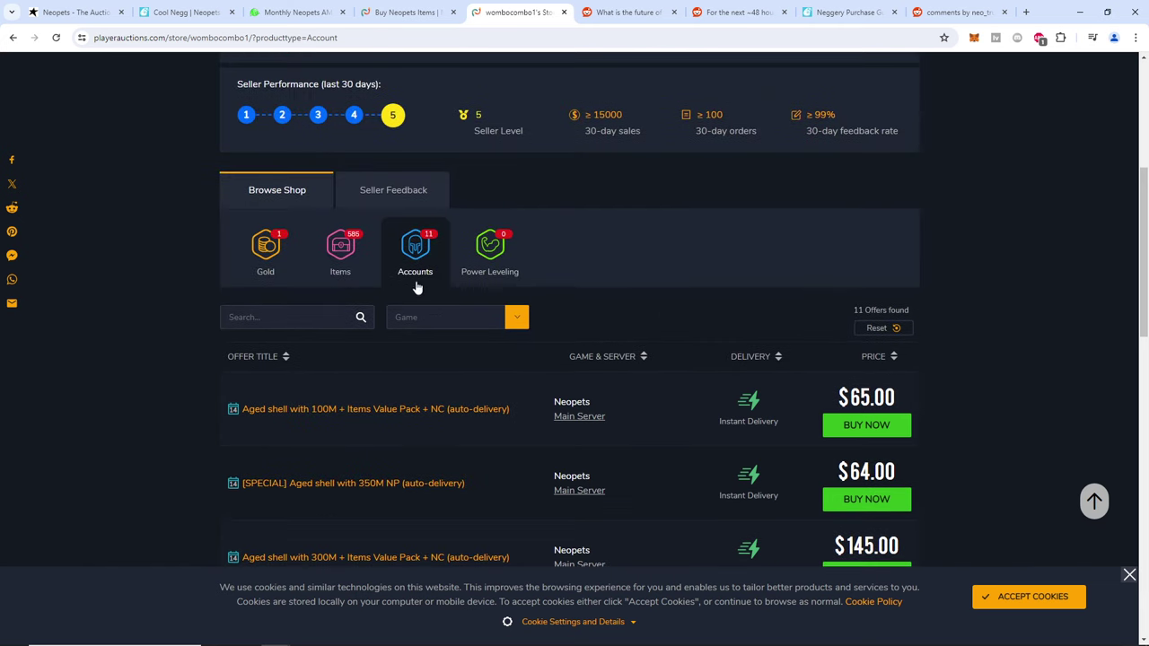
{"action": "left_click", "coordinate": [339, 269]}
{"action": "scroll", "coordinate": [404, 280], "scroll_direction": "down", "scroll_amount": 2}
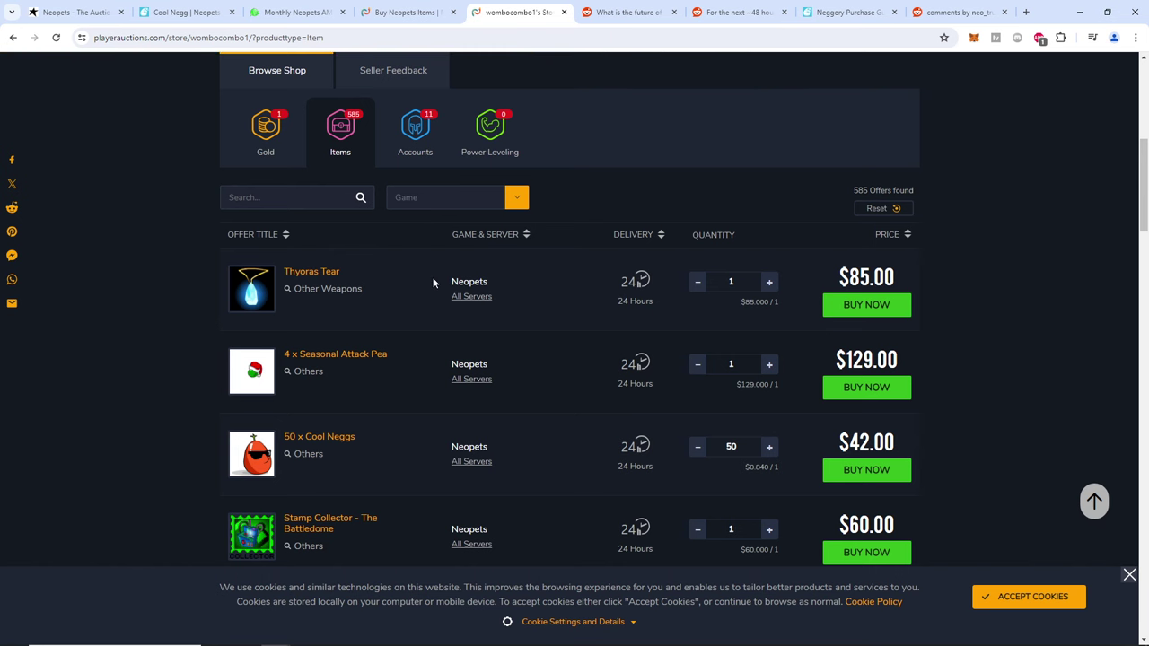
{"action": "scroll", "coordinate": [404, 279], "scroll_direction": "up", "scroll_amount": 5}
Search the seller's store for 'cool negg', then return to the Neopets items marketplace tab
{"action": "left_click", "coordinate": [383, 79]}
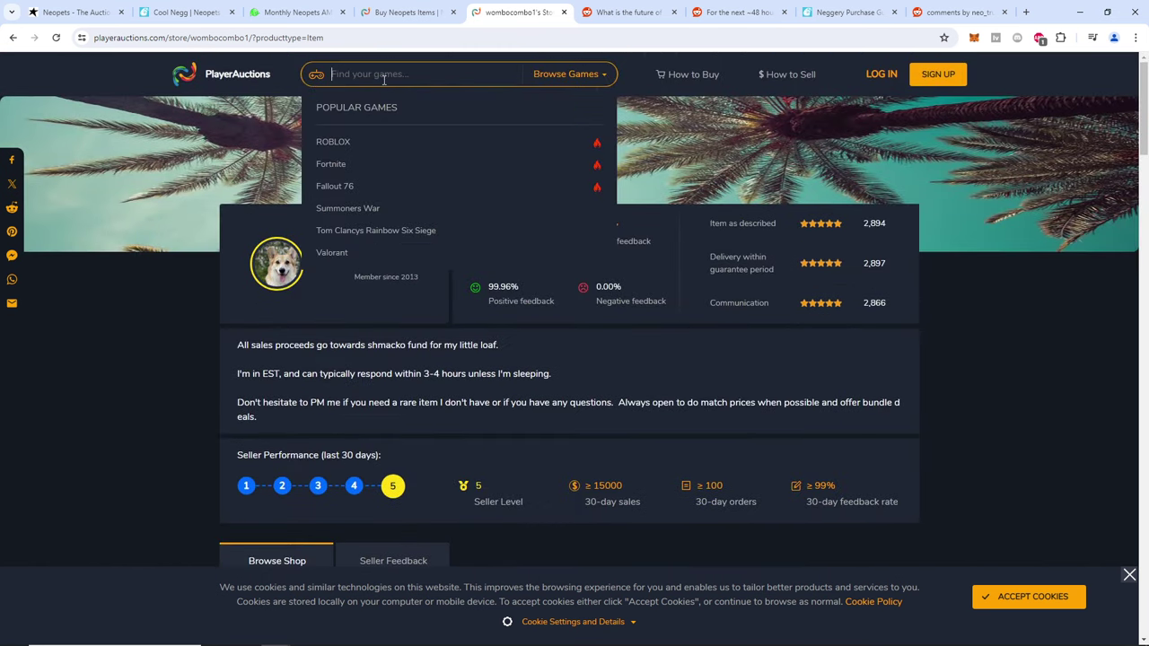
{"action": "type", "text": "cool"}
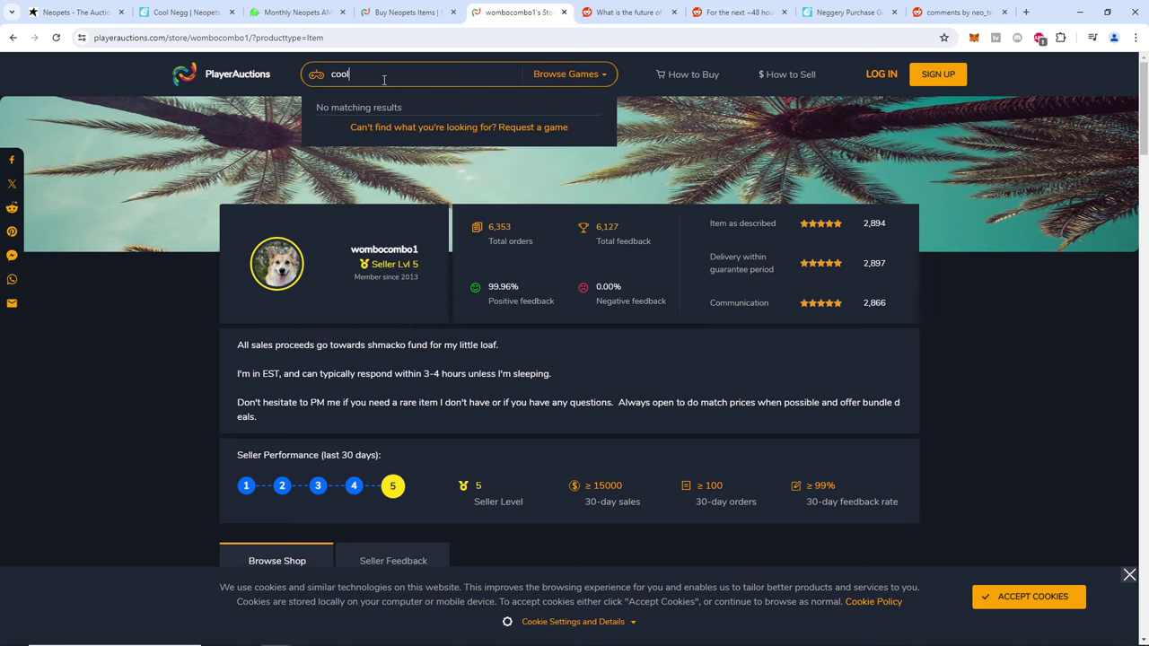
{"action": "type", "text": " negg"}
{"action": "key", "text": "ctrl+a"}
{"action": "scroll", "coordinate": [256, 323], "scroll_direction": "down", "scroll_amount": 4}
{"action": "scroll", "coordinate": [277, 313], "scroll_direction": "up", "scroll_amount": 4}
{"action": "left_click", "coordinate": [665, 376]}
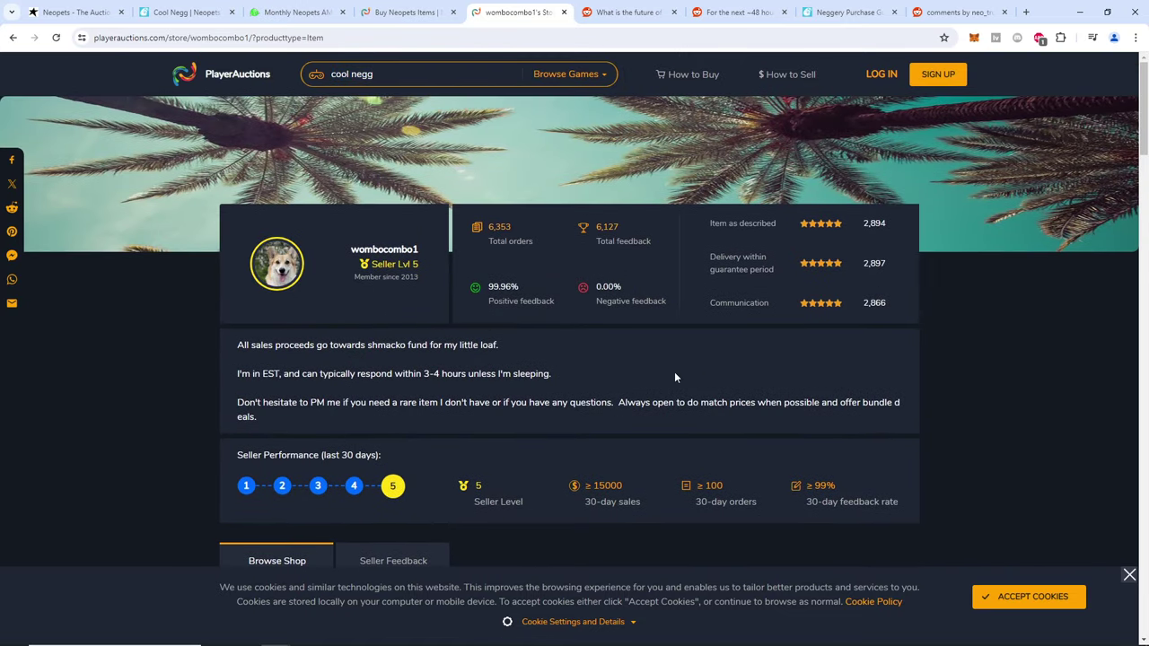
{"action": "scroll", "coordinate": [575, 363], "scroll_direction": "down", "scroll_amount": 4}
{"action": "left_click", "coordinate": [274, 327]}
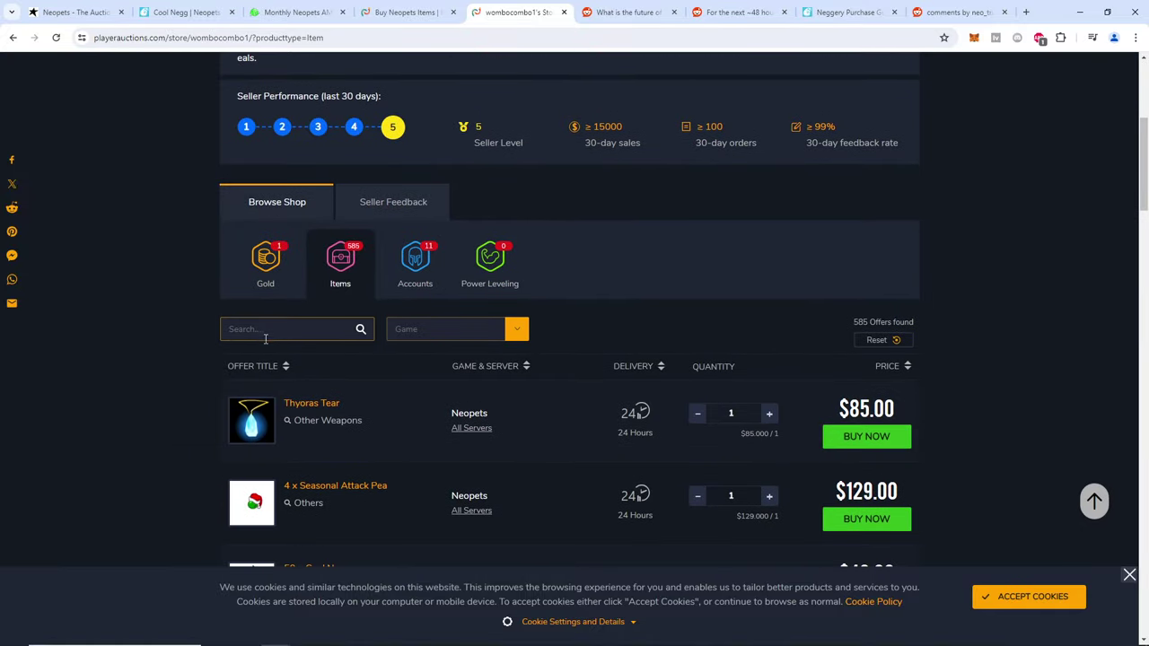
{"action": "type", "text": "co"}
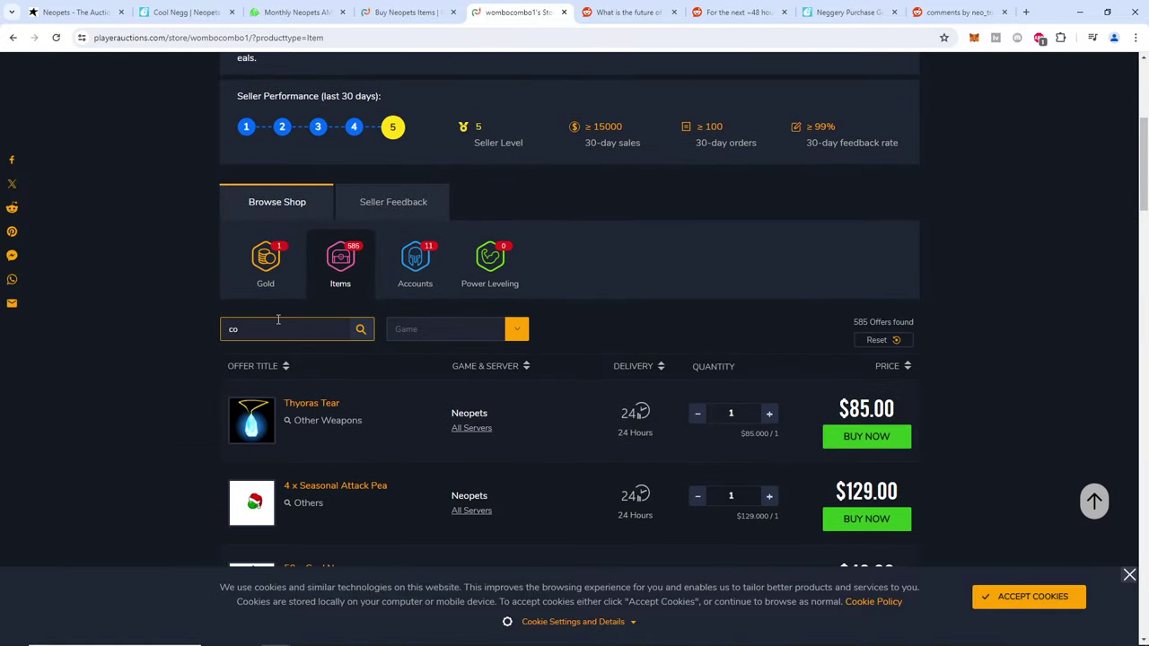
{"action": "type", "text": "ol negg"}
{"action": "key", "text": "Return"}
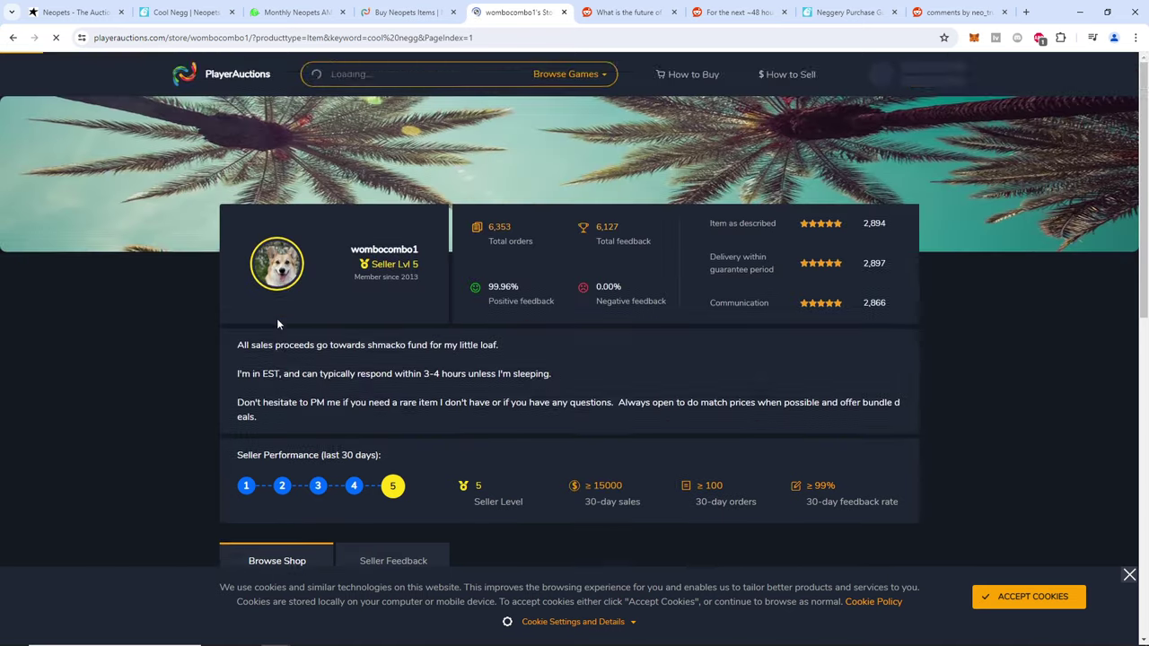
{"action": "scroll", "coordinate": [395, 351], "scroll_direction": "up", "scroll_amount": 1}
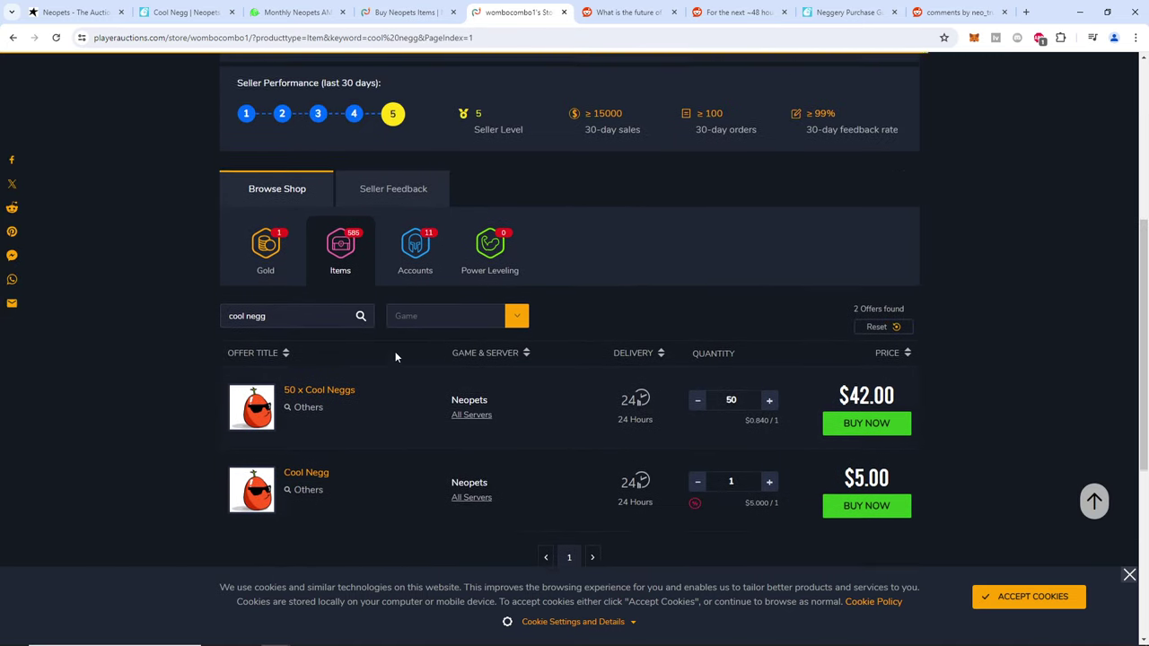
{"action": "scroll", "coordinate": [395, 357], "scroll_direction": "up", "scroll_amount": 3}
{"action": "scroll", "coordinate": [391, 323], "scroll_direction": "up", "scroll_amount": 1}
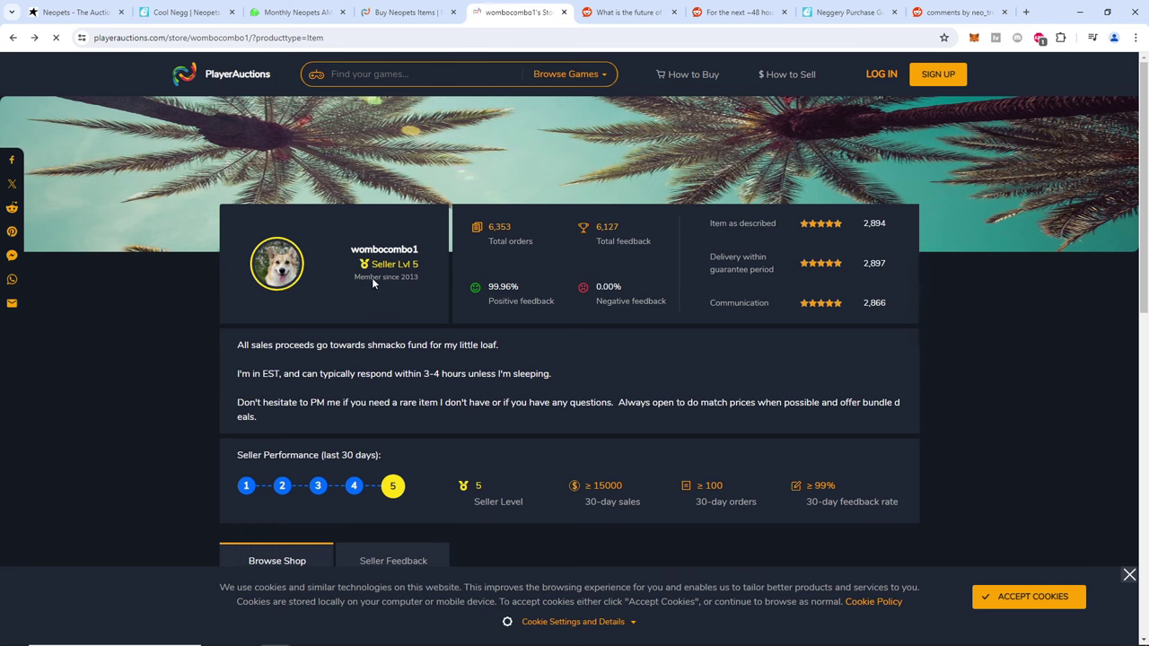
{"action": "scroll", "coordinate": [373, 282], "scroll_direction": "down", "scroll_amount": 3}
{"action": "key", "text": "ctrl+shift+Tab"}
{"action": "scroll", "coordinate": [419, 254], "scroll_direction": "up", "scroll_amount": 1}
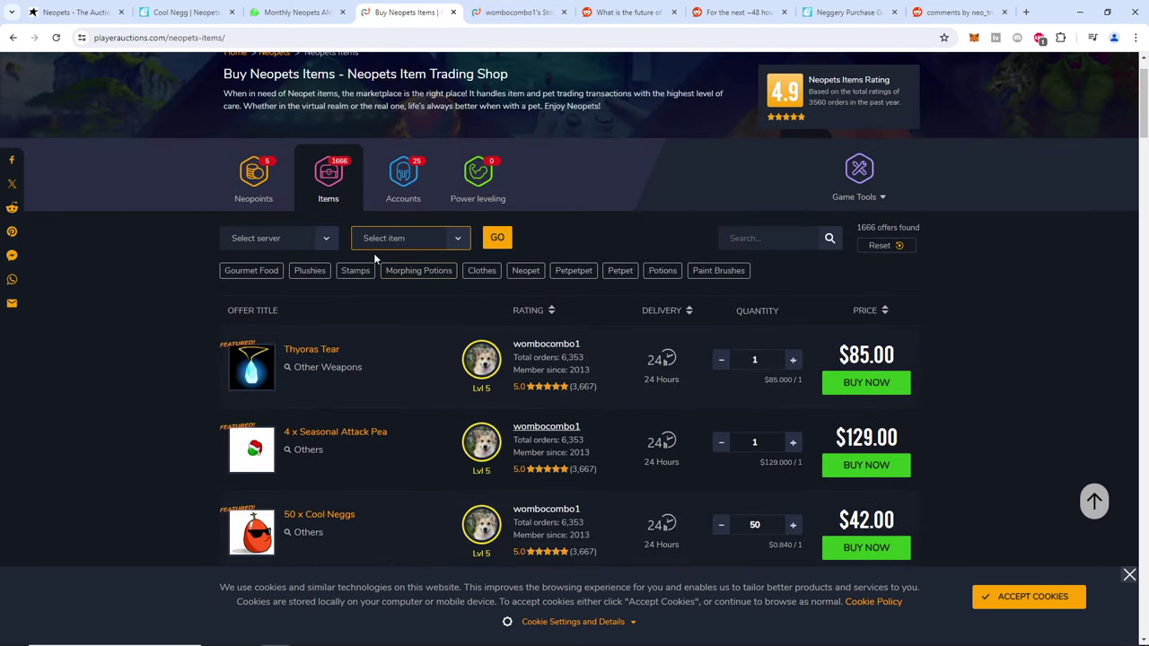
Search the Neopets items marketplace for 'cool negg', returning 8 offers
{"action": "left_click", "coordinate": [386, 238]}
{"action": "left_click", "coordinate": [366, 246]}
{"action": "left_click", "coordinate": [737, 238]}
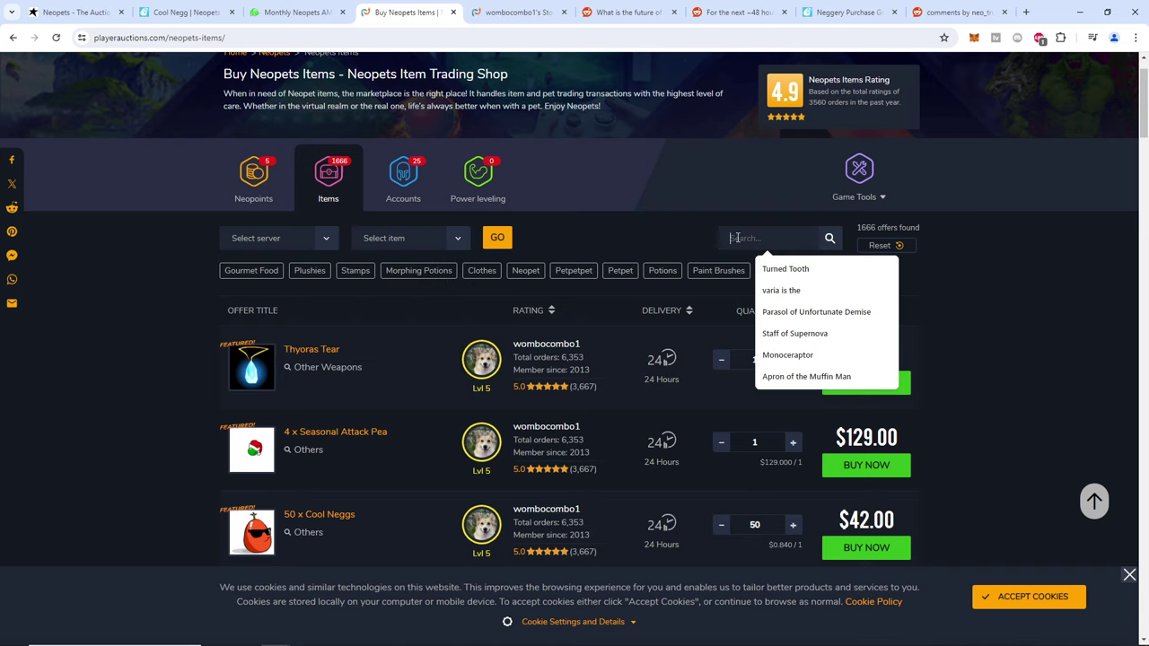
{"action": "type", "text": "cool negg"}
{"action": "key", "text": "Return"}
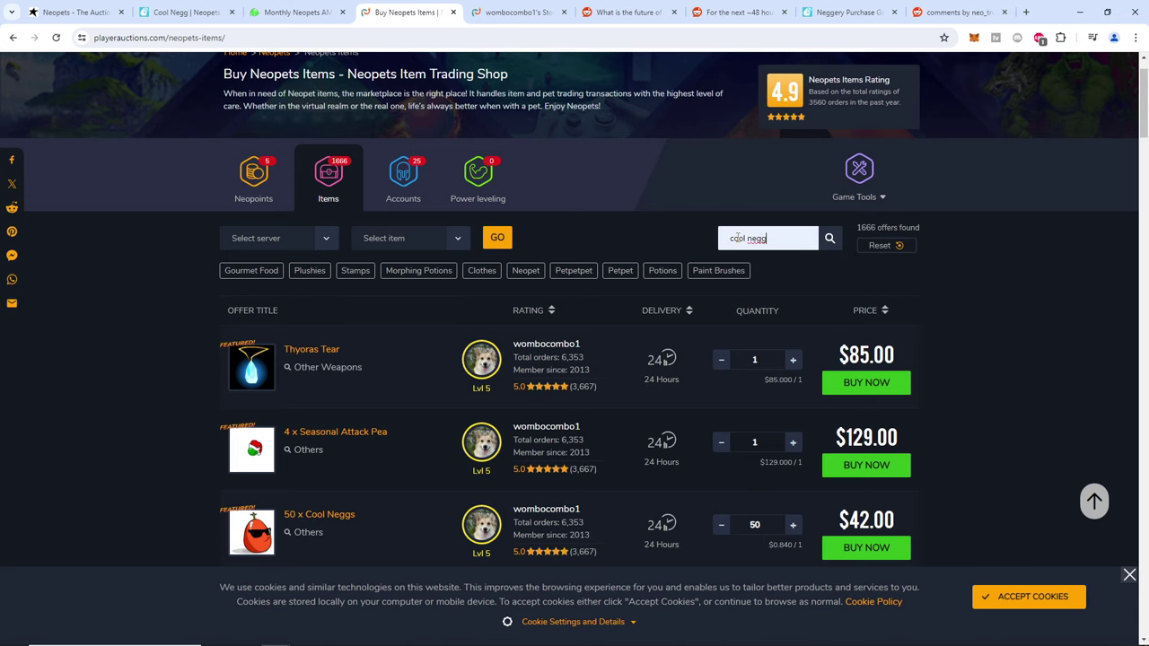
{"action": "left_click", "coordinate": [828, 239]}
{"action": "scroll", "coordinate": [694, 334], "scroll_direction": "down", "scroll_amount": 2}
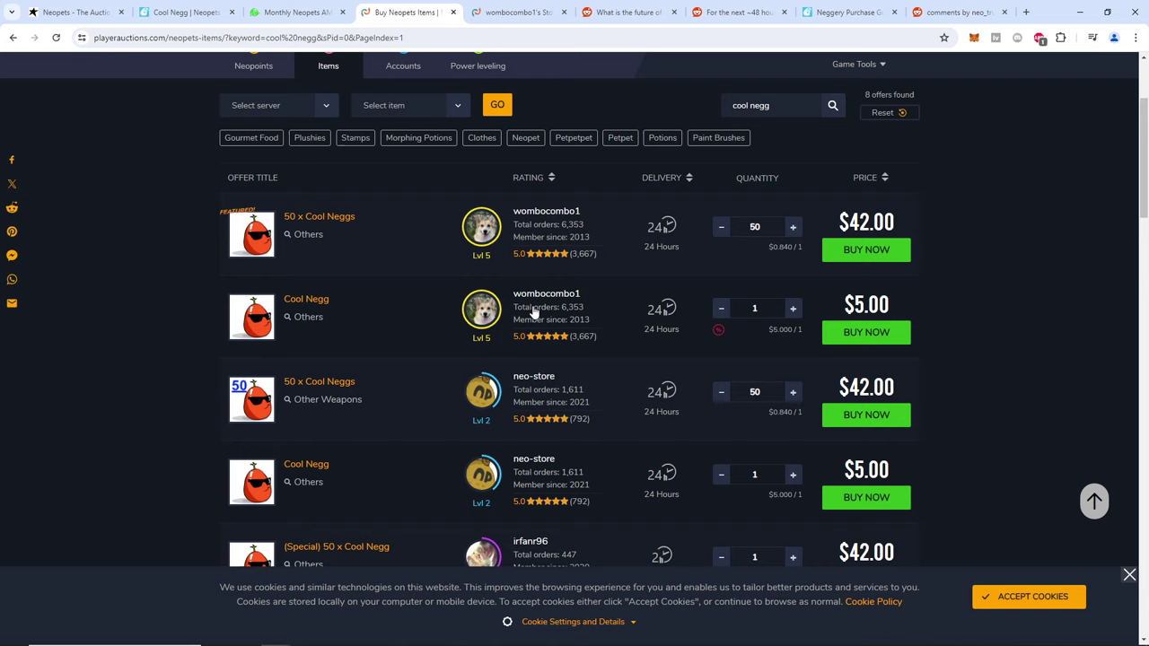
{"action": "scroll", "coordinate": [534, 311], "scroll_direction": "down", "scroll_amount": 1}
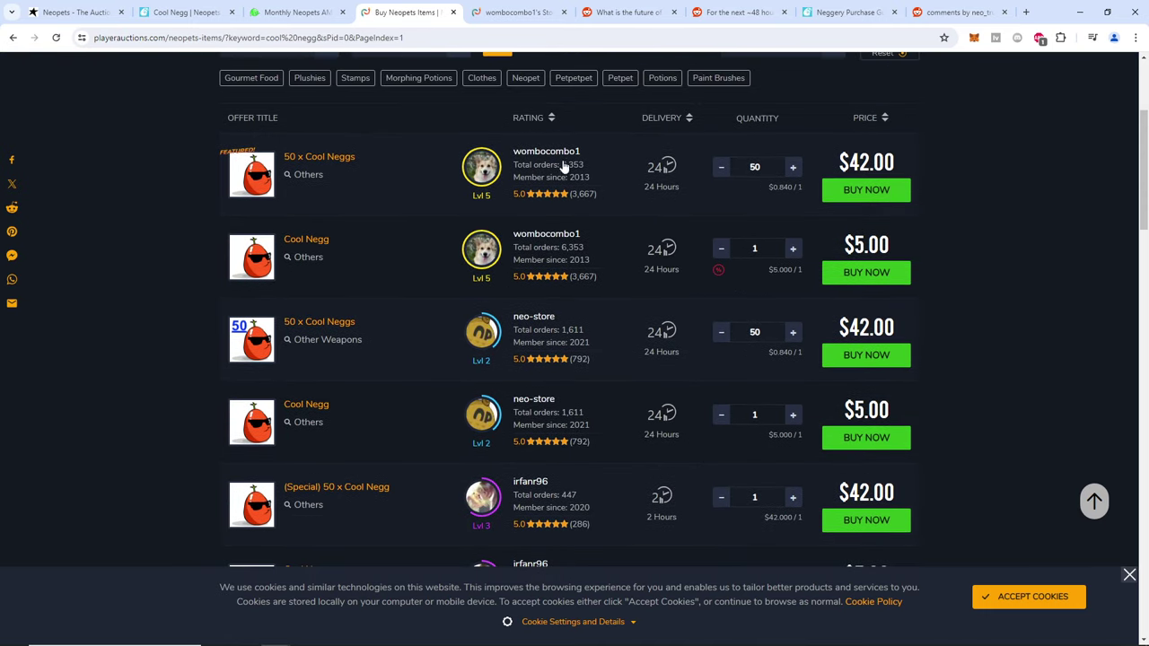
Open the three leading Cool Negg sellers' stores in new tabs and glance at the first
{"action": "right_click", "coordinate": [560, 153]}
{"action": "left_click", "coordinate": [593, 163]}
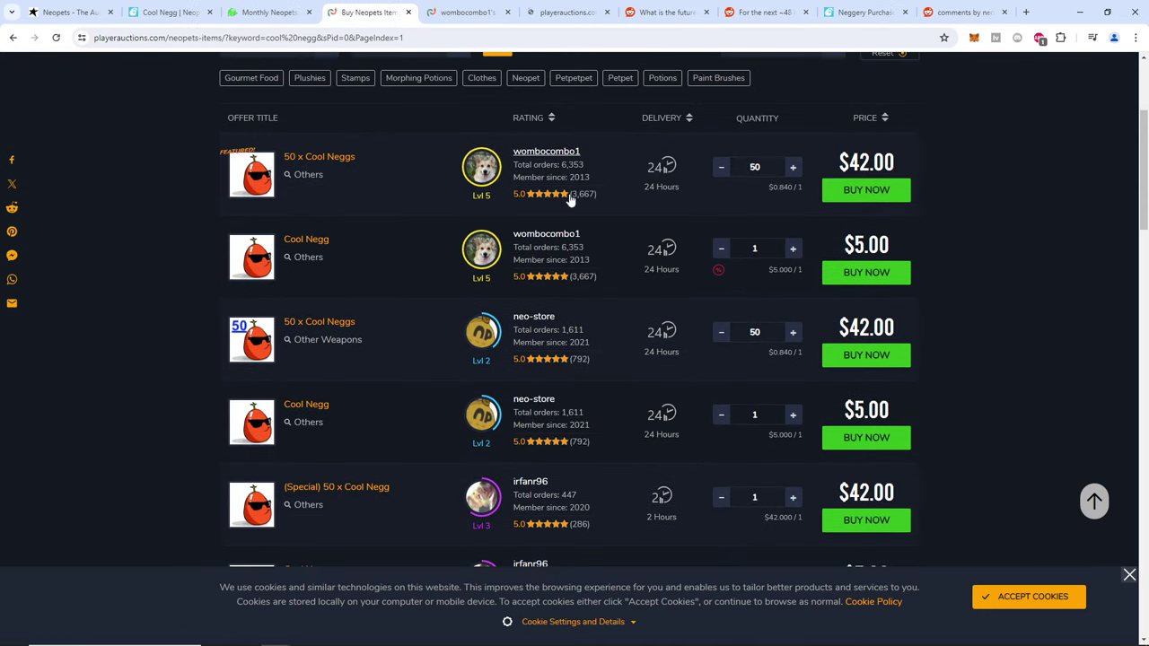
{"action": "right_click", "coordinate": [536, 330]}
{"action": "left_click", "coordinate": [569, 339]}
{"action": "scroll", "coordinate": [550, 339], "scroll_direction": "down", "scroll_amount": 2}
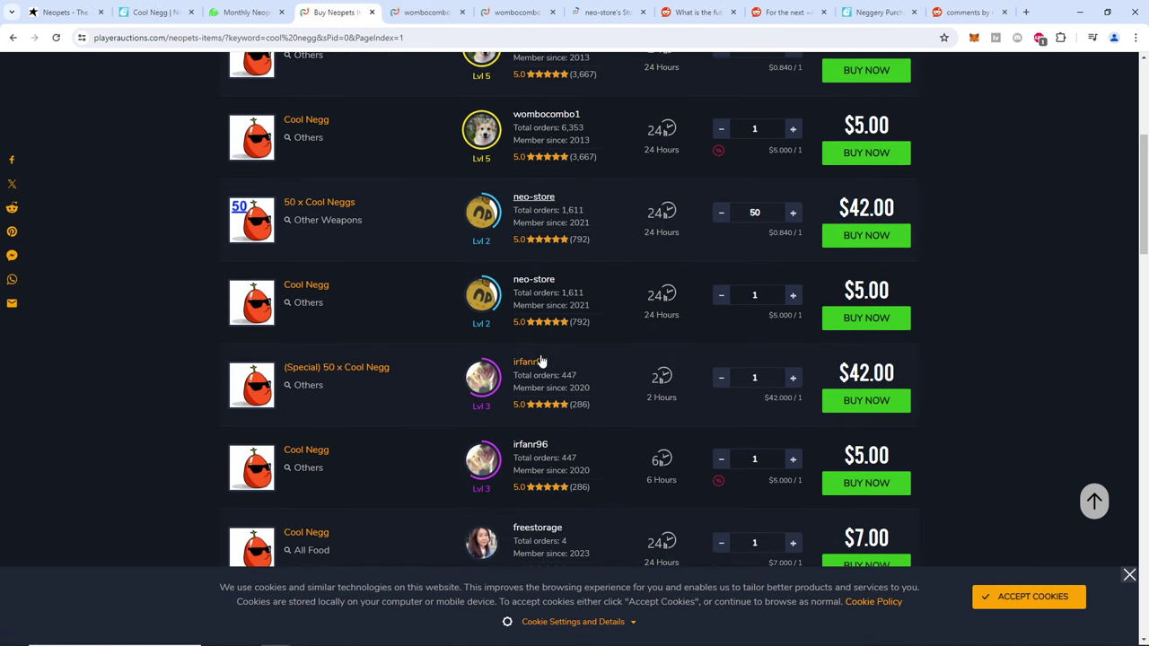
{"action": "right_click", "coordinate": [539, 361]}
{"action": "left_click", "coordinate": [572, 370]}
{"action": "scroll", "coordinate": [544, 374], "scroll_direction": "down", "scroll_amount": 2}
{"action": "scroll", "coordinate": [544, 375], "scroll_direction": "down", "scroll_amount": 2}
{"action": "key", "text": "ctrl+Tab"}
{"action": "scroll", "coordinate": [503, 211], "scroll_direction": "up", "scroll_amount": 3}
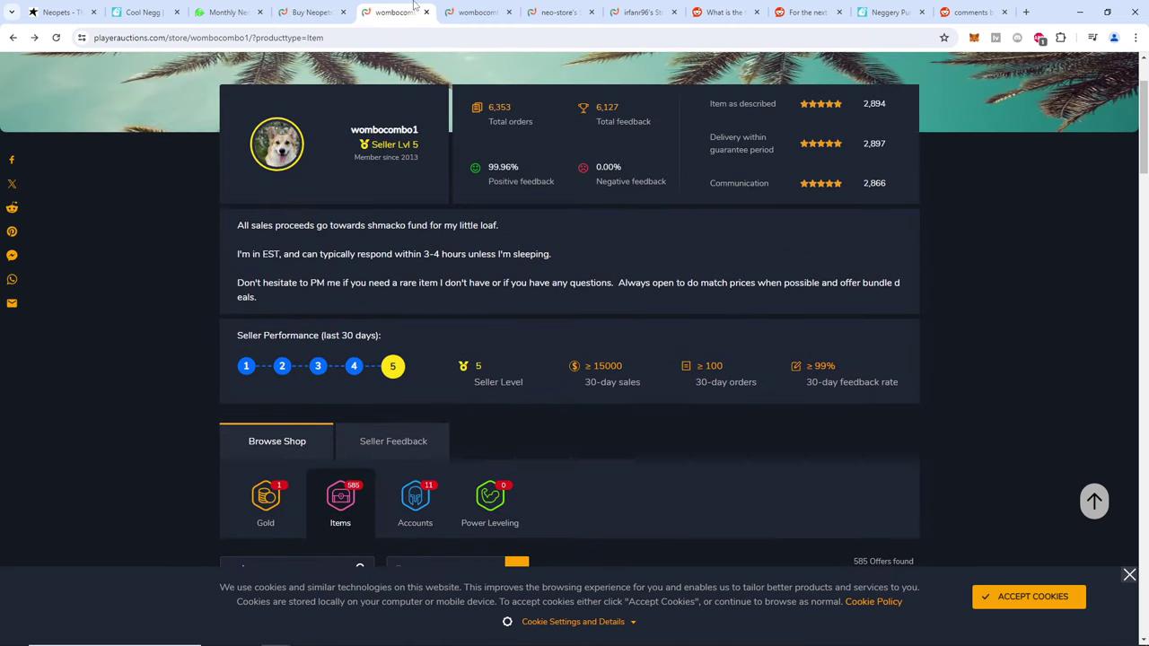
{"action": "key", "text": "ctrl+shift+Tab"}
{"action": "scroll", "coordinate": [575, 314], "scroll_direction": "up", "scroll_amount": 2}
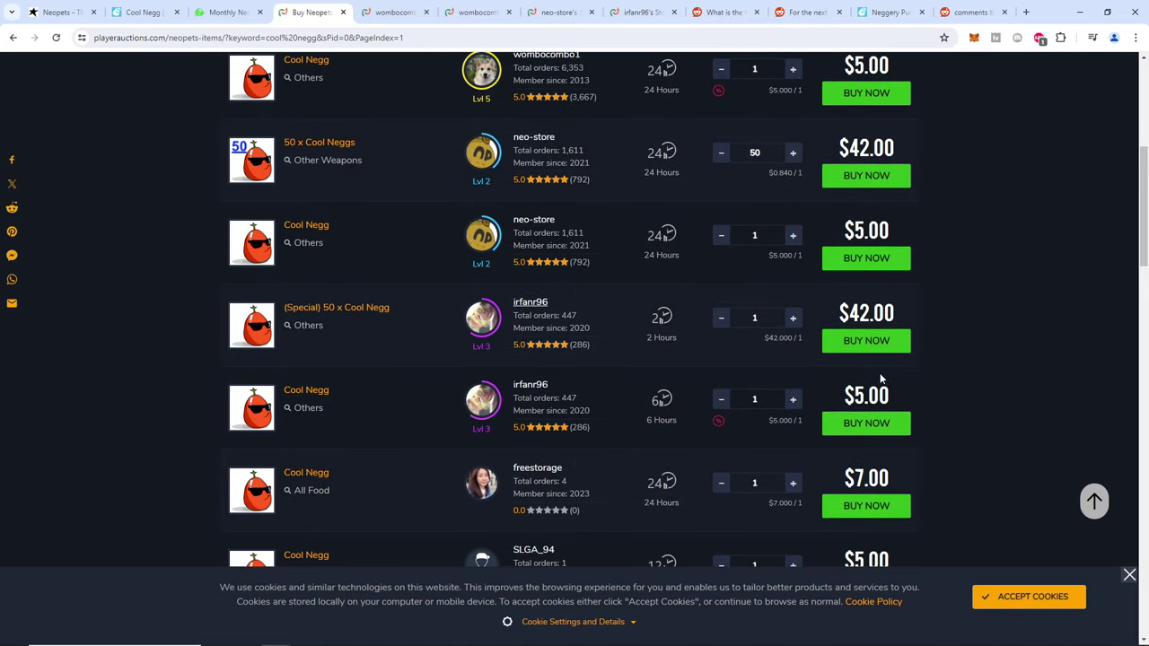
{"action": "scroll", "coordinate": [883, 395], "scroll_direction": "up", "scroll_amount": 1}
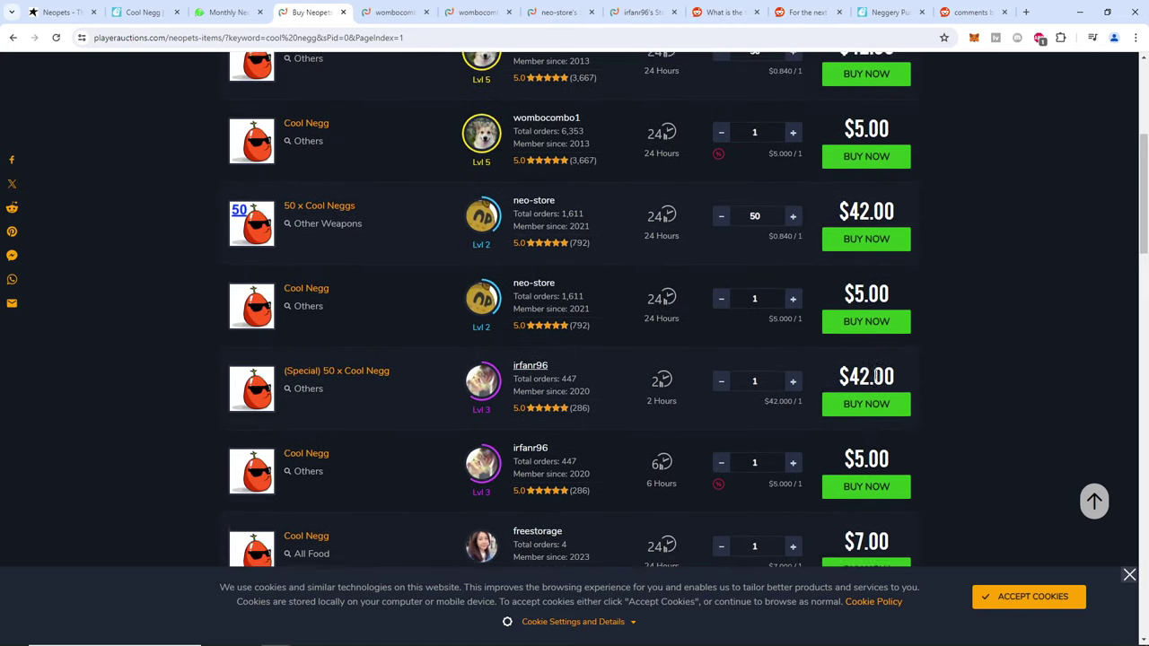
{"action": "scroll", "coordinate": [883, 395], "scroll_direction": "up", "scroll_amount": 1}
{"action": "scroll", "coordinate": [870, 381], "scroll_direction": "up", "scroll_amount": 2}
{"action": "scroll", "coordinate": [930, 290], "scroll_direction": "down", "scroll_amount": 1}
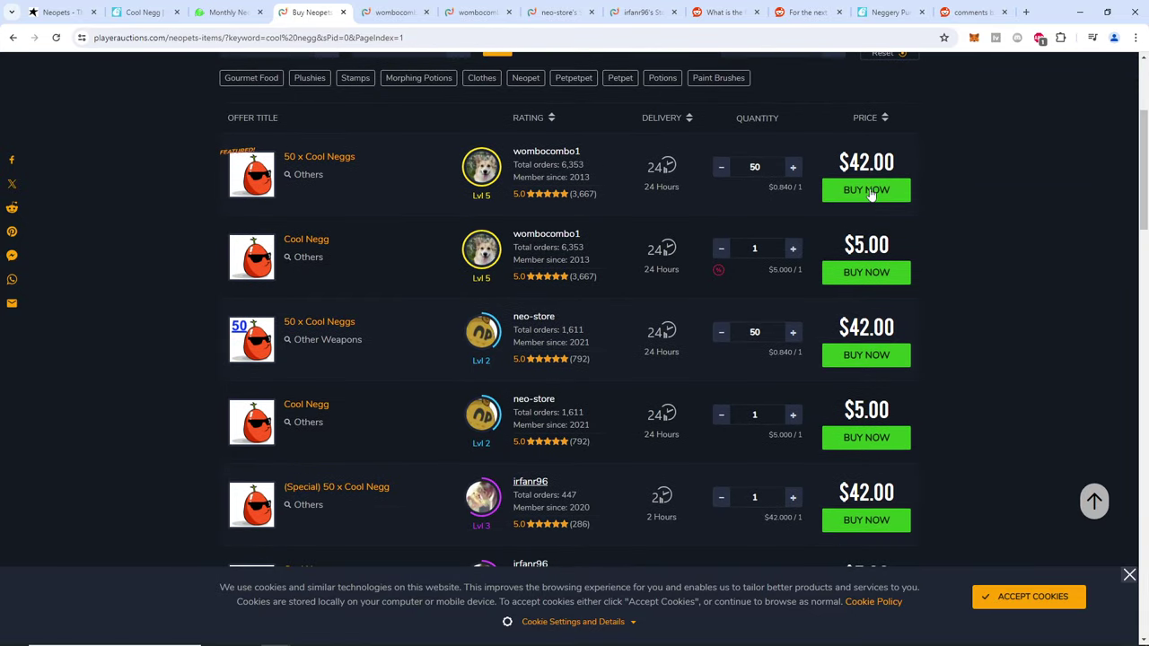
{"action": "scroll", "coordinate": [915, 183], "scroll_direction": "down", "scroll_amount": 1}
{"action": "scroll", "coordinate": [906, 310], "scroll_direction": "down", "scroll_amount": 2}
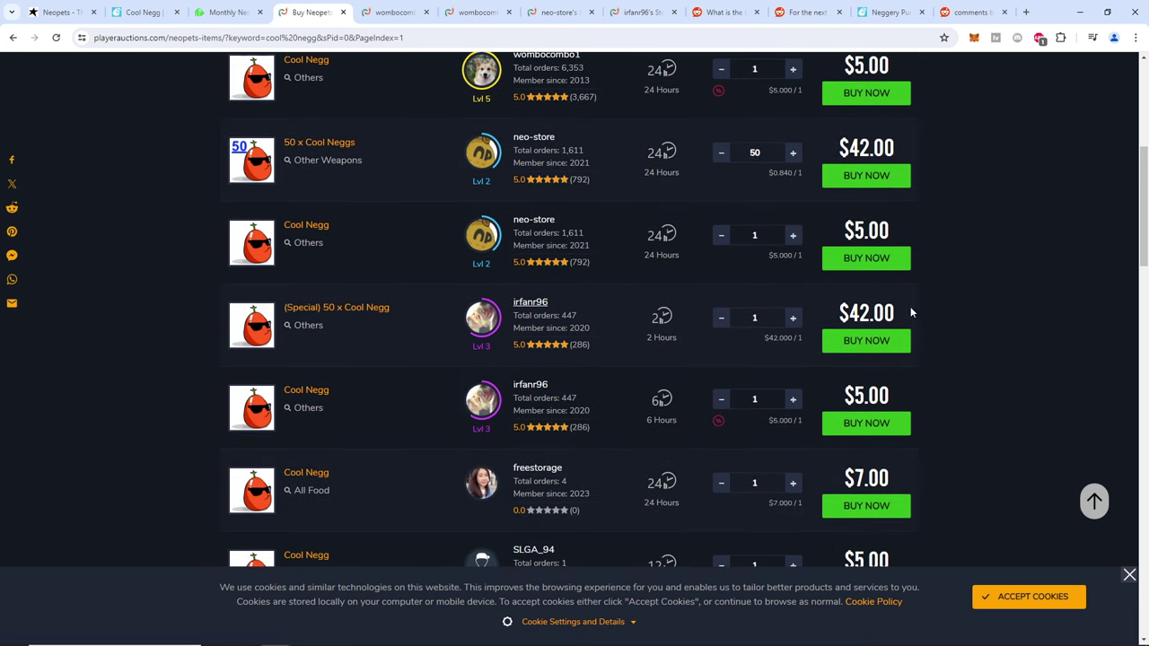
{"action": "scroll", "coordinate": [718, 346], "scroll_direction": "down", "scroll_amount": 3}
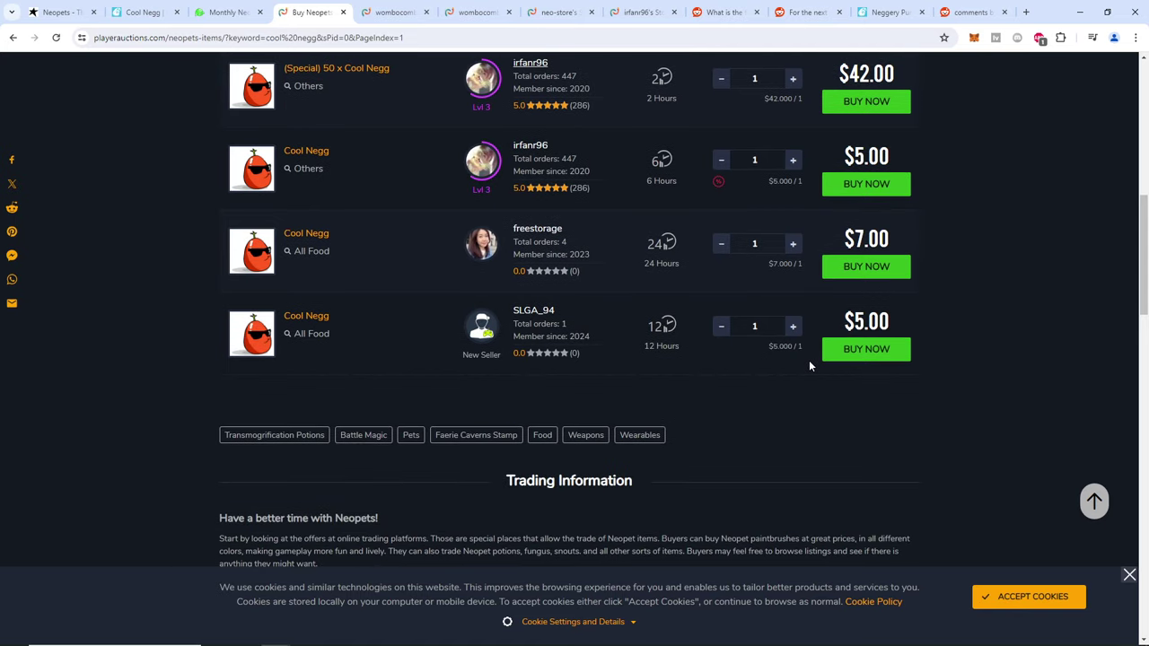
{"action": "scroll", "coordinate": [809, 365], "scroll_direction": "up", "scroll_amount": 2}
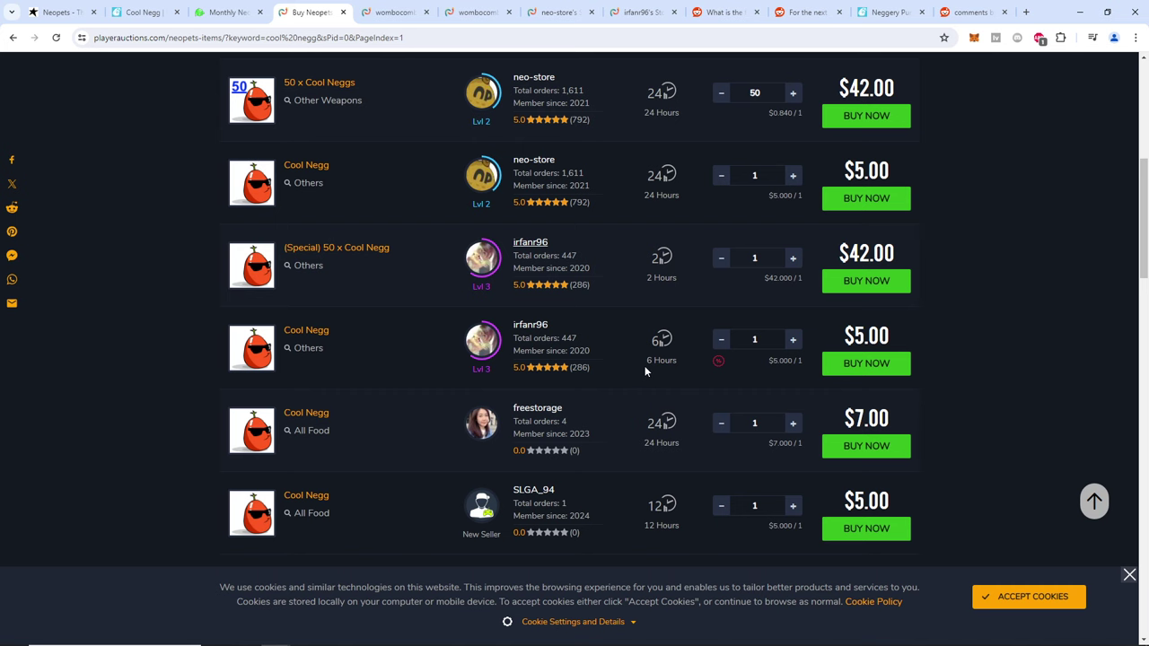
{"action": "scroll", "coordinate": [644, 371], "scroll_direction": "up", "scroll_amount": 2}
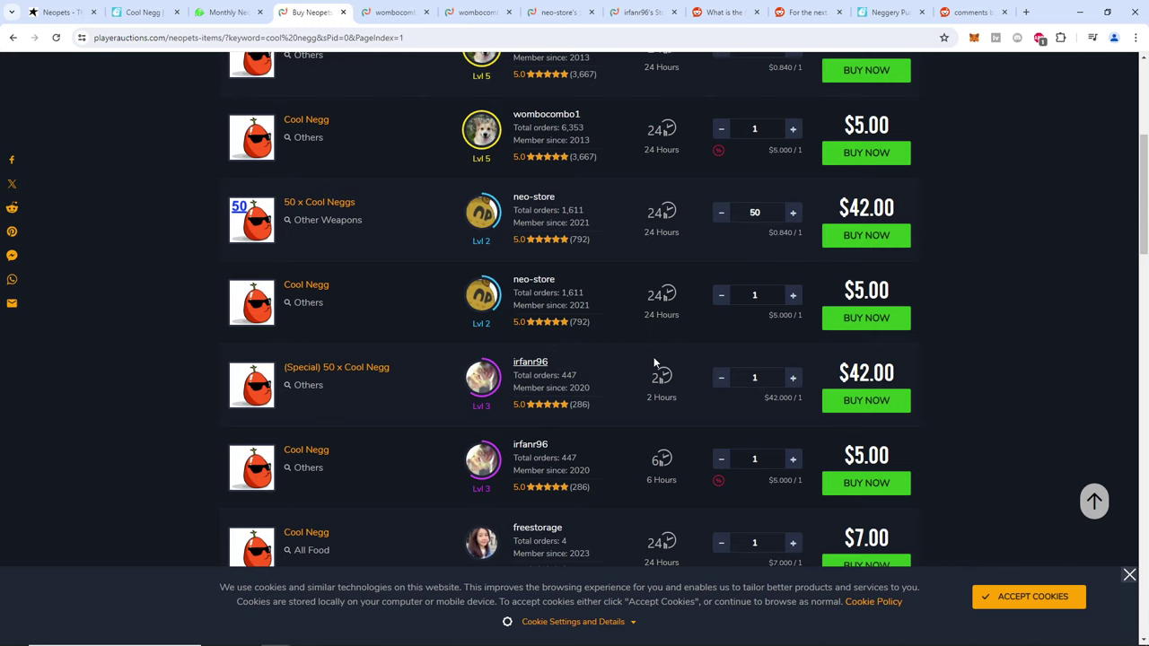
{"action": "scroll", "coordinate": [437, 361], "scroll_direction": "up", "scroll_amount": 1}
{"action": "scroll", "coordinate": [418, 360], "scroll_direction": "down", "scroll_amount": 1}
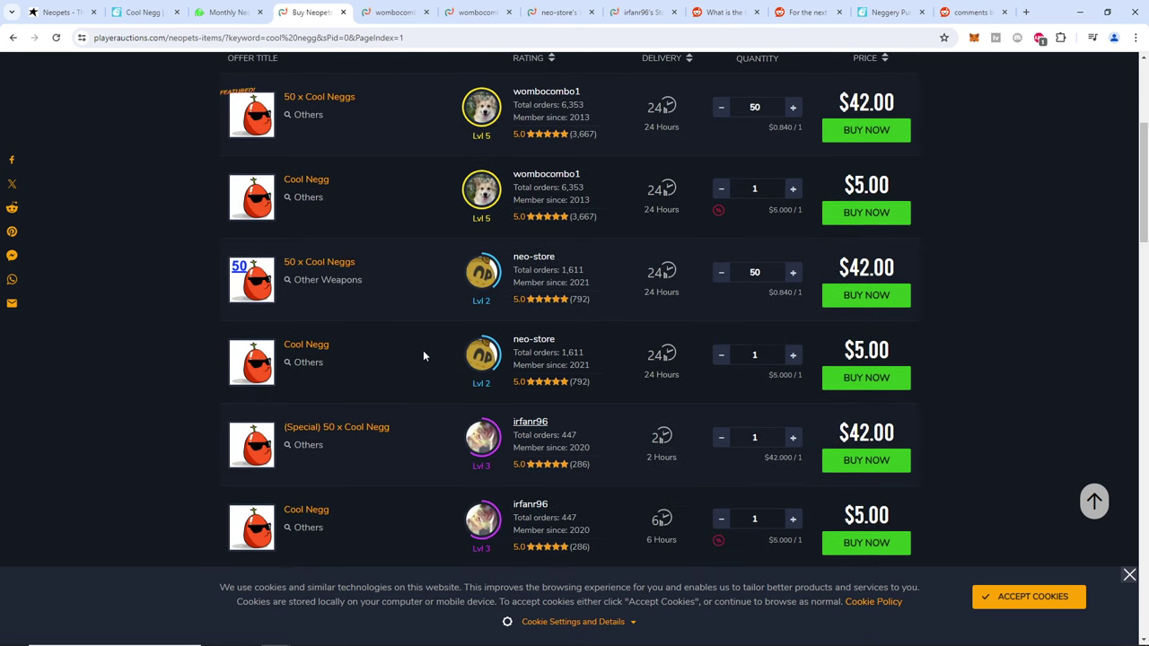
{"action": "scroll", "coordinate": [880, 297], "scroll_direction": "up", "scroll_amount": 1}
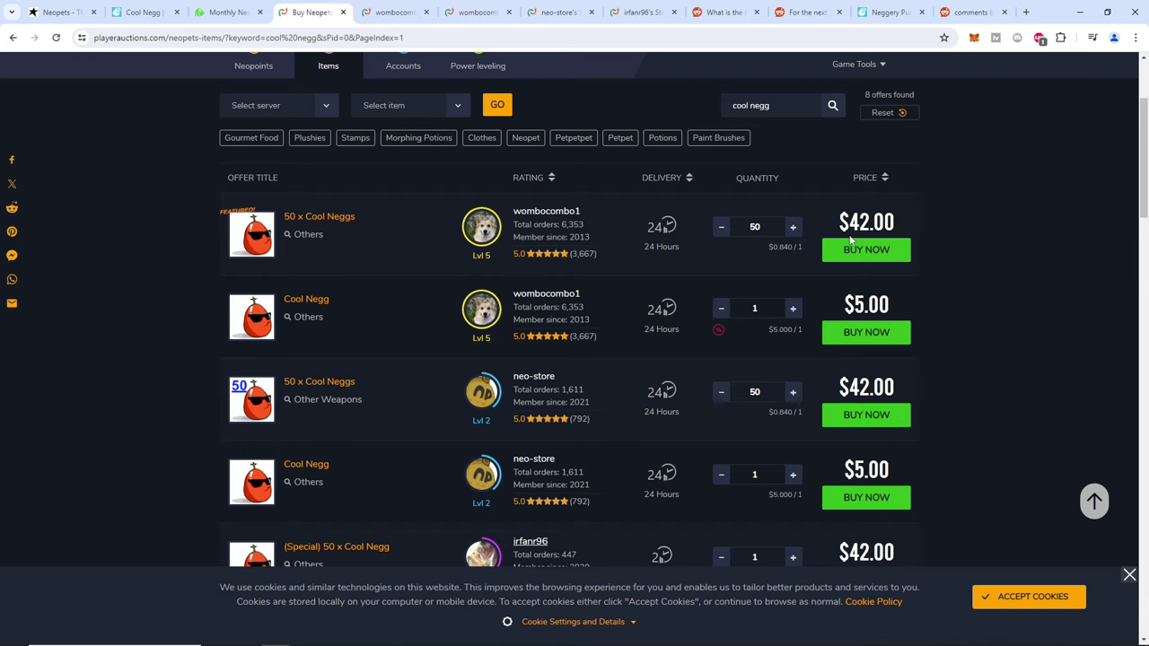
{"action": "scroll", "coordinate": [892, 276], "scroll_direction": "down", "scroll_amount": 2}
{"action": "scroll", "coordinate": [884, 292], "scroll_direction": "up", "scroll_amount": 2}
{"action": "scroll", "coordinate": [666, 319], "scroll_direction": "down", "scroll_amount": 1}
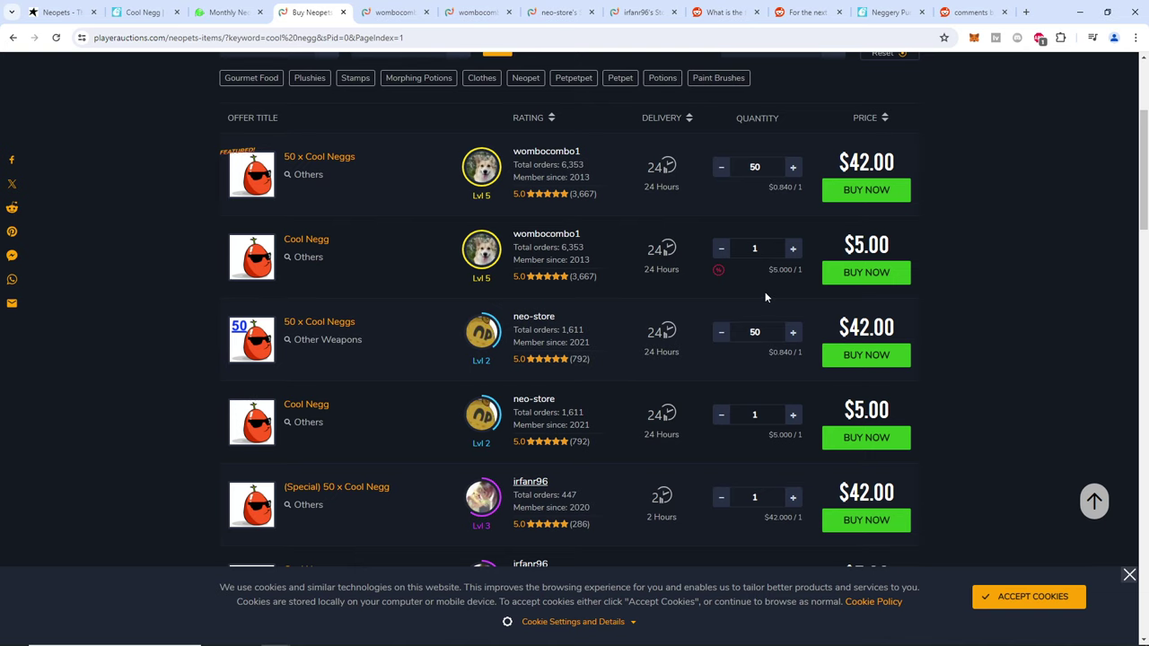
{"action": "scroll", "coordinate": [941, 369], "scroll_direction": "up", "scroll_amount": 1}
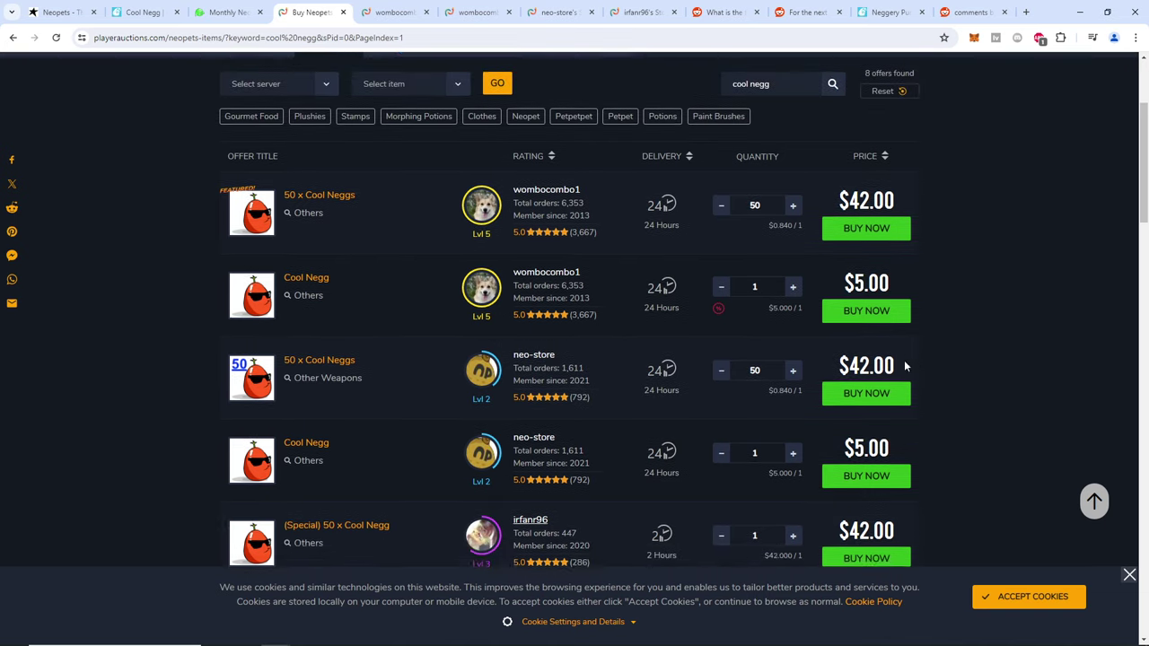
{"action": "scroll", "coordinate": [903, 367], "scroll_direction": "down", "scroll_amount": 1}
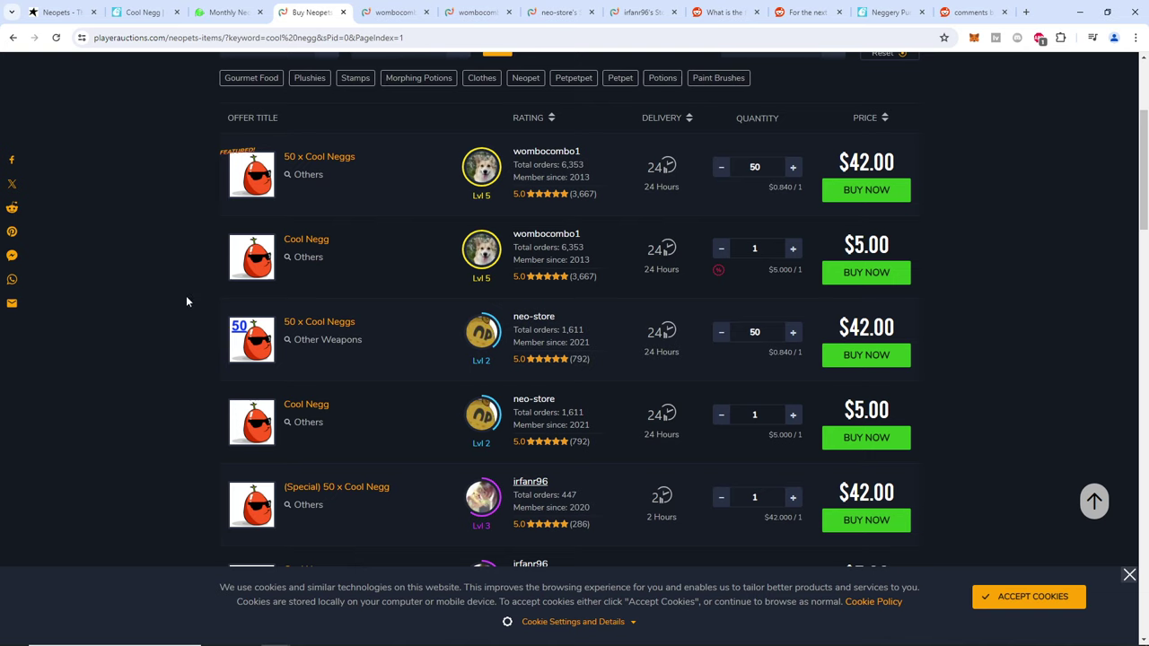
{"action": "scroll", "coordinate": [233, 373], "scroll_direction": "up", "scroll_amount": 1}
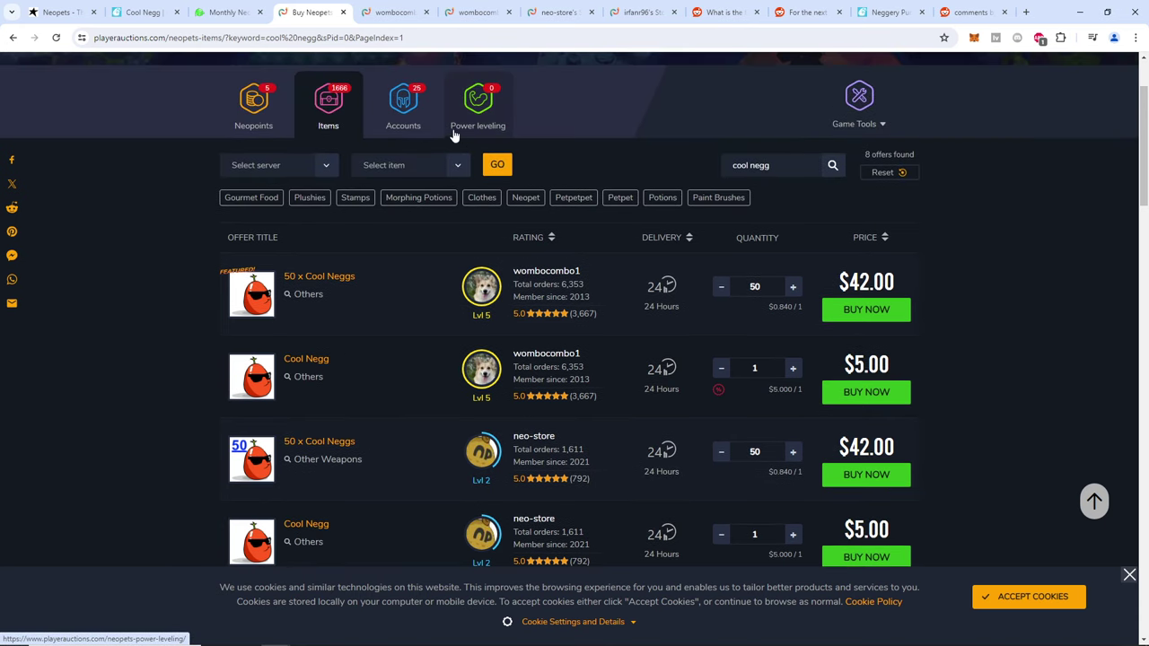
Open the Neopets Accounts category to browse account offers and prices
{"action": "left_click", "coordinate": [408, 123]}
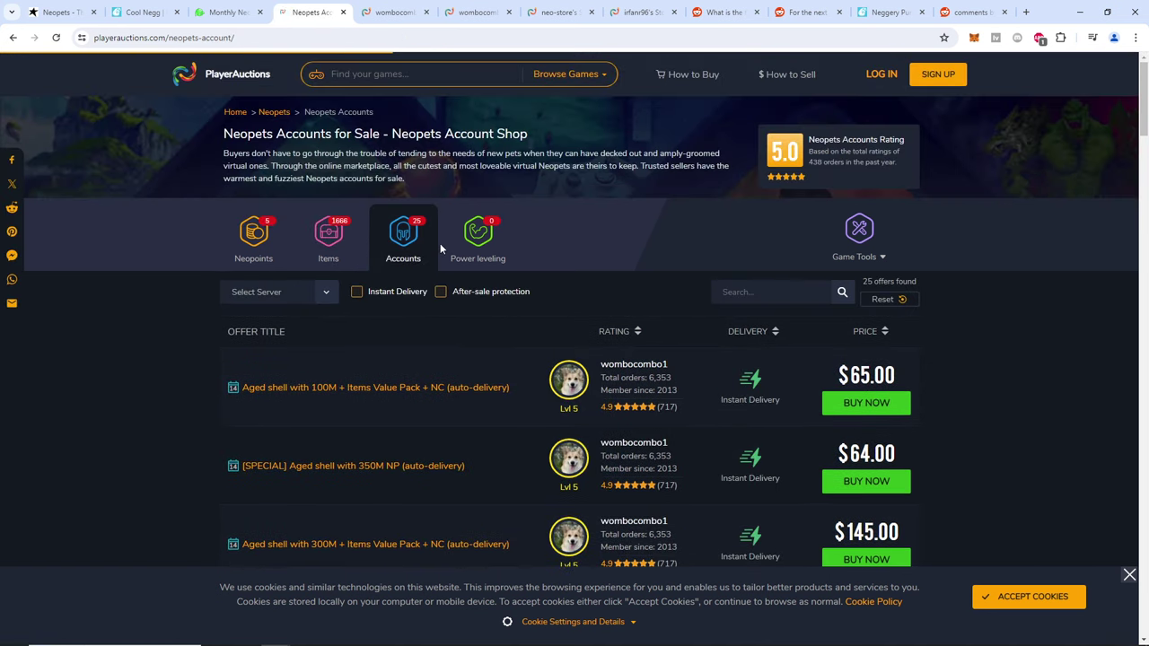
{"action": "scroll", "coordinate": [441, 246], "scroll_direction": "down", "scroll_amount": 1}
{"action": "scroll", "coordinate": [445, 273], "scroll_direction": "down", "scroll_amount": 1}
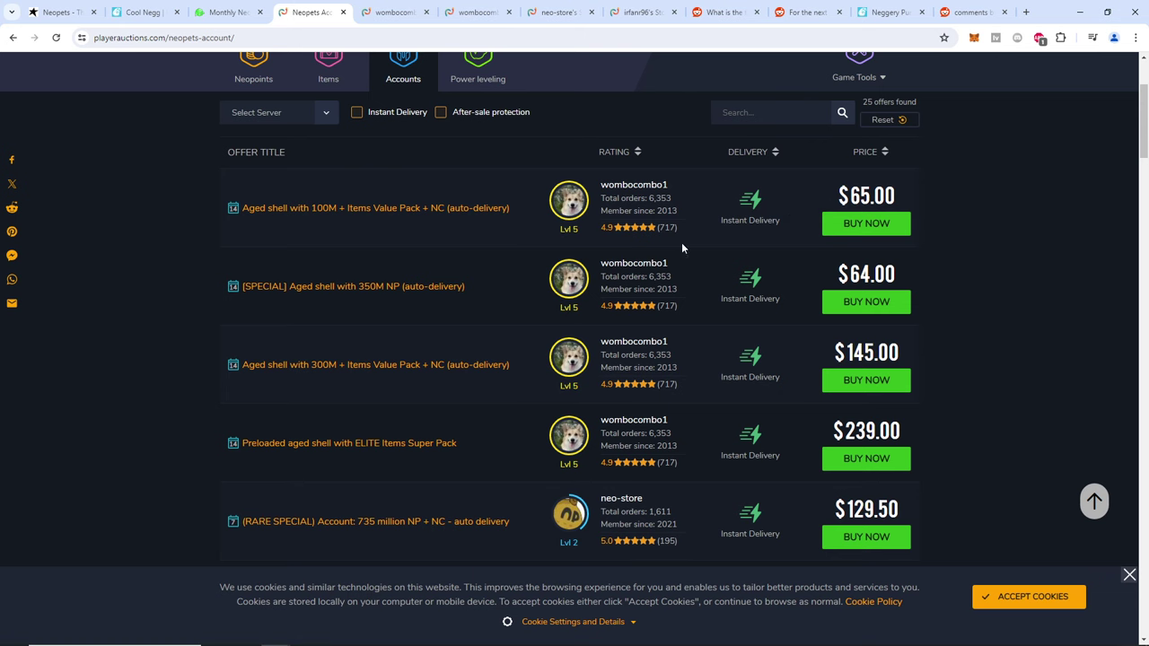
{"action": "scroll", "coordinate": [517, 306], "scroll_direction": "down", "scroll_amount": 1}
{"action": "scroll", "coordinate": [539, 368], "scroll_direction": "down", "scroll_amount": 1}
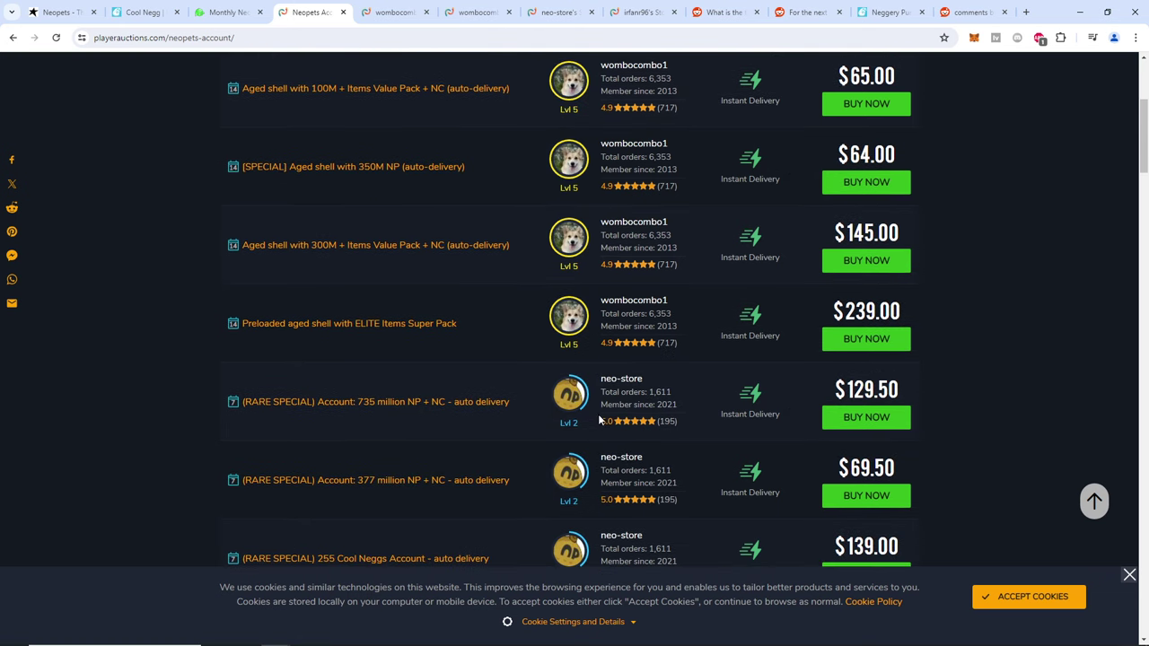
{"action": "scroll", "coordinate": [532, 493], "scroll_direction": "down", "scroll_amount": 1}
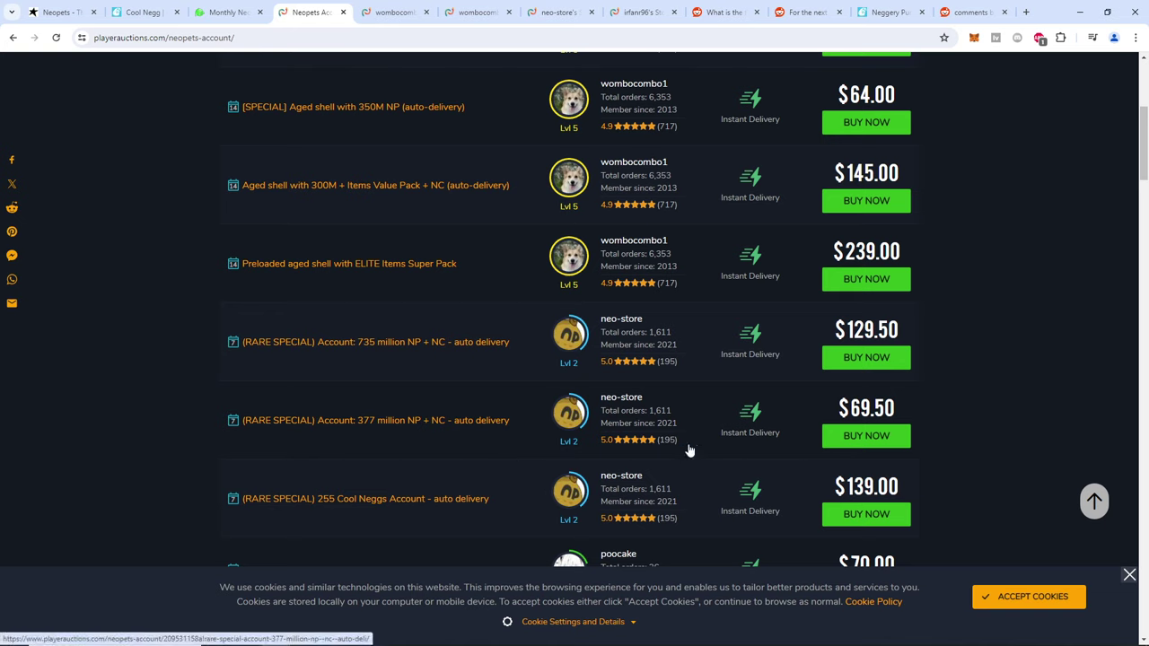
{"action": "scroll", "coordinate": [808, 430], "scroll_direction": "down", "scroll_amount": 1}
{"action": "scroll", "coordinate": [695, 425], "scroll_direction": "down", "scroll_amount": 1}
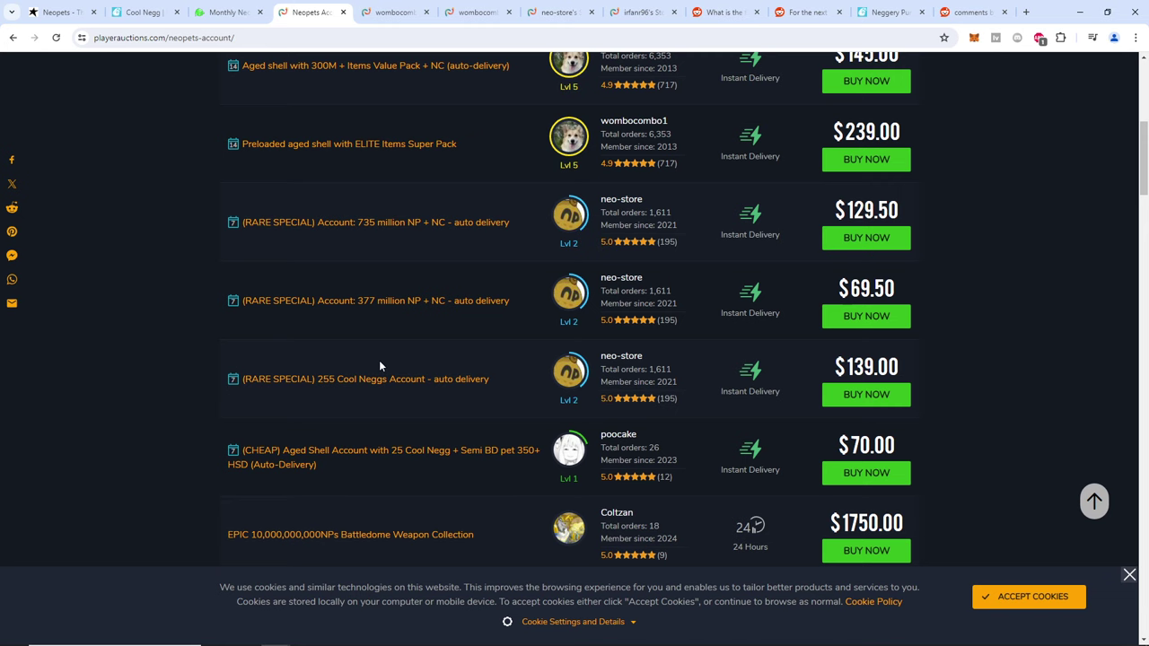
Highlight '42067 by fc botter' in the Reddit comments, then return to the PlayerAuctions store tabs
{"action": "left_click", "coordinate": [969, 12]}
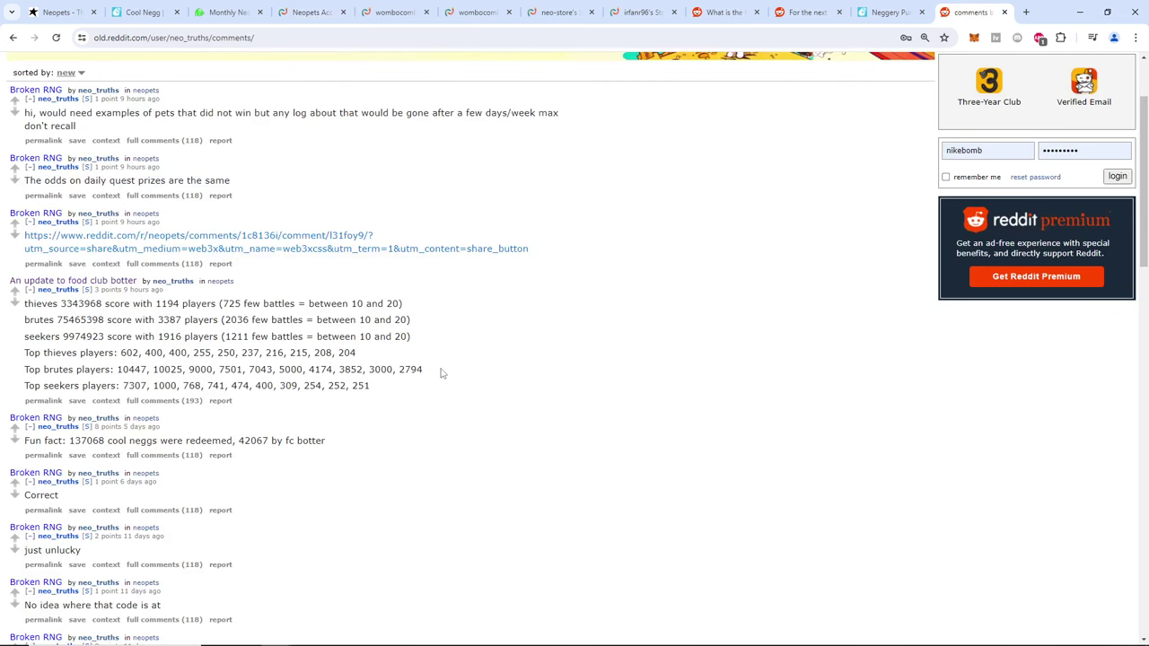
{"action": "scroll", "coordinate": [438, 379], "scroll_direction": "down", "scroll_amount": 1}
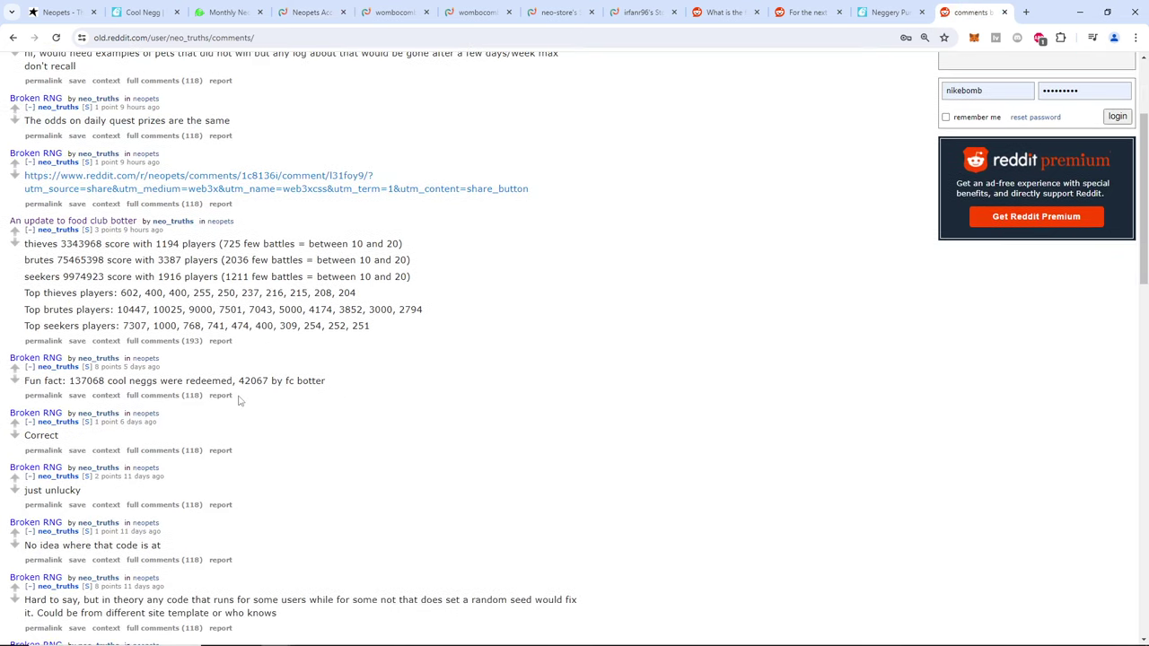
{"action": "left_click_drag", "start_coordinate": [244, 381], "coordinate": [311, 381]}
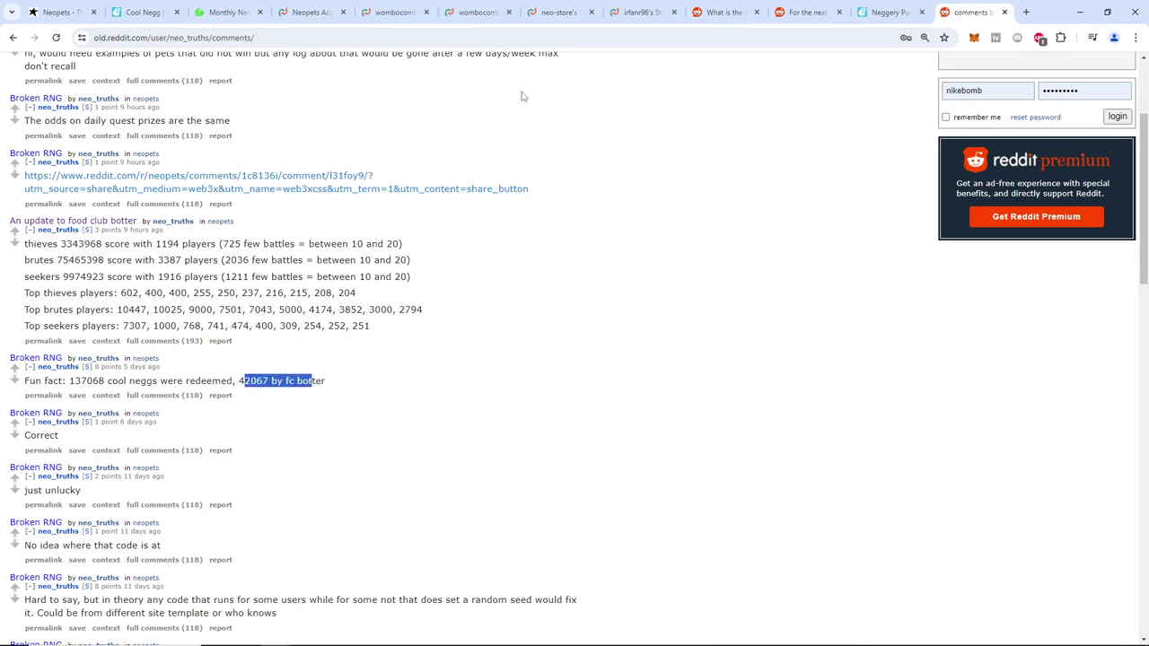
{"action": "left_click", "coordinate": [641, 8]}
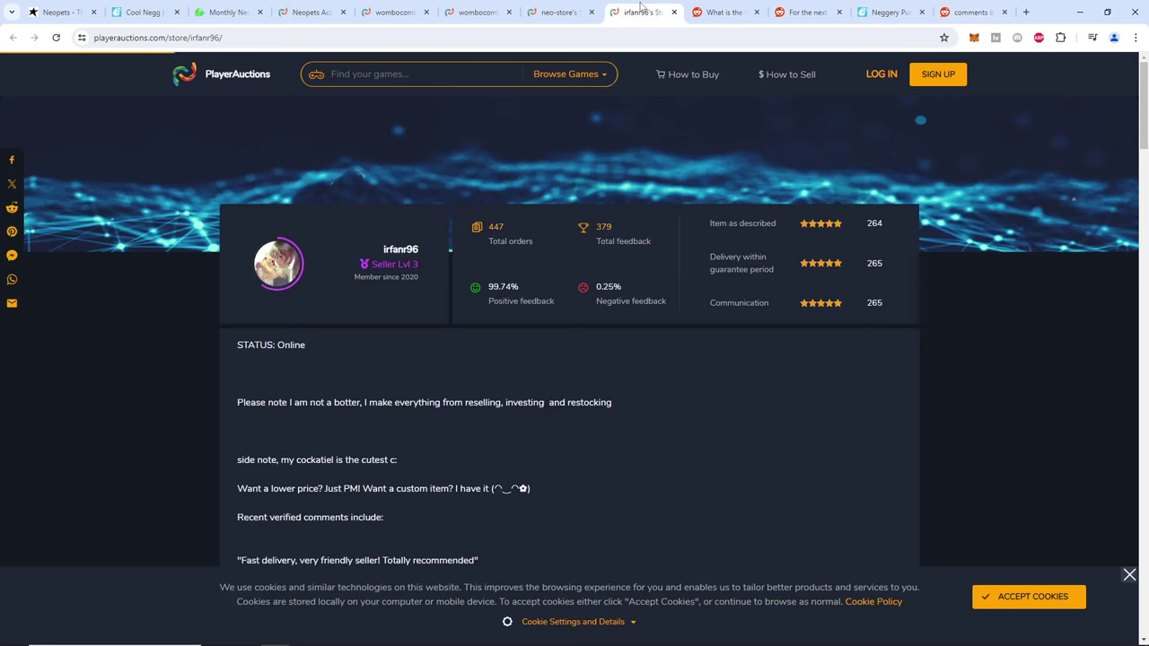
{"action": "left_click", "coordinate": [557, 12]}
Bring up wombocombo1's store to browse its 585 item offers, like 50 Cool Neggs for $42
{"action": "left_click", "coordinate": [475, 11]}
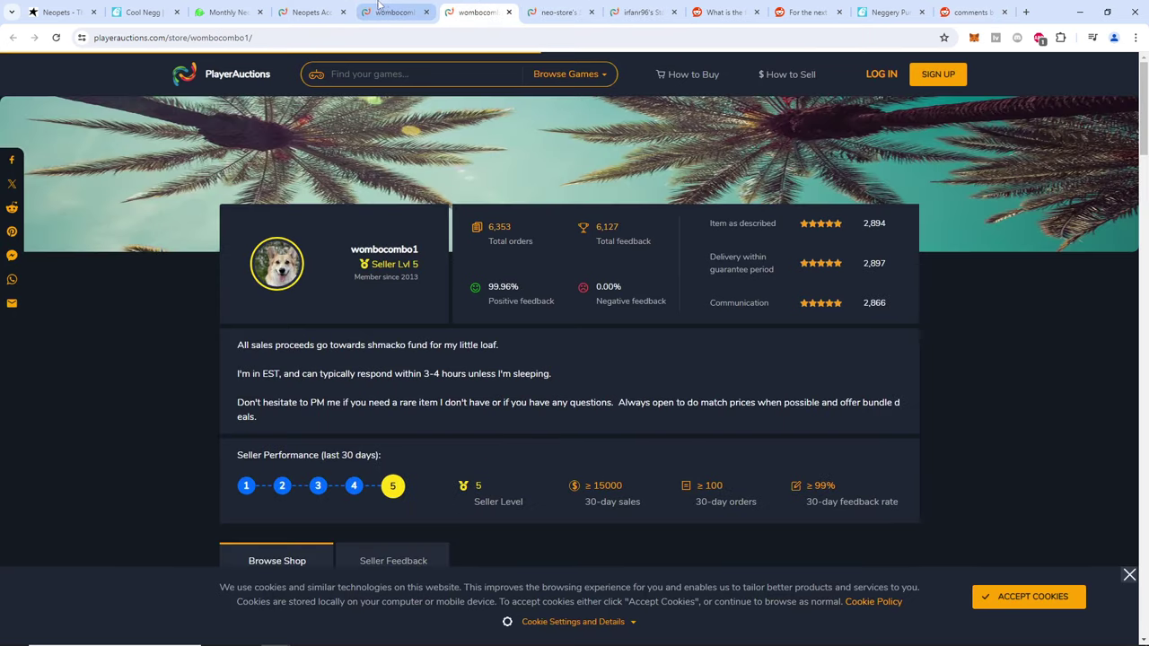
{"action": "scroll", "coordinate": [436, 251], "scroll_direction": "down", "scroll_amount": 6}
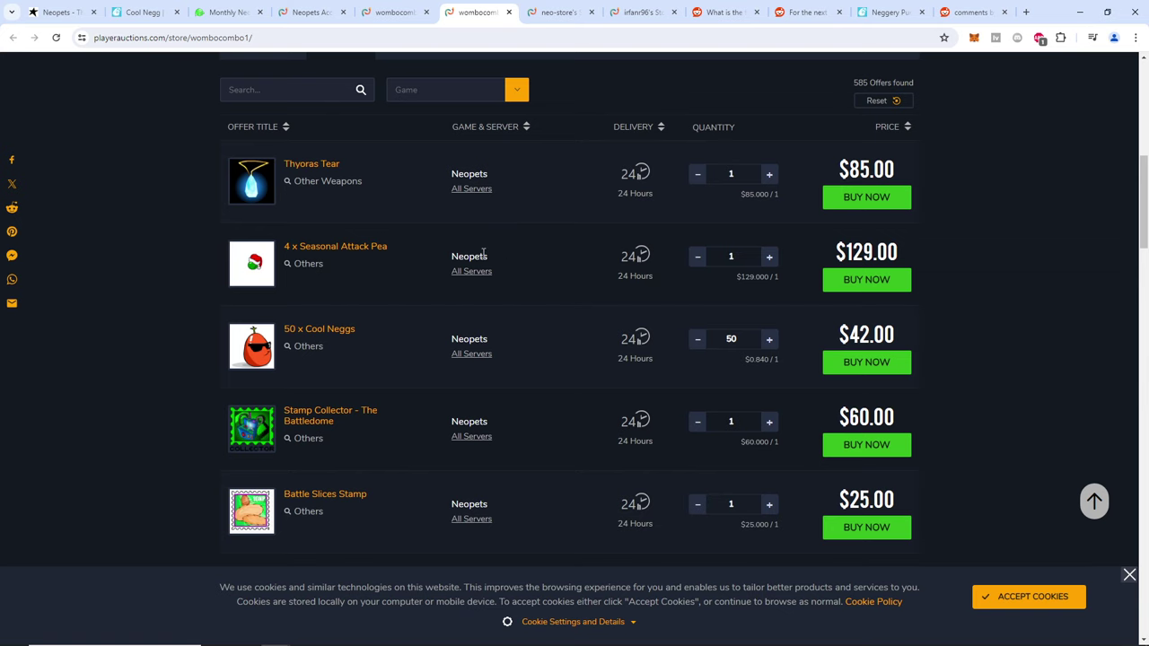
{"action": "scroll", "coordinate": [521, 288], "scroll_direction": "up", "scroll_amount": 1}
{"action": "scroll", "coordinate": [521, 288], "scroll_direction": "down", "scroll_amount": 1}
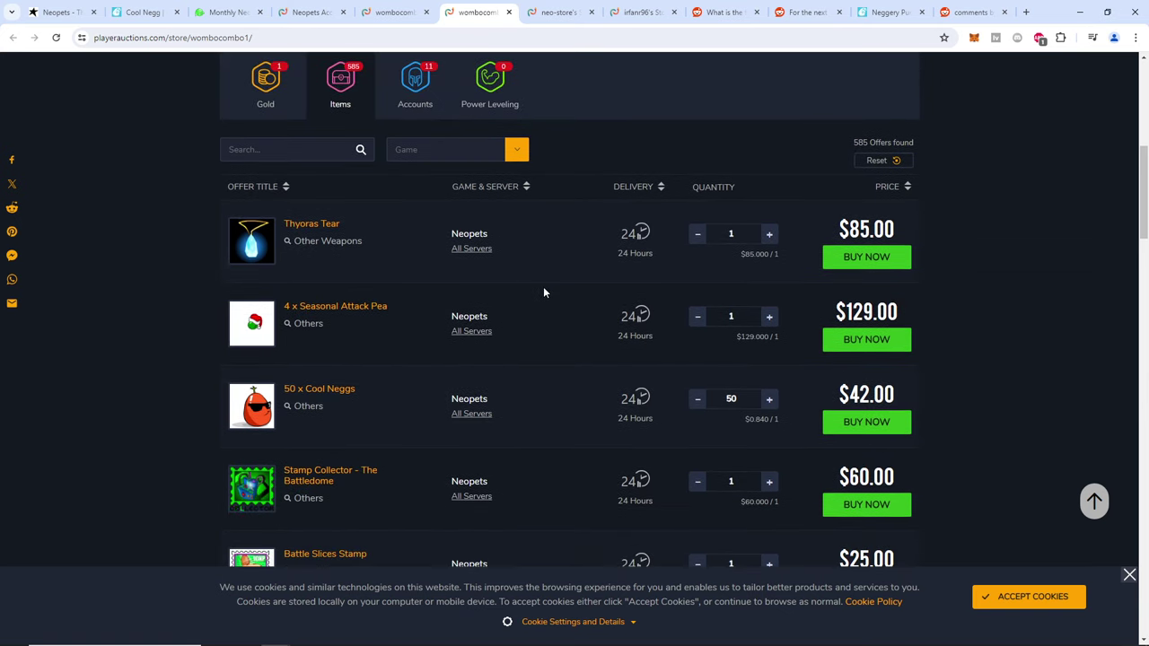
{"action": "scroll", "coordinate": [543, 292], "scroll_direction": "down", "scroll_amount": 1}
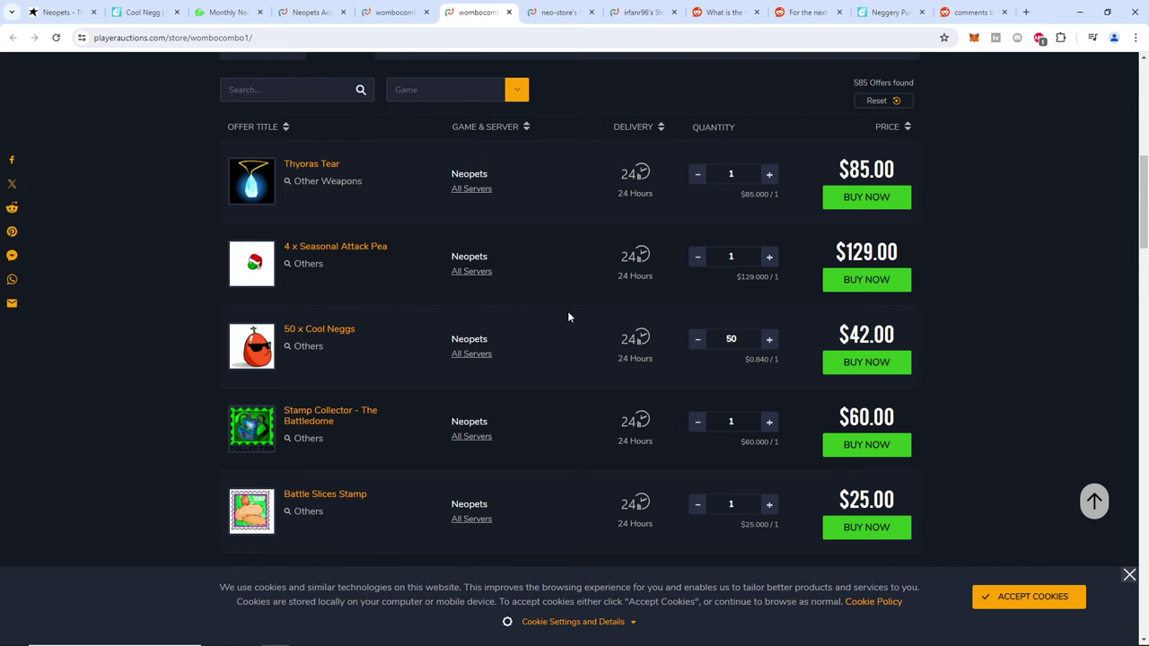
{"action": "scroll", "coordinate": [570, 316], "scroll_direction": "down", "scroll_amount": 1}
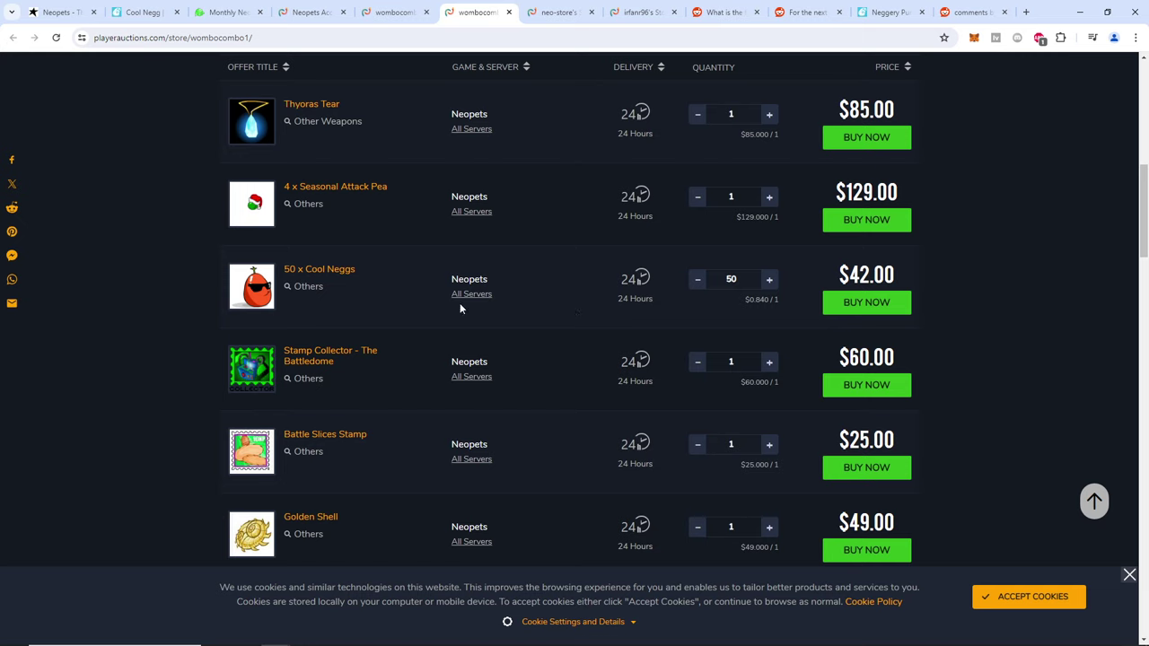
{"action": "scroll", "coordinate": [459, 306], "scroll_direction": "up", "scroll_amount": 5}
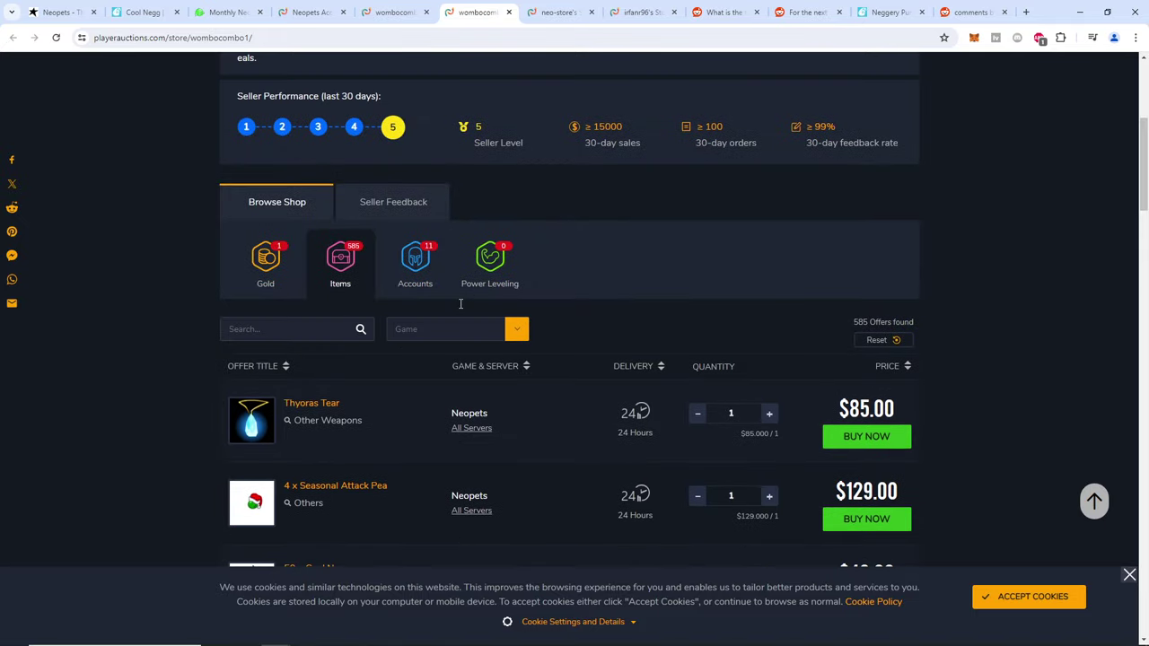
{"action": "scroll", "coordinate": [459, 306], "scroll_direction": "down", "scroll_amount": 3}
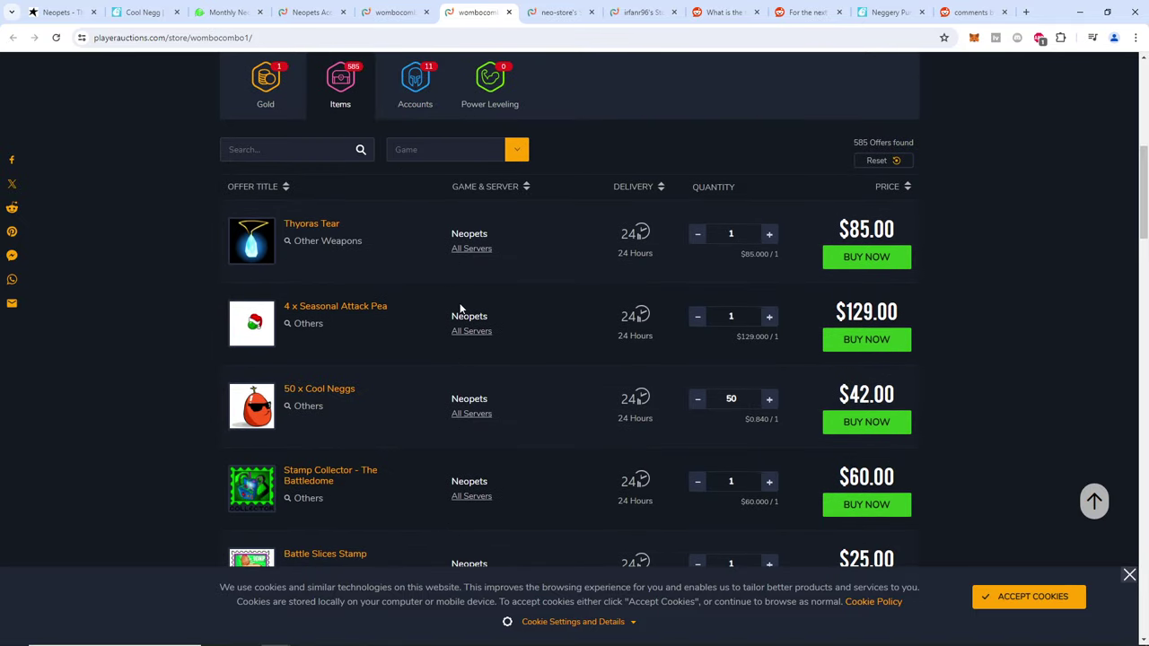
{"action": "scroll", "coordinate": [647, 334], "scroll_direction": "down", "scroll_amount": 2}
{"action": "scroll", "coordinate": [853, 382], "scroll_direction": "up", "scroll_amount": 1}
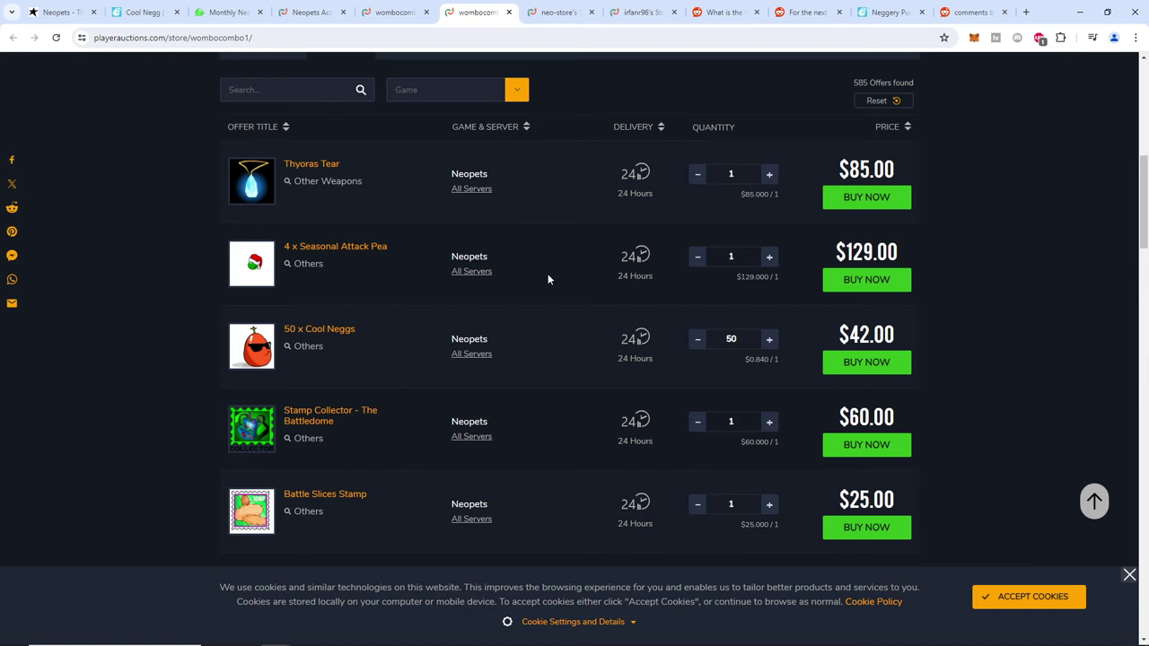
{"action": "scroll", "coordinate": [518, 301], "scroll_direction": "down", "scroll_amount": 1}
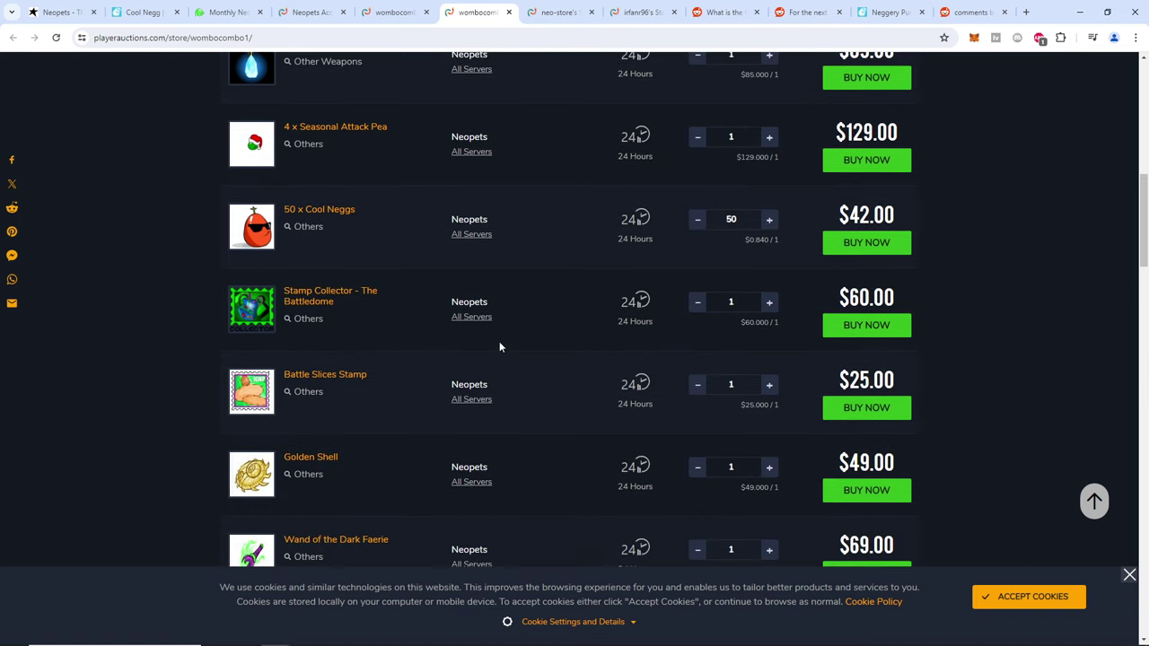
{"action": "scroll", "coordinate": [501, 341], "scroll_direction": "up", "scroll_amount": 2}
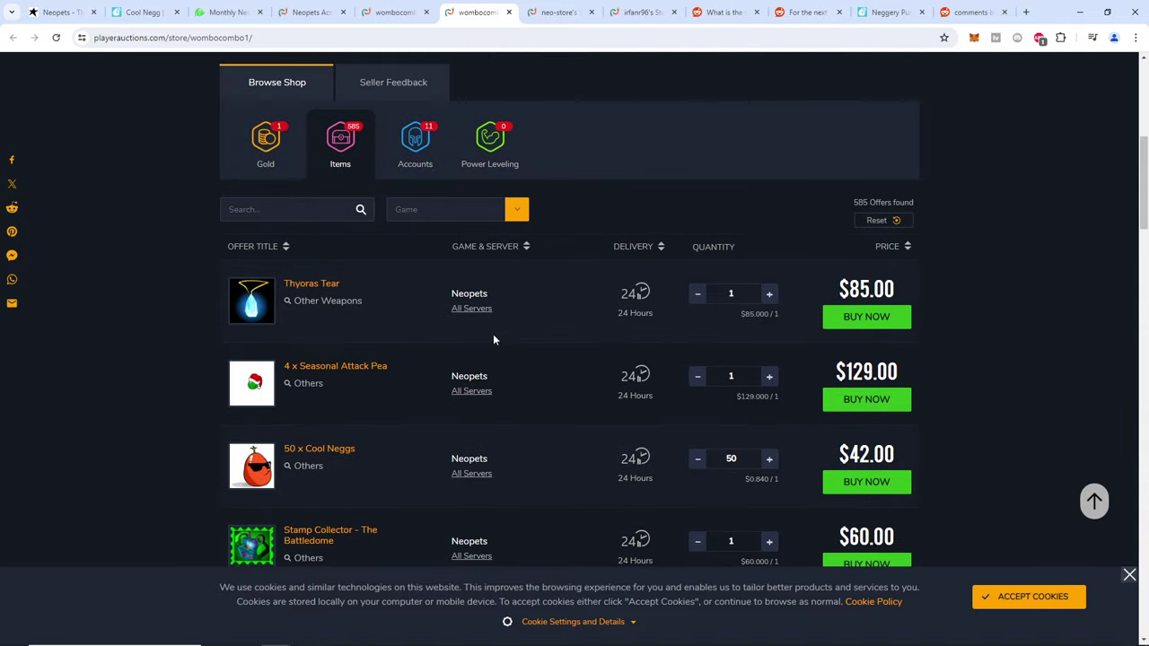
{"action": "left_click", "coordinate": [425, 153]}
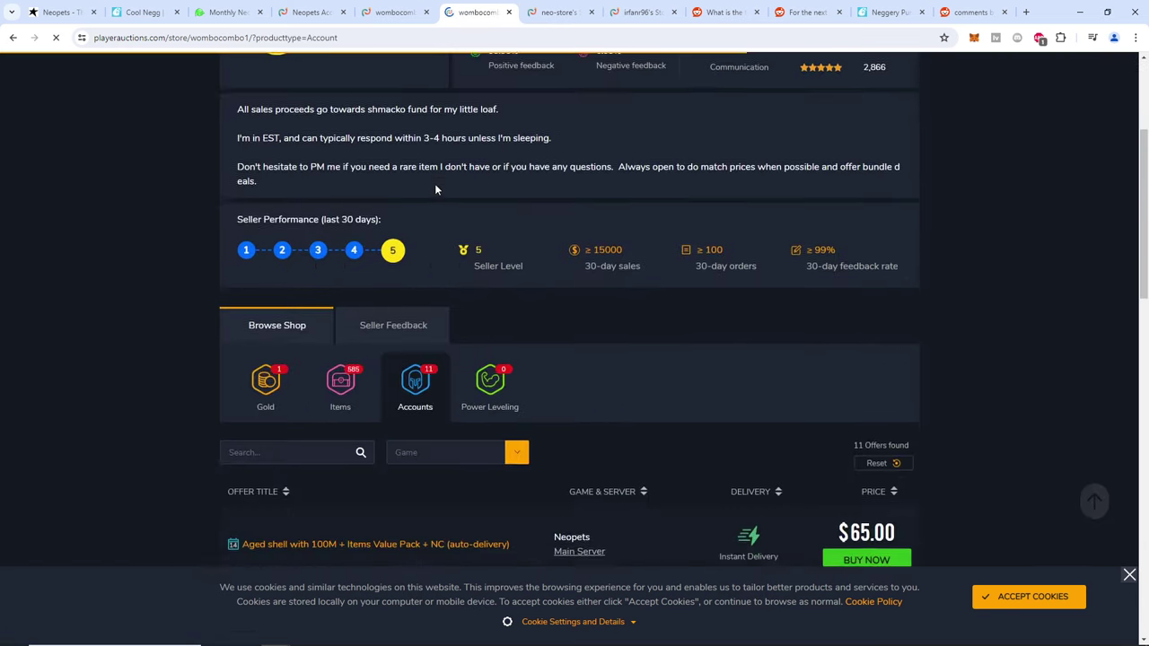
{"action": "scroll", "coordinate": [495, 243], "scroll_direction": "down", "scroll_amount": 2}
{"action": "scroll", "coordinate": [490, 274], "scroll_direction": "up", "scroll_amount": 2}
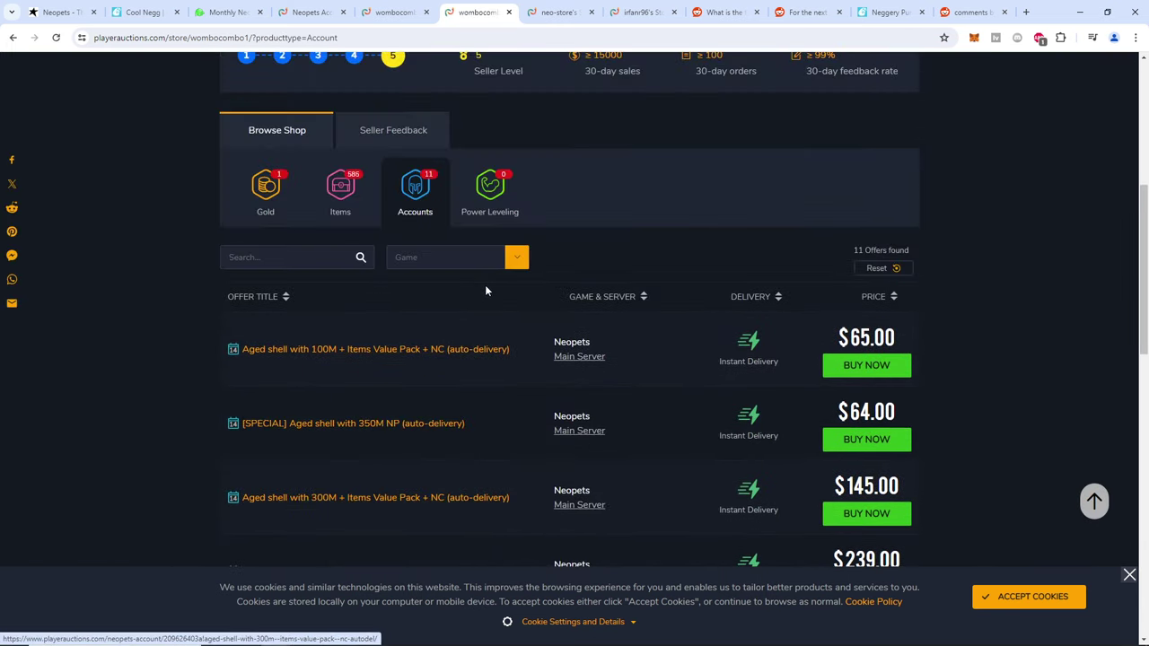
{"action": "scroll", "coordinate": [480, 293], "scroll_direction": "down", "scroll_amount": 2}
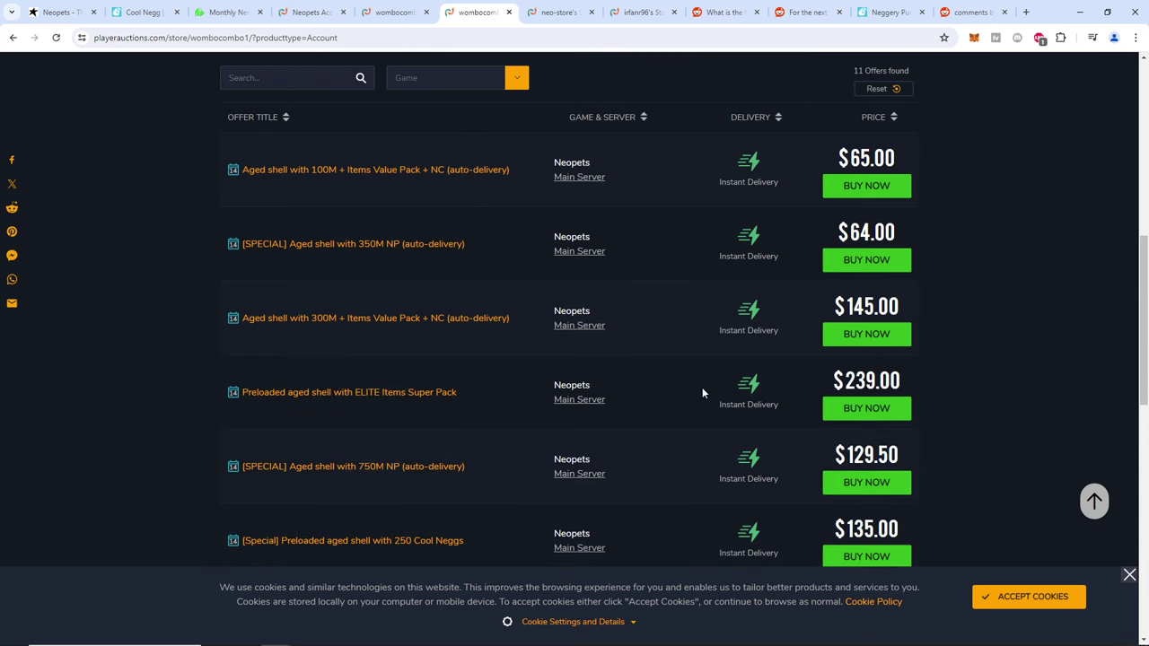
{"action": "scroll", "coordinate": [709, 391], "scroll_direction": "down", "scroll_amount": 1}
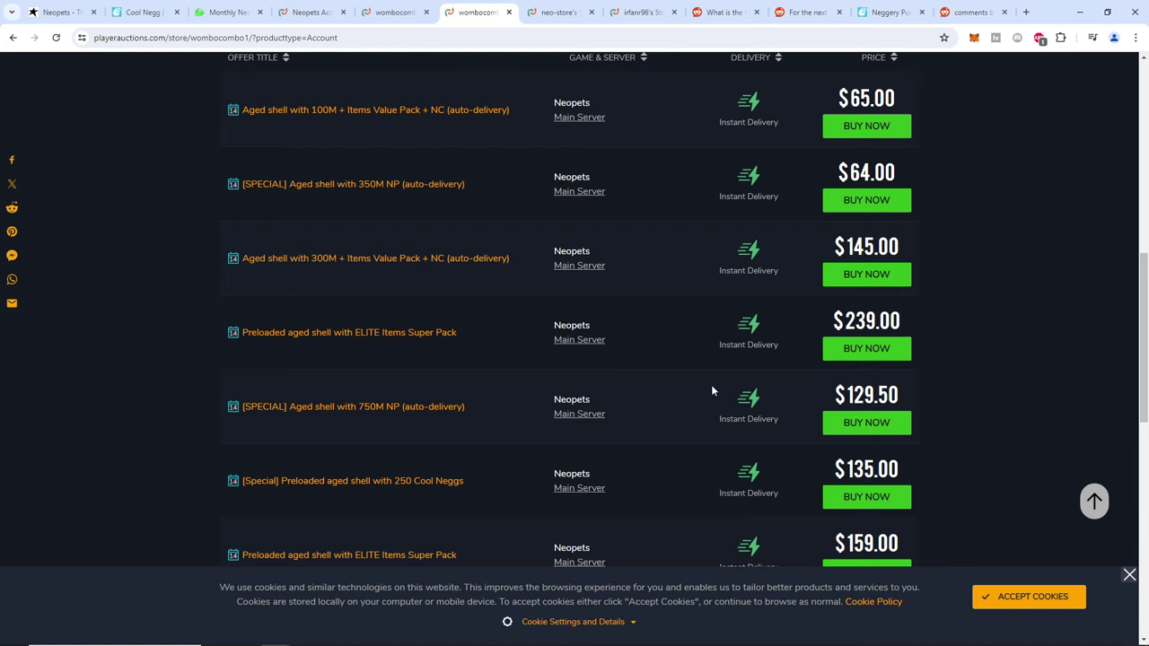
{"action": "scroll", "coordinate": [714, 392], "scroll_direction": "up", "scroll_amount": 3}
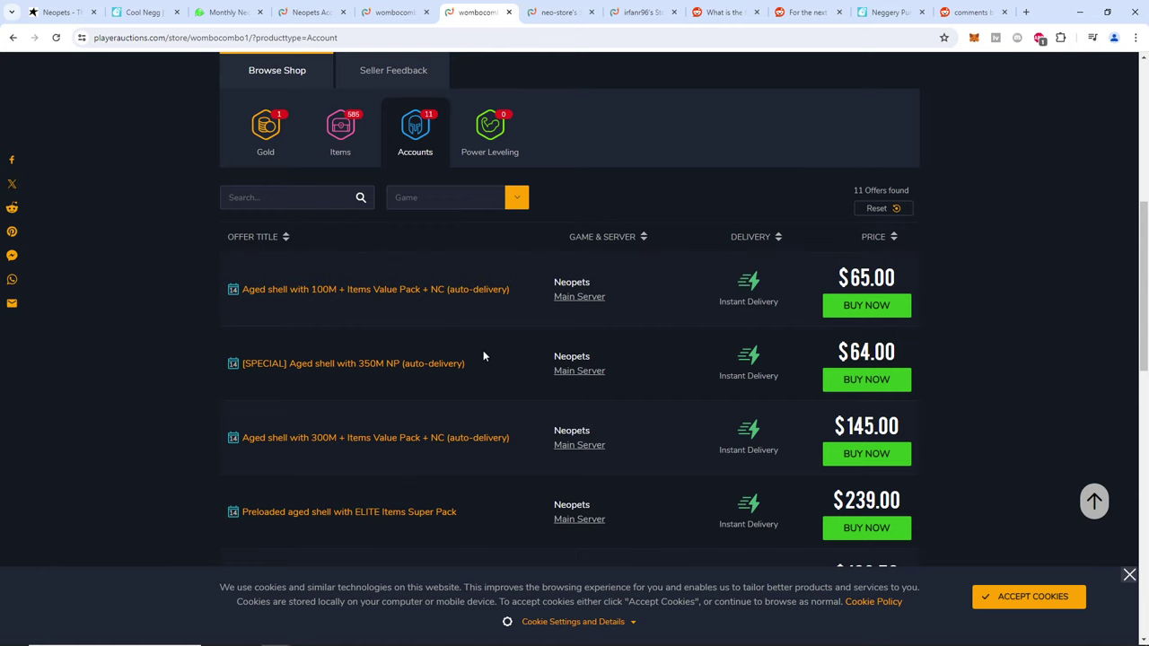
{"action": "scroll", "coordinate": [487, 352], "scroll_direction": "down", "scroll_amount": 2}
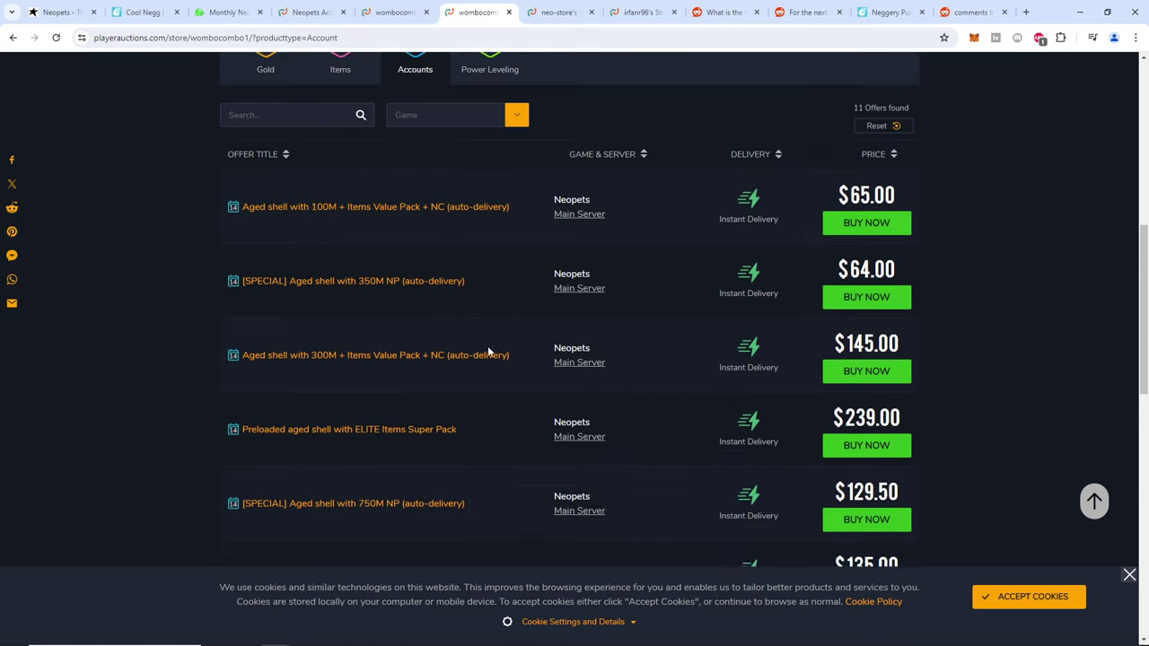
{"action": "scroll", "coordinate": [403, 344], "scroll_direction": "down", "scroll_amount": 1}
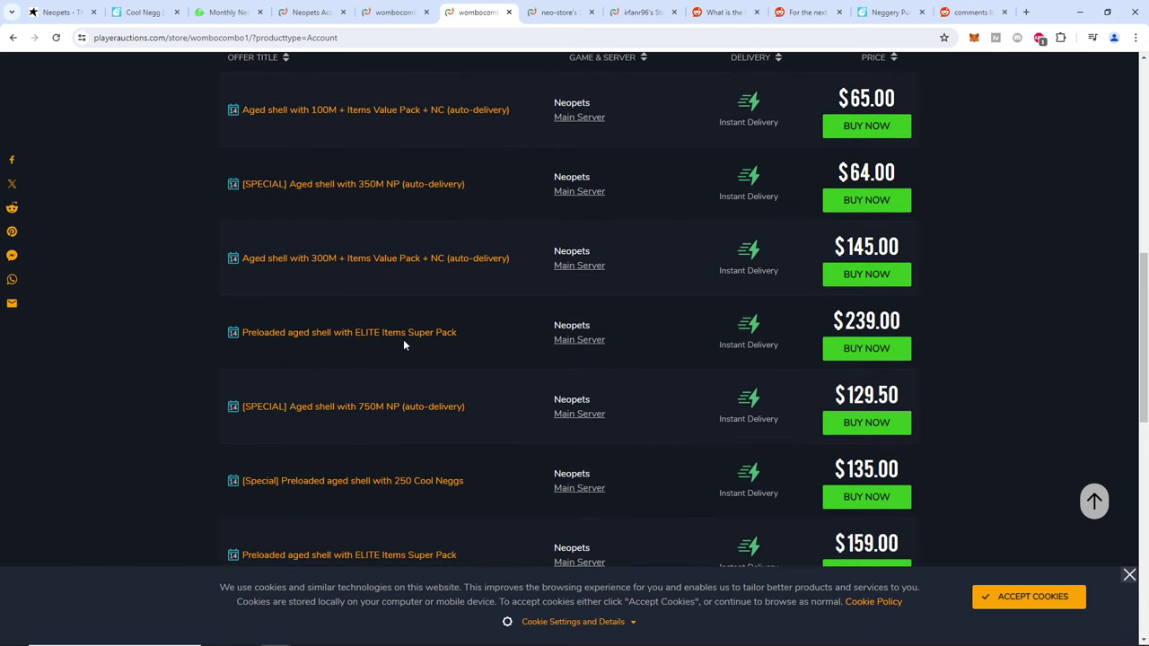
{"action": "scroll", "coordinate": [418, 293], "scroll_direction": "down", "scroll_amount": 2}
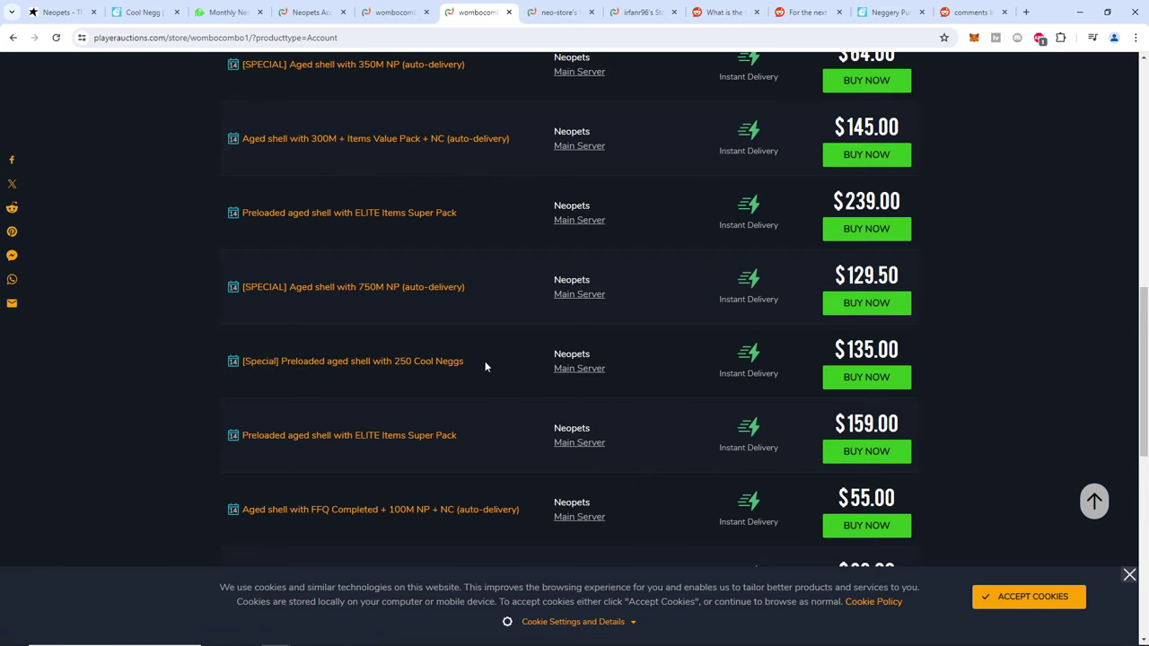
{"action": "scroll", "coordinate": [483, 368], "scroll_direction": "down", "scroll_amount": 1}
{"action": "scroll", "coordinate": [483, 367], "scroll_direction": "down", "scroll_amount": 1}
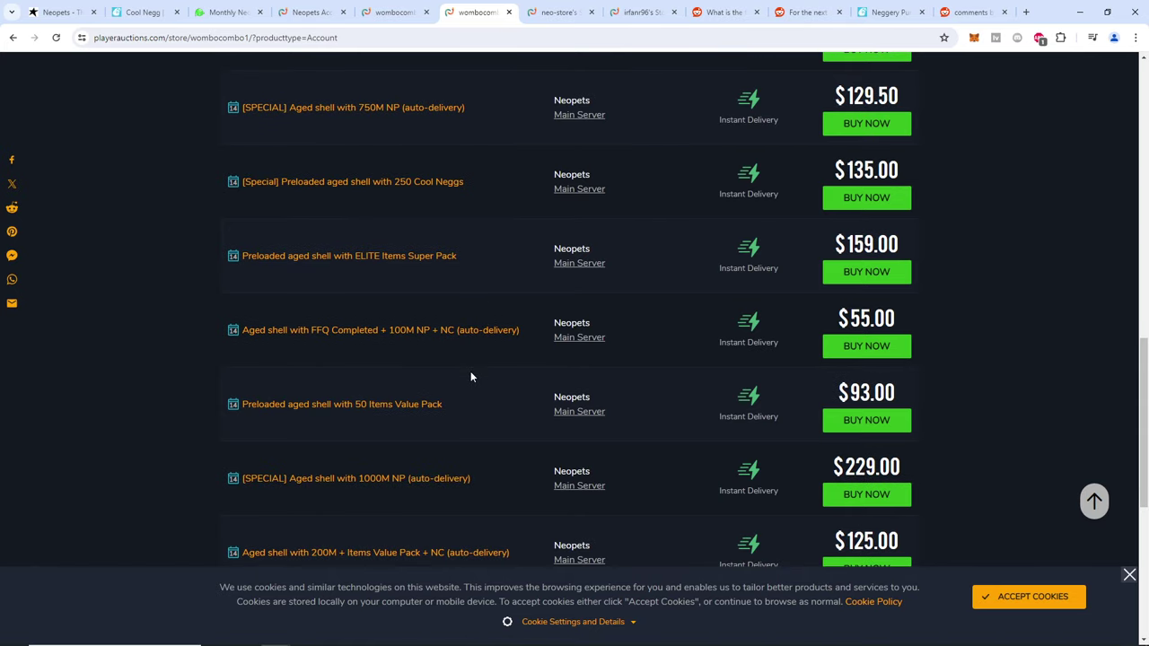
{"action": "scroll", "coordinate": [472, 377], "scroll_direction": "down", "scroll_amount": 1}
{"action": "left_click_drag", "start_coordinate": [477, 344], "coordinate": [390, 347]}
{"action": "scroll", "coordinate": [485, 389], "scroll_direction": "down", "scroll_amount": 1}
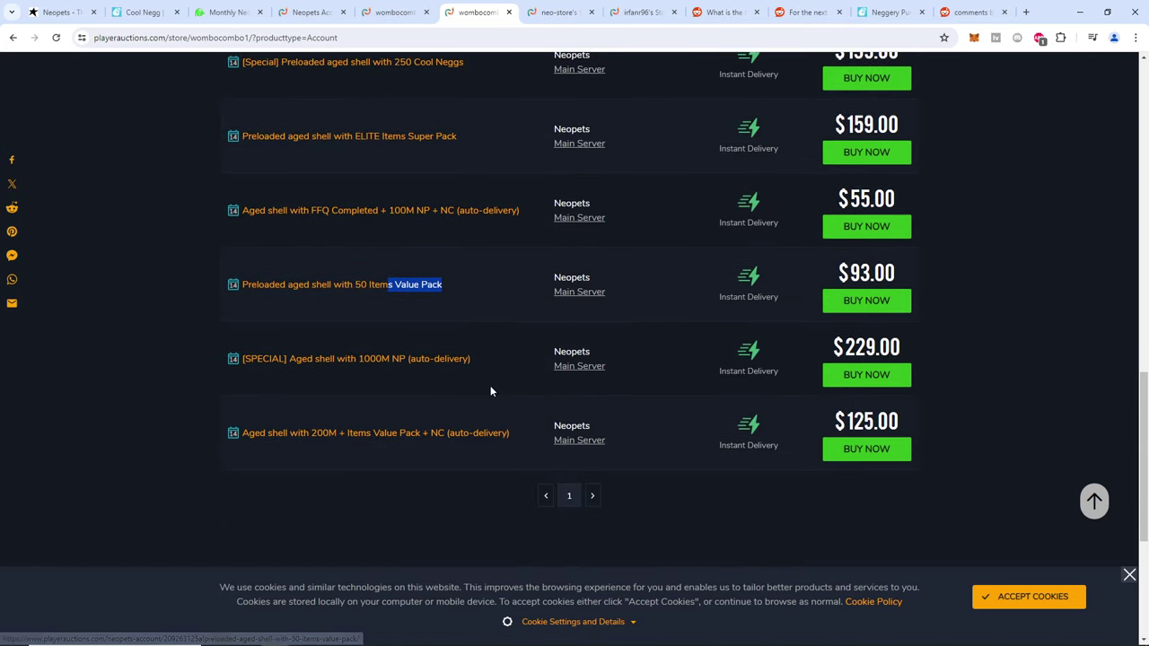
{"action": "scroll", "coordinate": [479, 359], "scroll_direction": "up", "scroll_amount": 5}
{"action": "scroll", "coordinate": [480, 359], "scroll_direction": "up", "scroll_amount": 5}
{"action": "scroll", "coordinate": [472, 351], "scroll_direction": "up", "scroll_amount": 2}
{"action": "scroll", "coordinate": [471, 351], "scroll_direction": "down", "scroll_amount": 2}
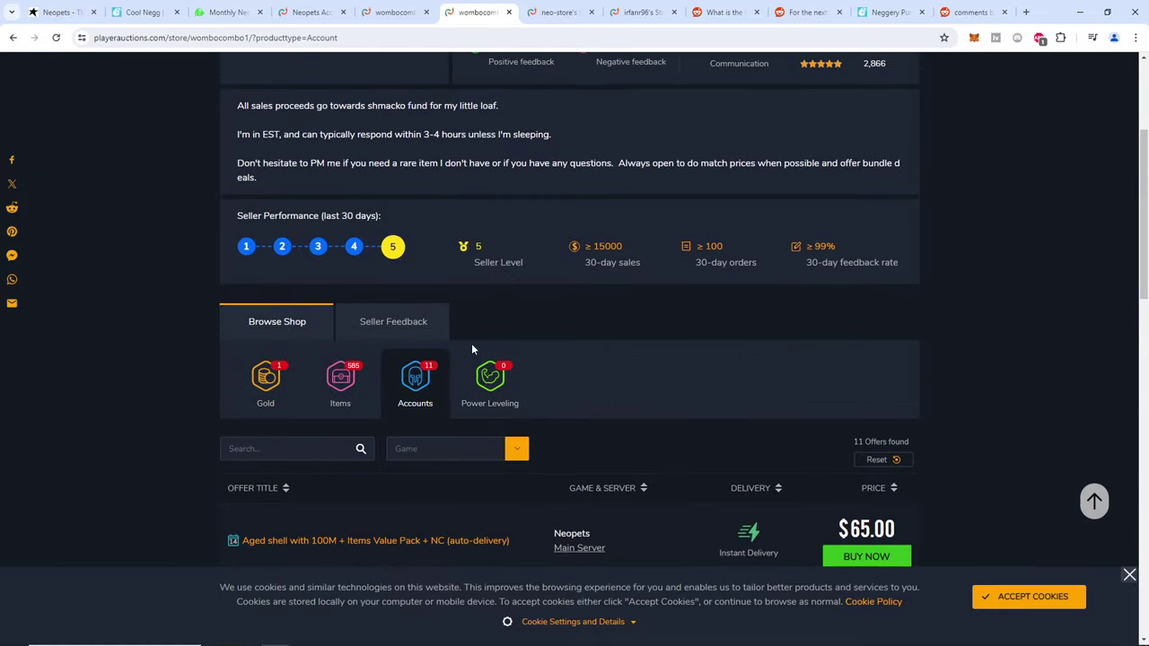
{"action": "scroll", "coordinate": [545, 282], "scroll_direction": "up", "scroll_amount": 4}
{"action": "scroll", "coordinate": [543, 356], "scroll_direction": "down", "scroll_amount": 1}
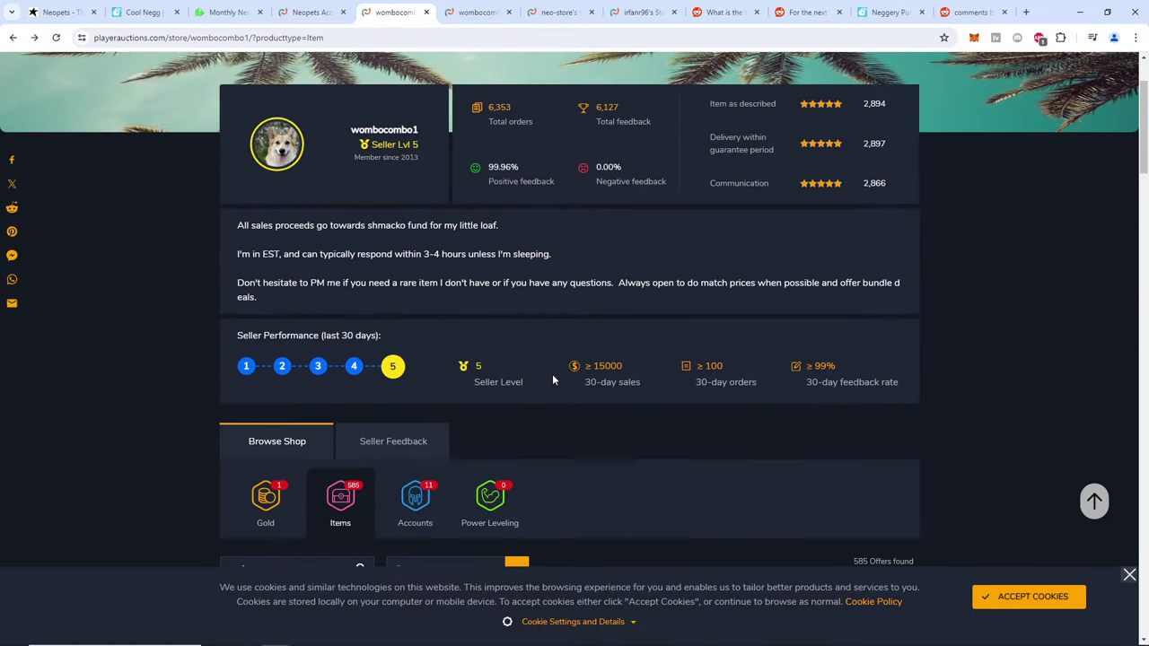
View the empty Neopets Power leveling category, then go back to the 25 account offers
{"action": "left_click", "coordinate": [312, 11]}
{"action": "scroll", "coordinate": [539, 395], "scroll_direction": "down", "scroll_amount": 1}
{"action": "scroll", "coordinate": [433, 430], "scroll_direction": "up", "scroll_amount": 4}
{"action": "scroll", "coordinate": [433, 430], "scroll_direction": "up", "scroll_amount": 4}
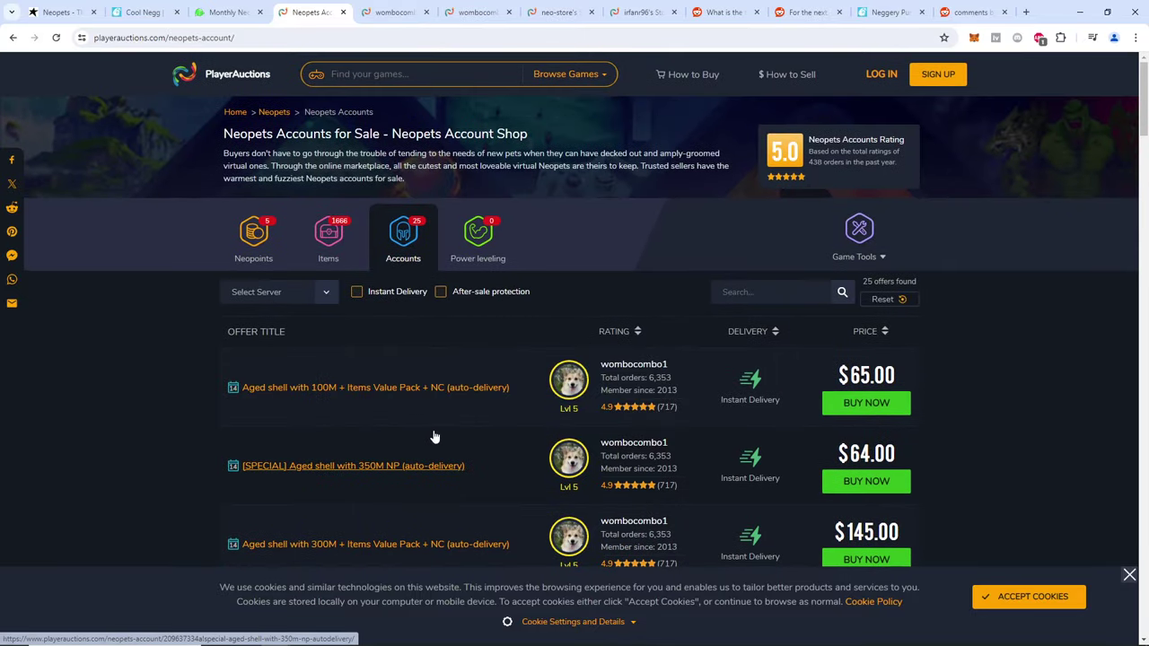
{"action": "left_click", "coordinate": [480, 250]}
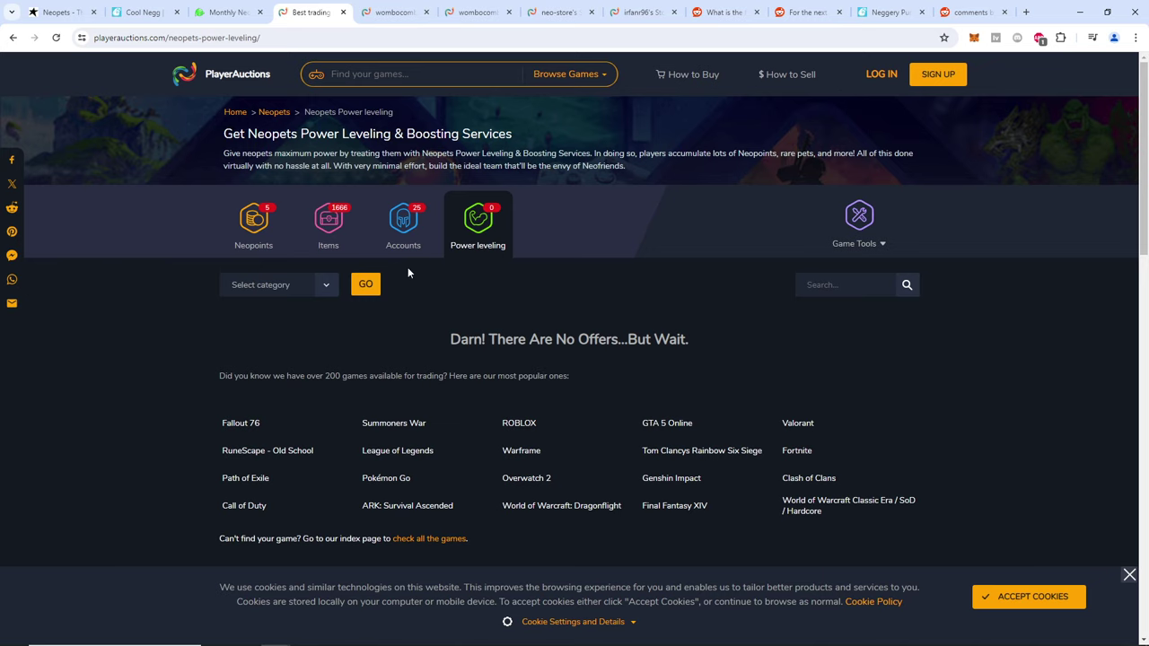
{"action": "left_click", "coordinate": [408, 236]}
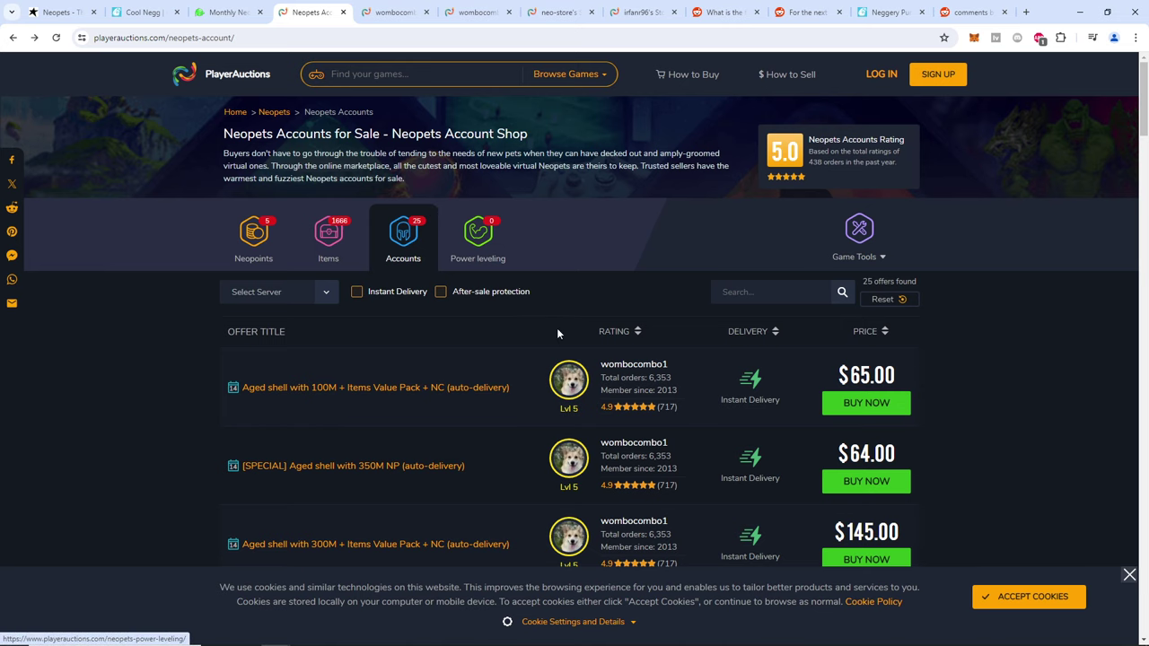
{"action": "scroll", "coordinate": [559, 329], "scroll_direction": "down", "scroll_amount": 1}
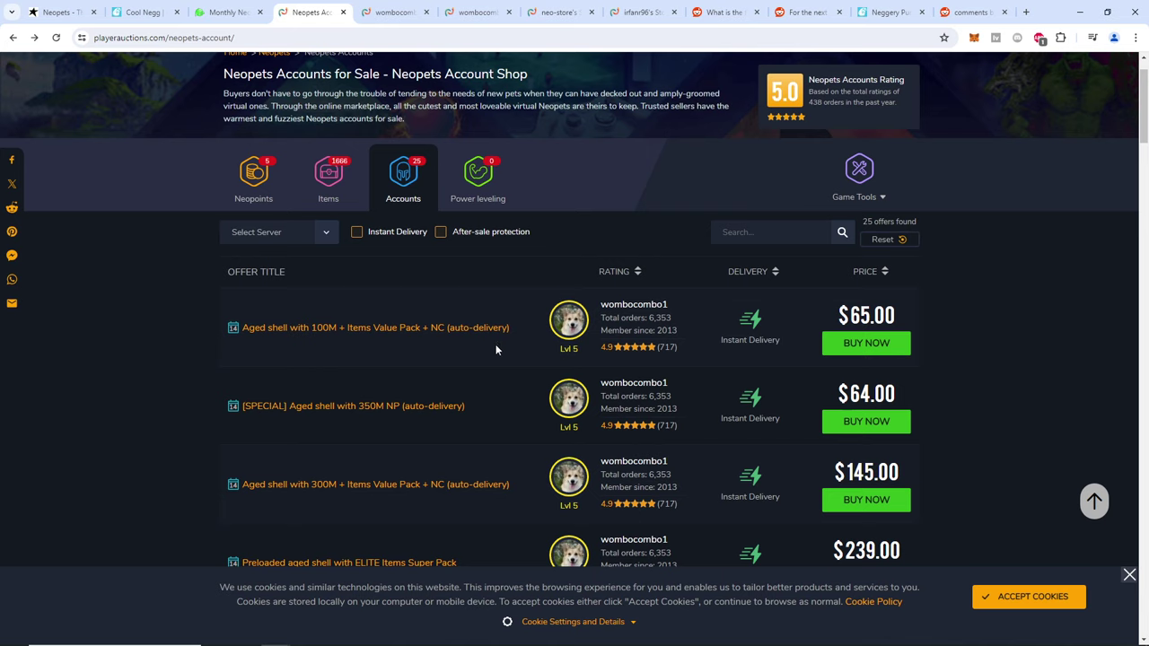
{"action": "mouse_move", "coordinate": [569, 319]}
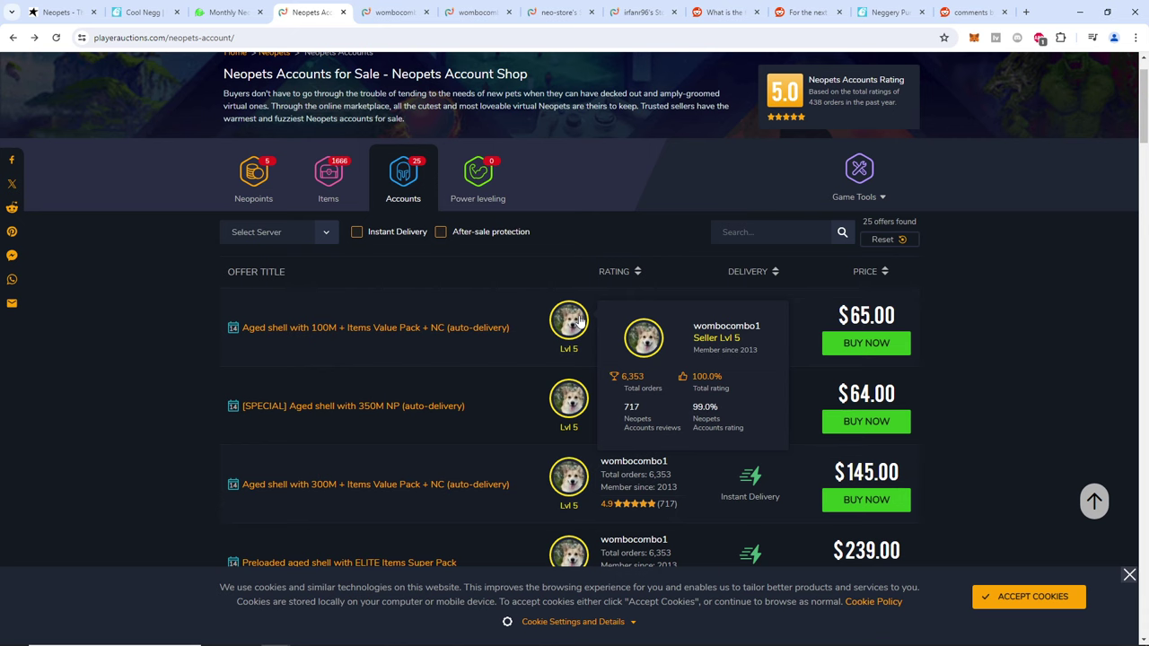
{"action": "scroll", "coordinate": [391, 297], "scroll_direction": "up", "scroll_amount": 1}
{"action": "scroll", "coordinate": [391, 305], "scroll_direction": "down", "scroll_amount": 2}
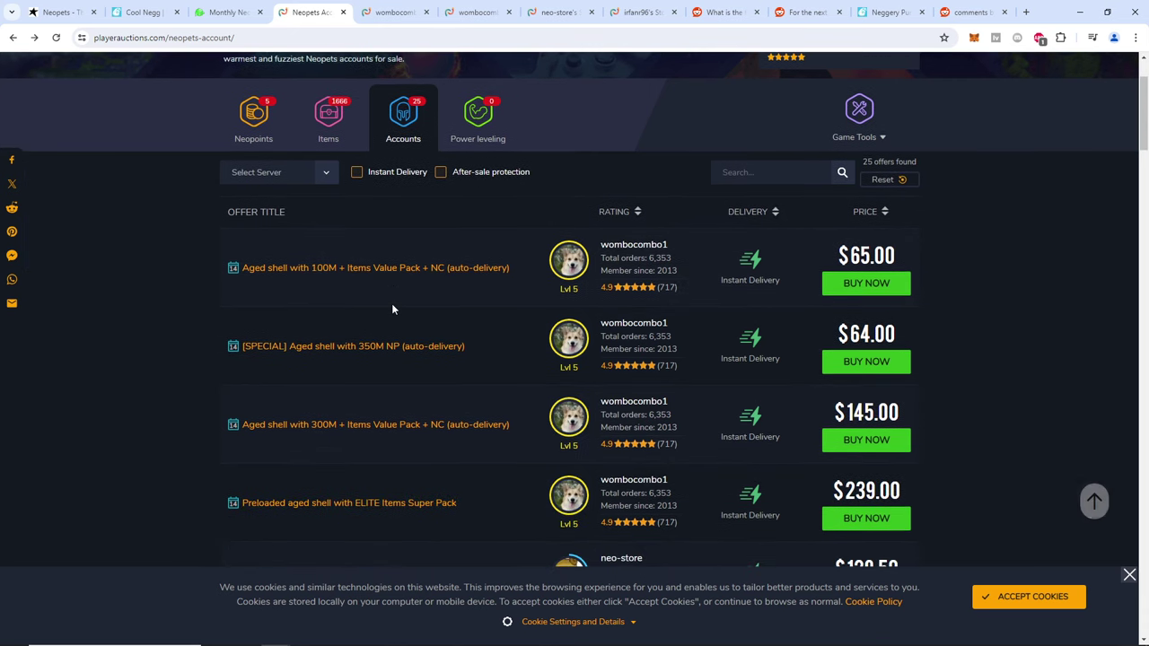
{"action": "scroll", "coordinate": [372, 320], "scroll_direction": "up", "scroll_amount": 2}
{"action": "scroll", "coordinate": [384, 326], "scroll_direction": "down", "scroll_amount": 2}
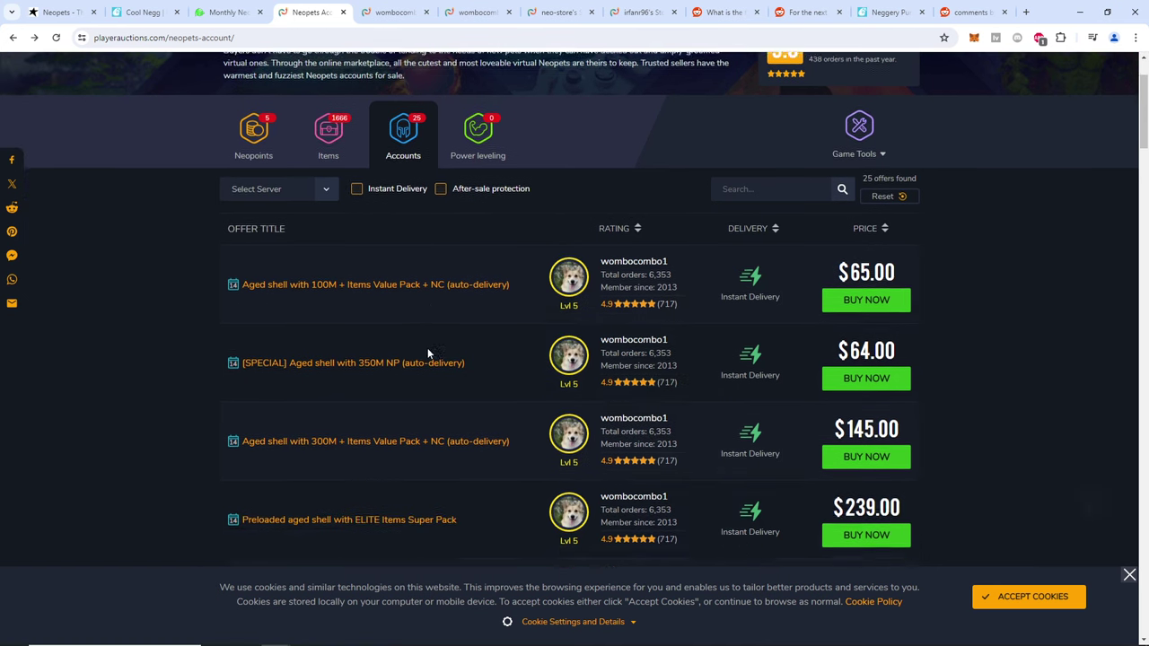
{"action": "scroll", "coordinate": [429, 355], "scroll_direction": "down", "scroll_amount": 1}
{"action": "scroll", "coordinate": [495, 365], "scroll_direction": "down", "scroll_amount": 1}
{"action": "scroll", "coordinate": [496, 364], "scroll_direction": "down", "scroll_amount": 2}
{"action": "scroll", "coordinate": [475, 377], "scroll_direction": "down", "scroll_amount": 2}
{"action": "scroll", "coordinate": [467, 388], "scroll_direction": "up", "scroll_amount": 3}
{"action": "scroll", "coordinate": [454, 395], "scroll_direction": "up", "scroll_amount": 4}
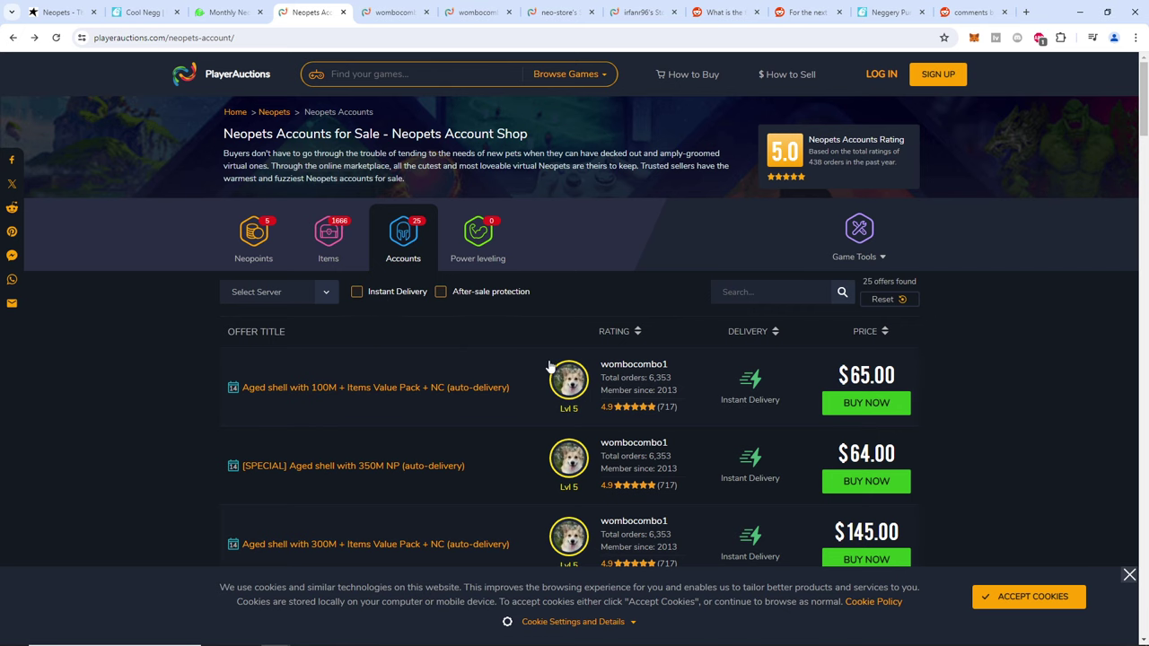
{"action": "scroll", "coordinate": [808, 395], "scroll_direction": "down", "scroll_amount": 1}
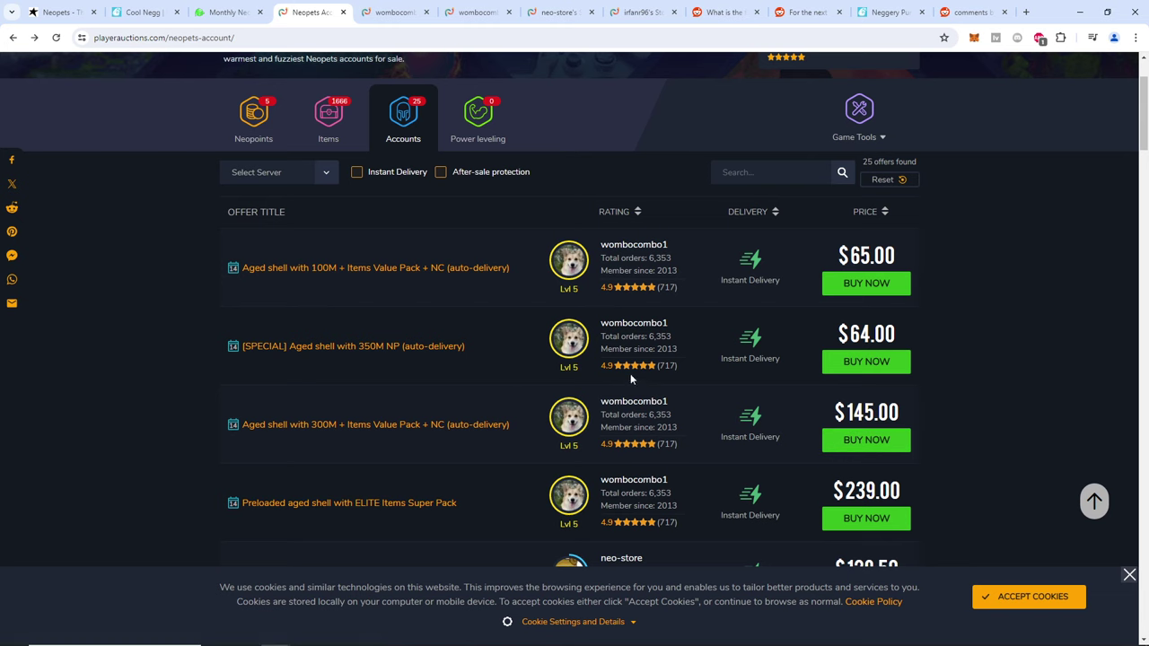
{"action": "scroll", "coordinate": [700, 386], "scroll_direction": "down", "scroll_amount": 2}
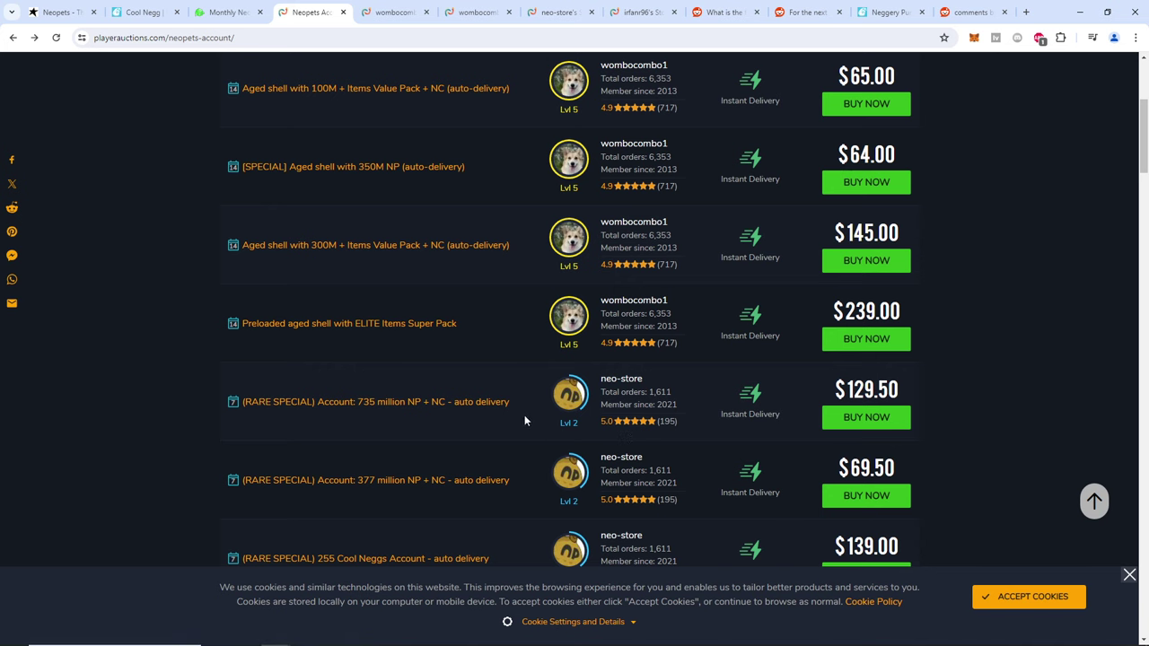
{"action": "scroll", "coordinate": [527, 435], "scroll_direction": "up", "scroll_amount": 1}
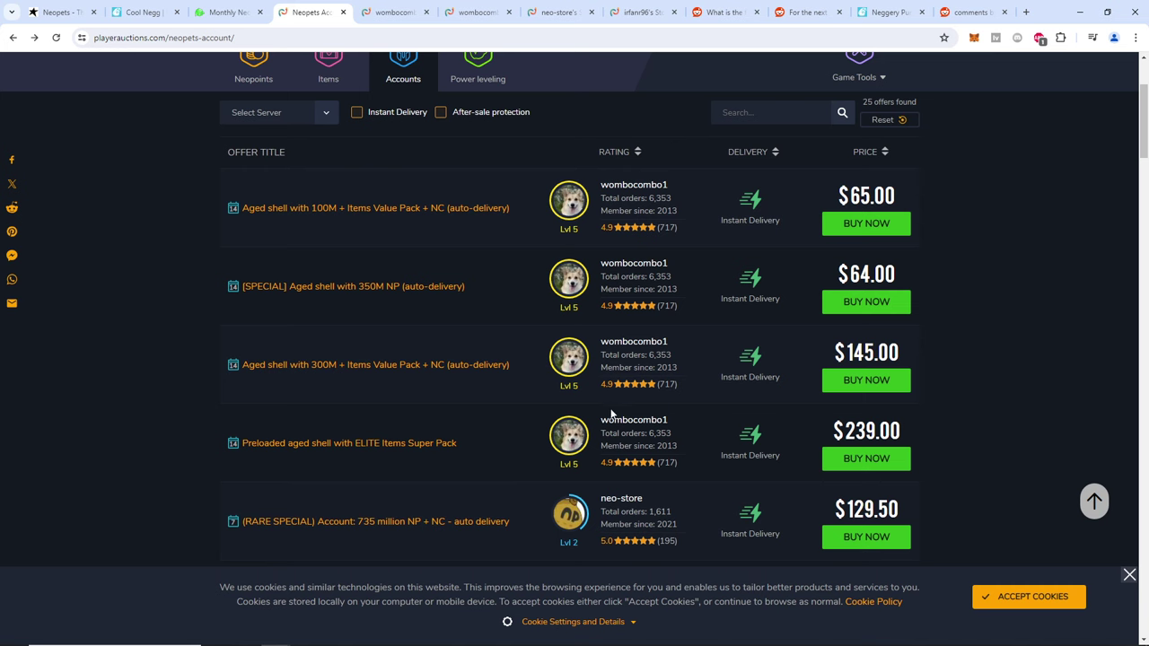
{"action": "scroll", "coordinate": [635, 400], "scroll_direction": "down", "scroll_amount": 1}
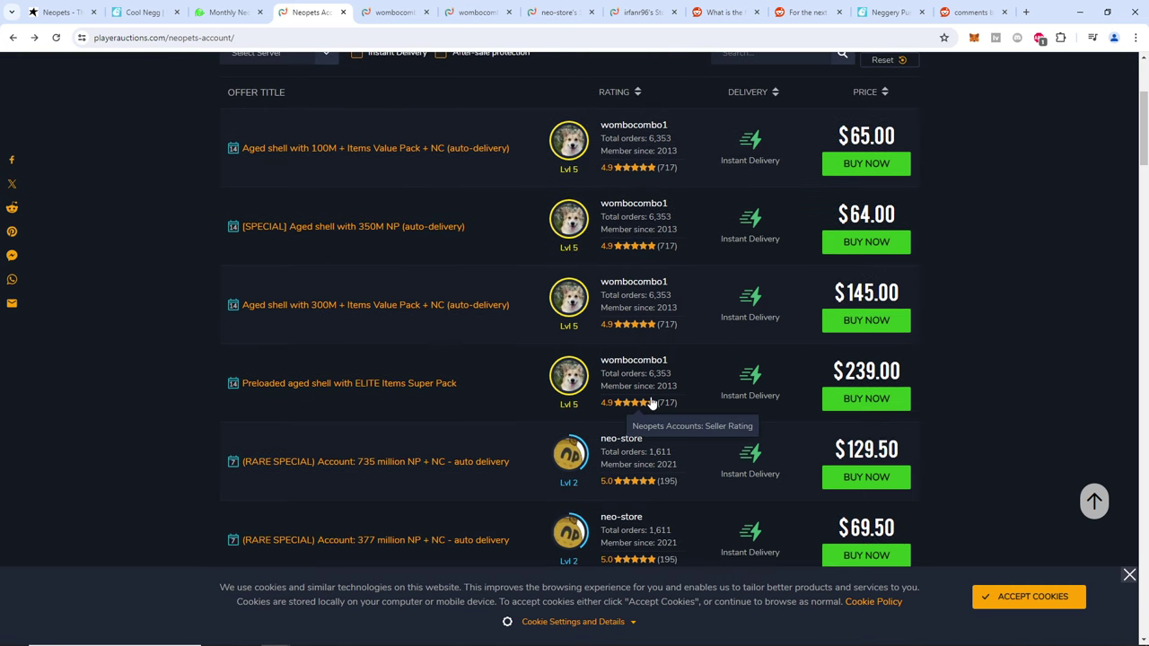
{"action": "scroll", "coordinate": [695, 377], "scroll_direction": "up", "scroll_amount": 1}
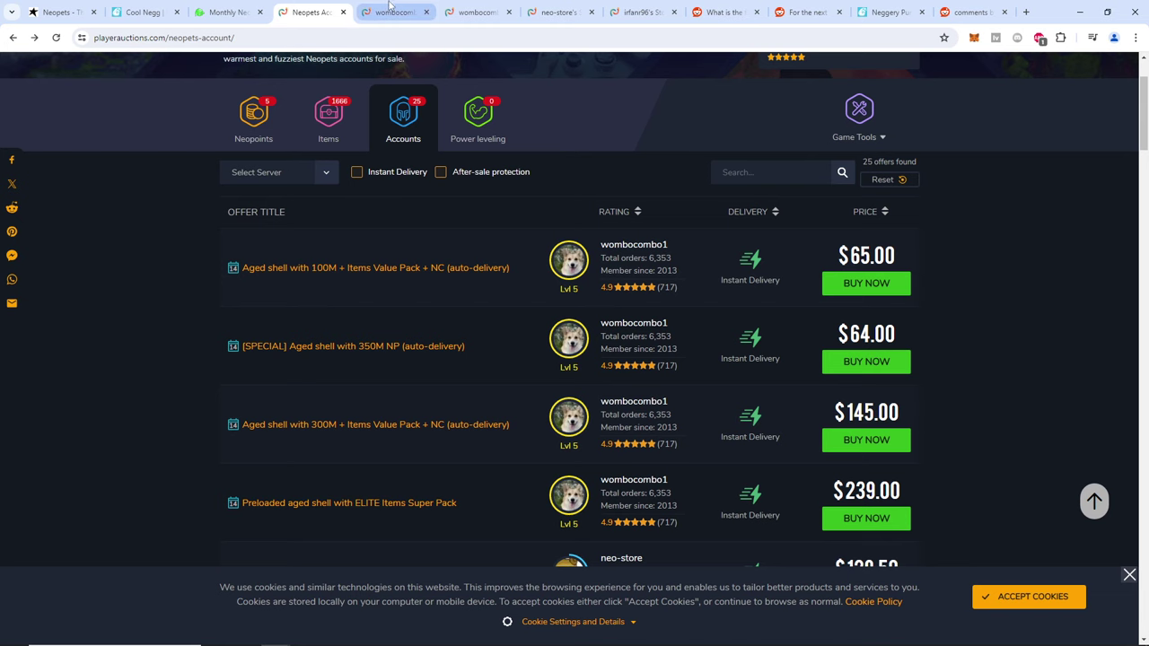
{"action": "scroll", "coordinate": [701, 412], "scroll_direction": "down", "scroll_amount": 2}
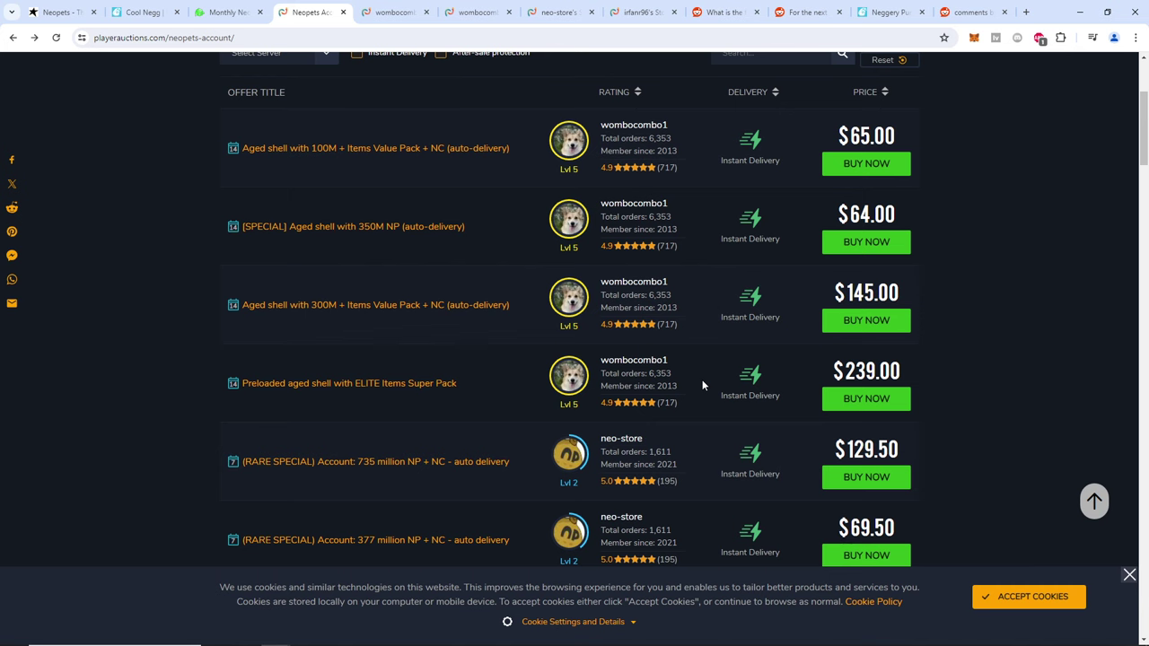
{"action": "scroll", "coordinate": [702, 378], "scroll_direction": "up", "scroll_amount": 1}
{"action": "scroll", "coordinate": [702, 379], "scroll_direction": "up", "scroll_amount": 2}
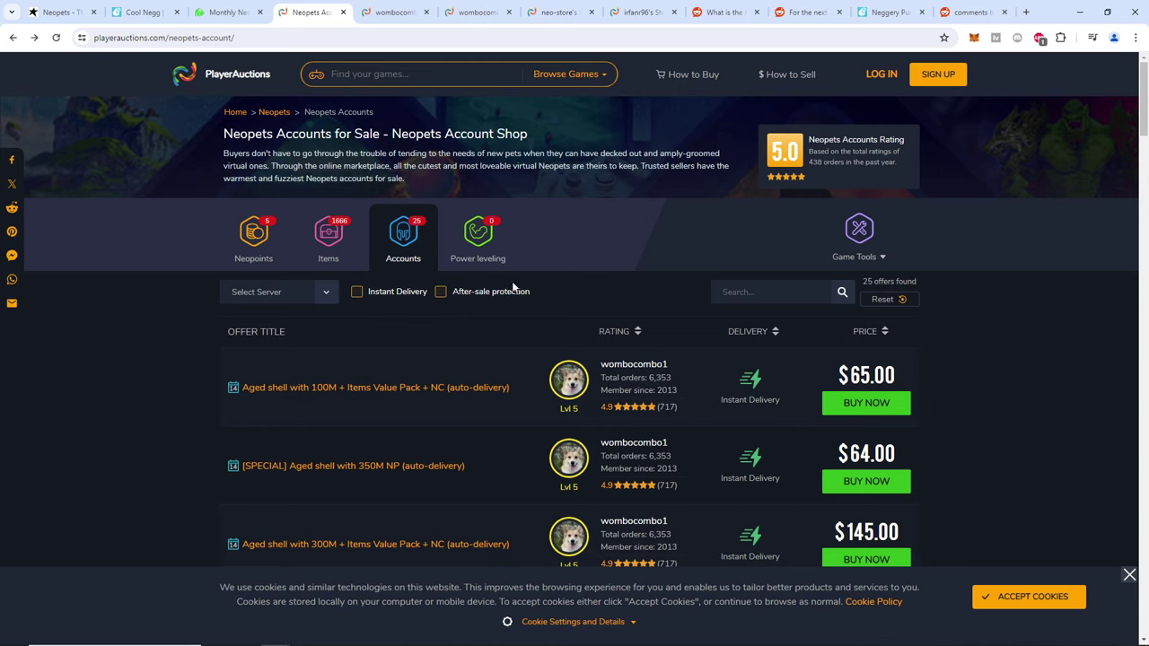
{"action": "scroll", "coordinate": [867, 399], "scroll_direction": "down", "scroll_amount": 2}
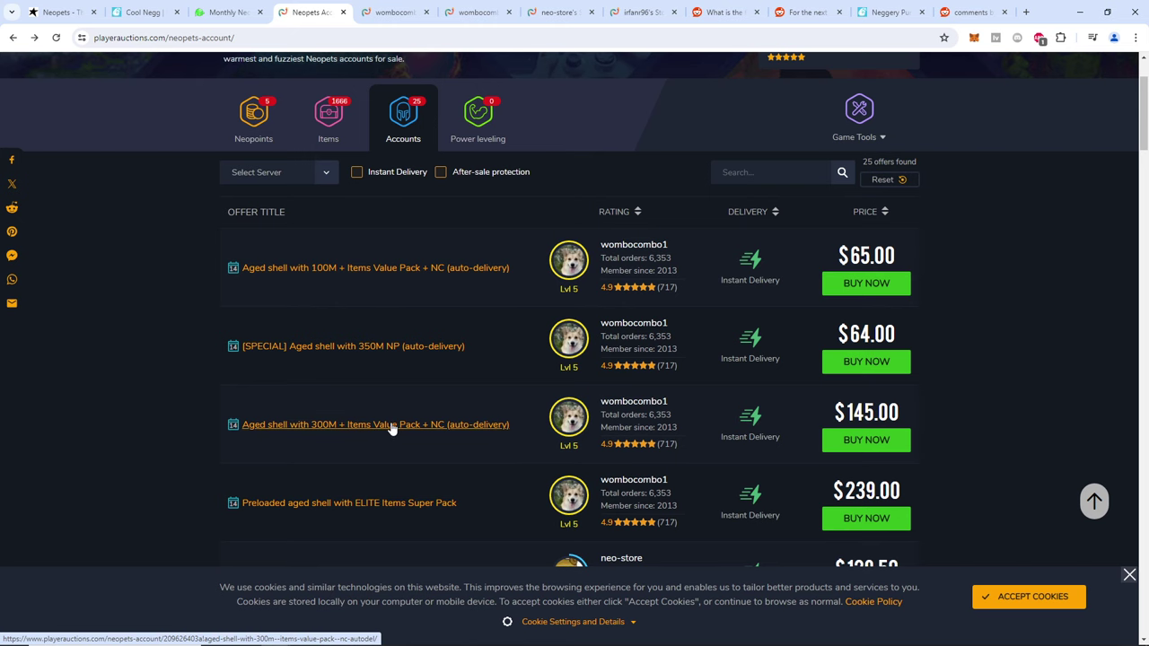
{"action": "scroll", "coordinate": [391, 422], "scroll_direction": "up", "scroll_amount": 2}
{"action": "scroll", "coordinate": [389, 420], "scroll_direction": "down", "scroll_amount": 1}
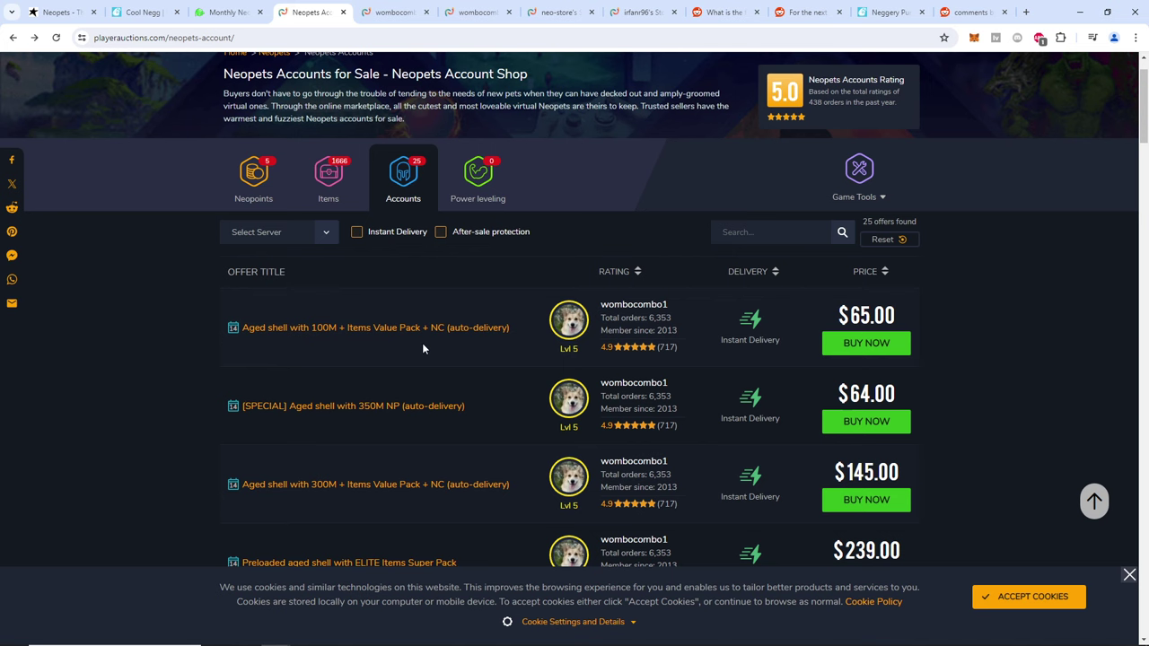
Return to the Cool Negg Auction Genie results (554,000–4,800,000 NP) and hover the Shops menu
{"action": "left_click", "coordinate": [58, 11]}
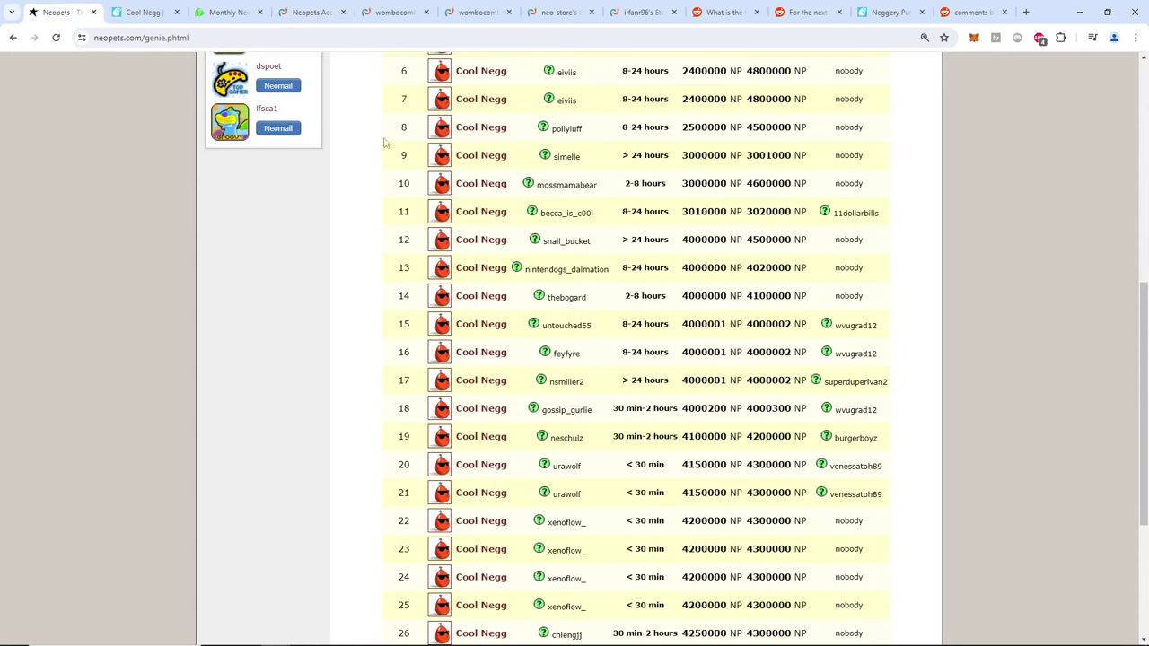
{"action": "scroll", "coordinate": [928, 449], "scroll_direction": "up", "scroll_amount": 5}
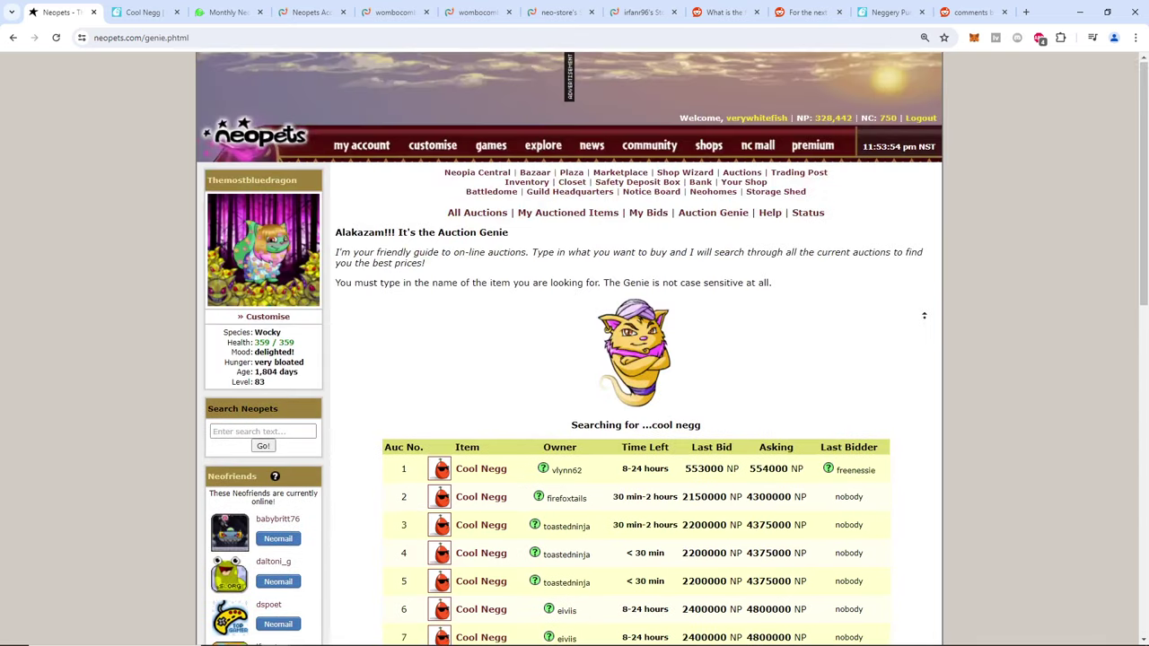
{"action": "mouse_move", "coordinate": [713, 191]}
{"action": "left_click", "coordinate": [716, 205]}
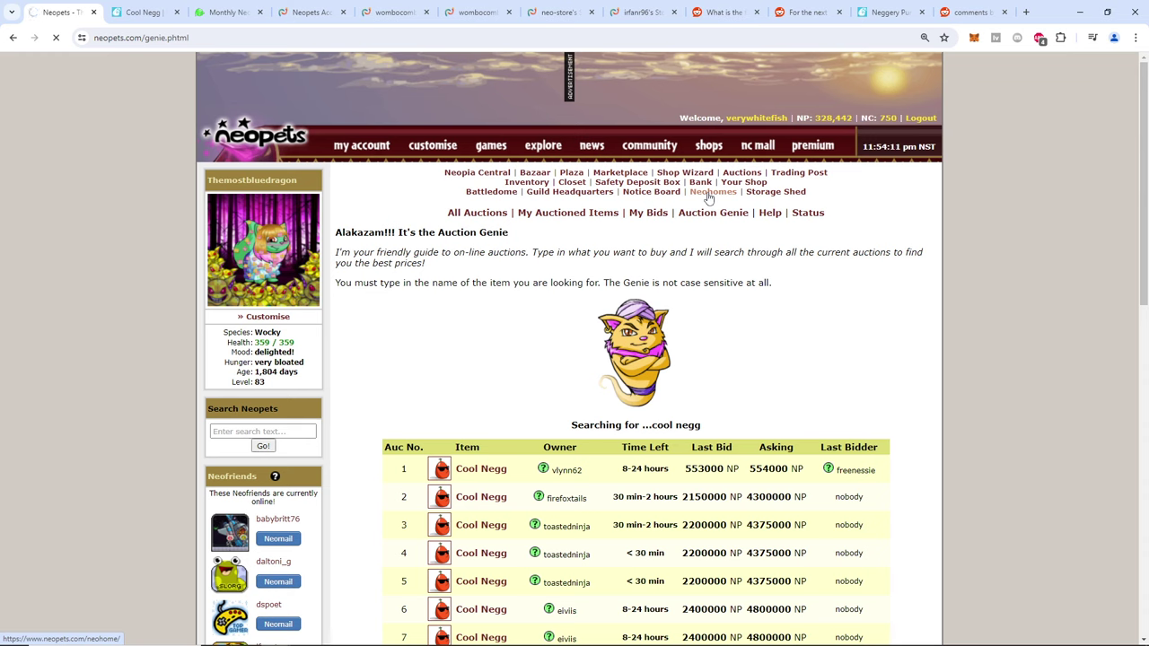
Check wombocombo1's $20 Neopoints offer and 99.96% feedback, then show its 585 item offers
{"action": "left_click", "coordinate": [364, 10]}
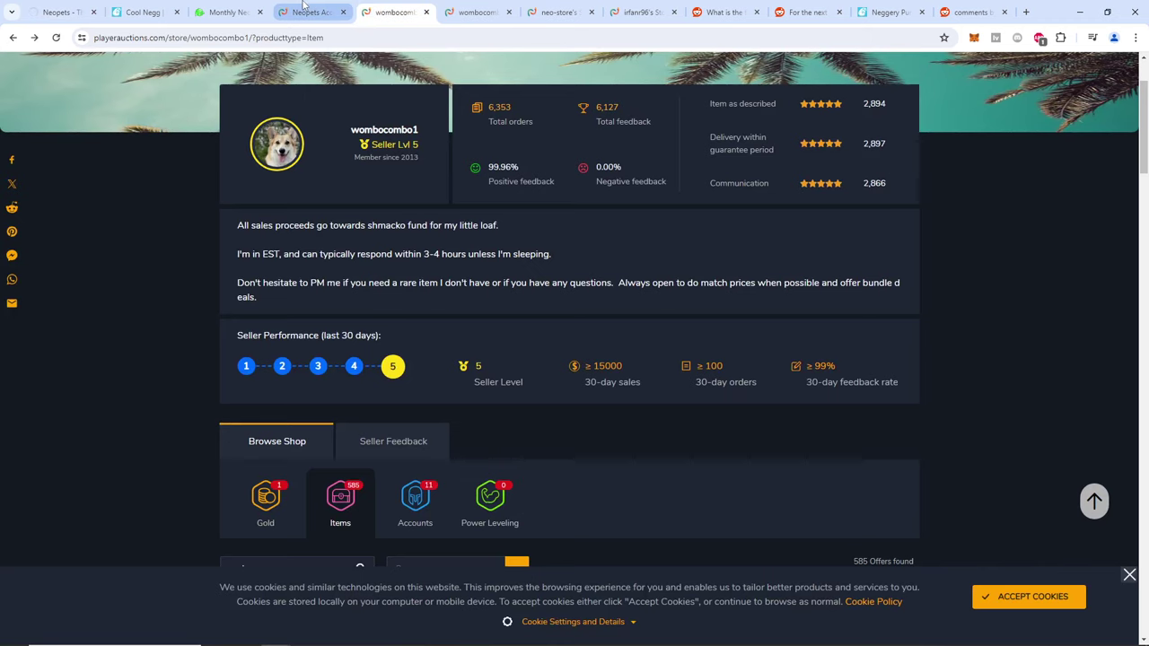
{"action": "scroll", "coordinate": [484, 359], "scroll_direction": "down", "scroll_amount": 2}
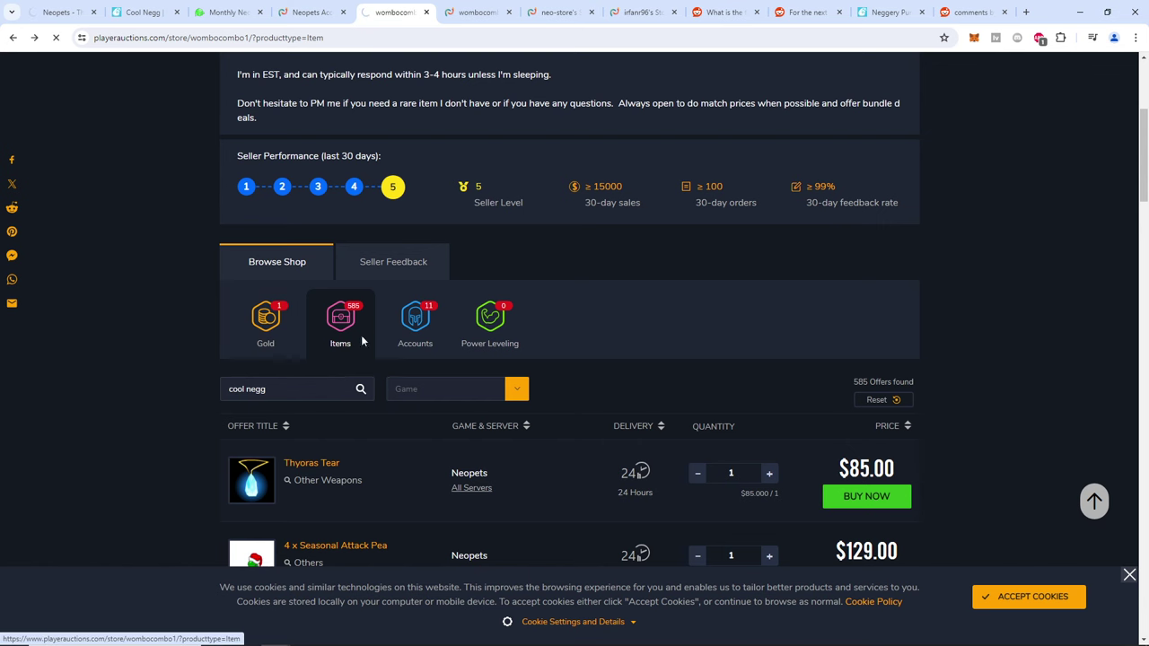
{"action": "left_click", "coordinate": [268, 324]}
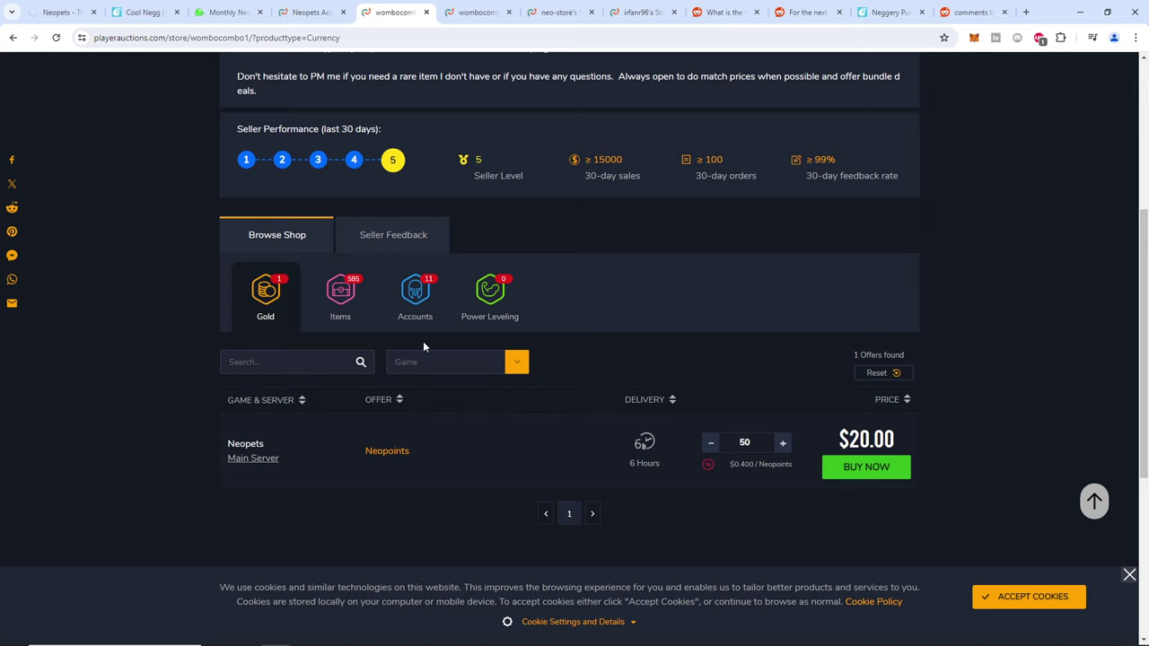
{"action": "scroll", "coordinate": [546, 400], "scroll_direction": "up", "scroll_amount": 1}
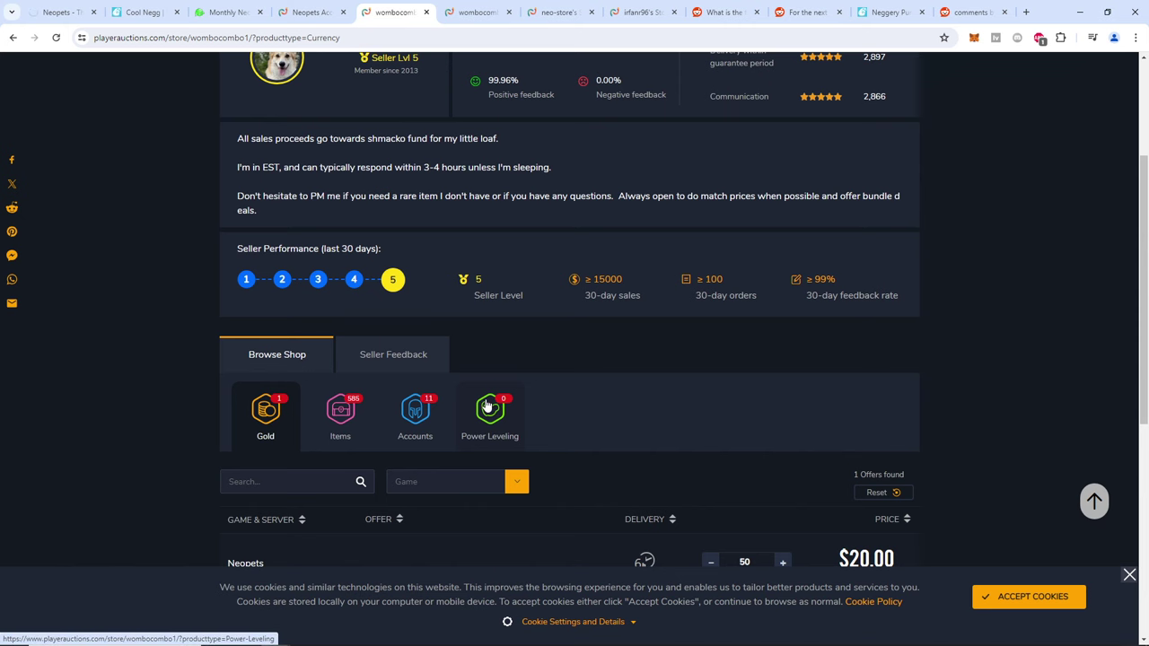
{"action": "scroll", "coordinate": [485, 404], "scroll_direction": "up", "scroll_amount": 2}
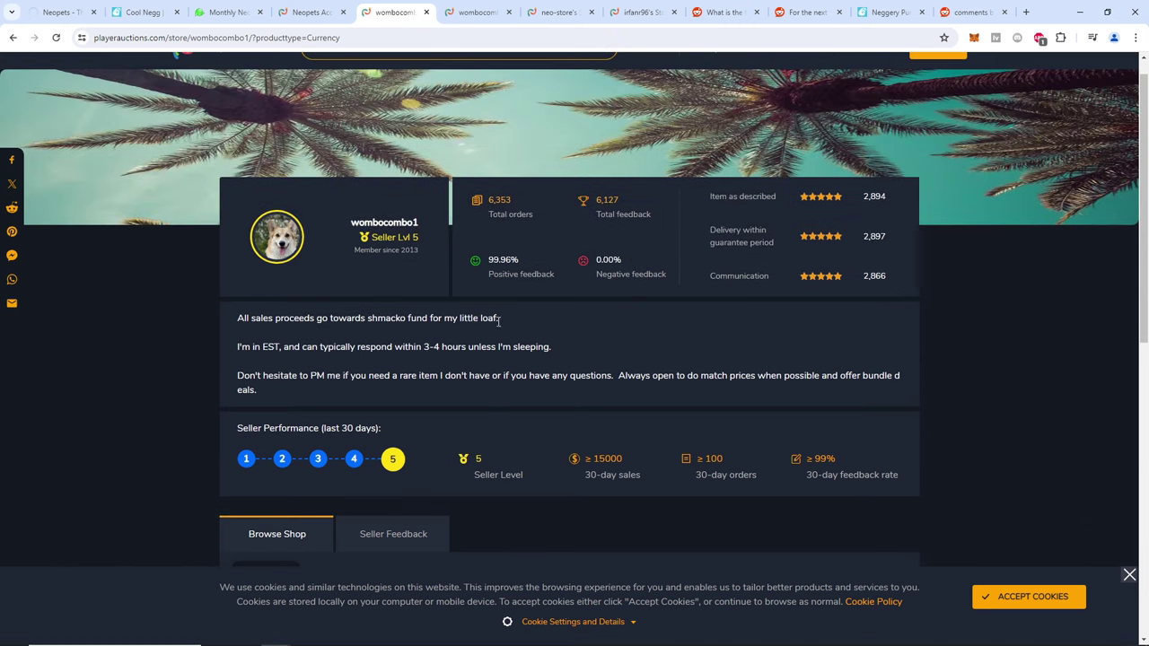
{"action": "left_click_drag", "start_coordinate": [499, 319], "coordinate": [299, 325]}
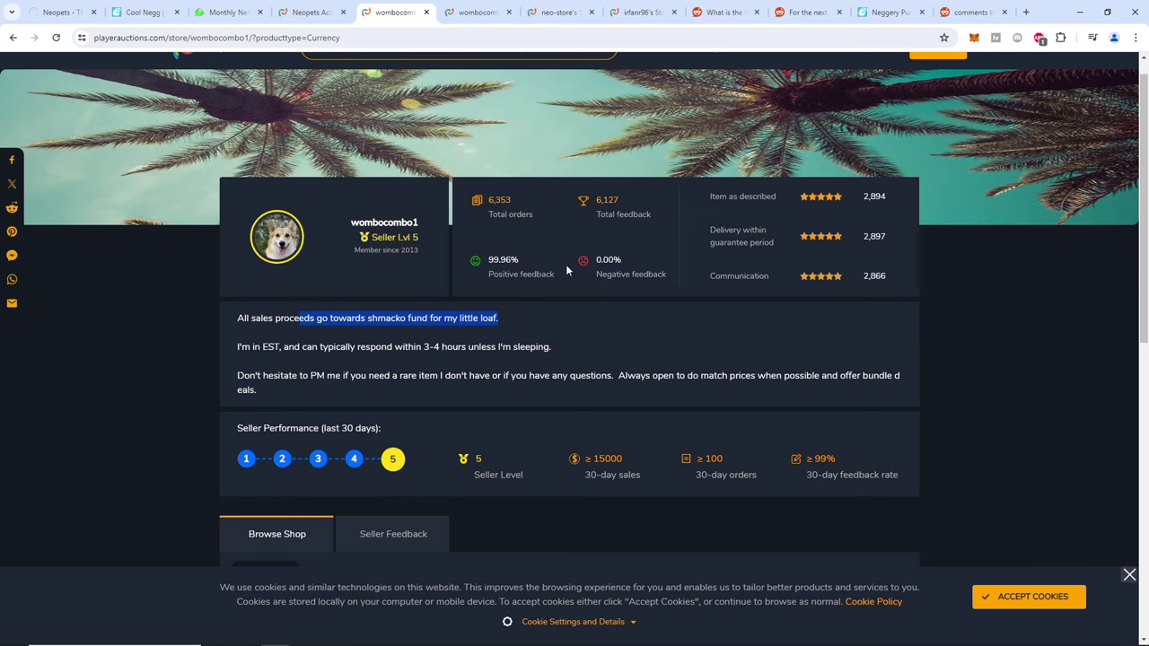
{"action": "left_click_drag", "start_coordinate": [521, 262], "coordinate": [486, 266]}
{"action": "scroll", "coordinate": [486, 266], "scroll_direction": "down", "scroll_amount": 2}
{"action": "scroll", "coordinate": [489, 303], "scroll_direction": "up", "scroll_amount": 2}
{"action": "left_click", "coordinate": [520, 285]}
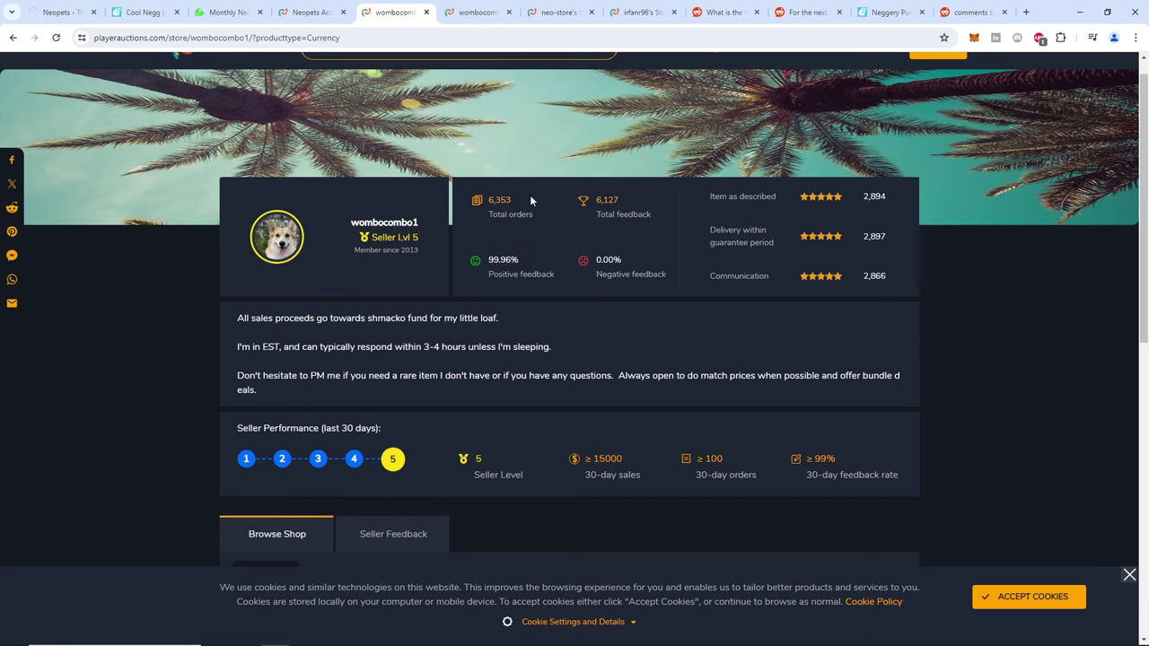
{"action": "scroll", "coordinate": [519, 233], "scroll_direction": "down", "scroll_amount": 3}
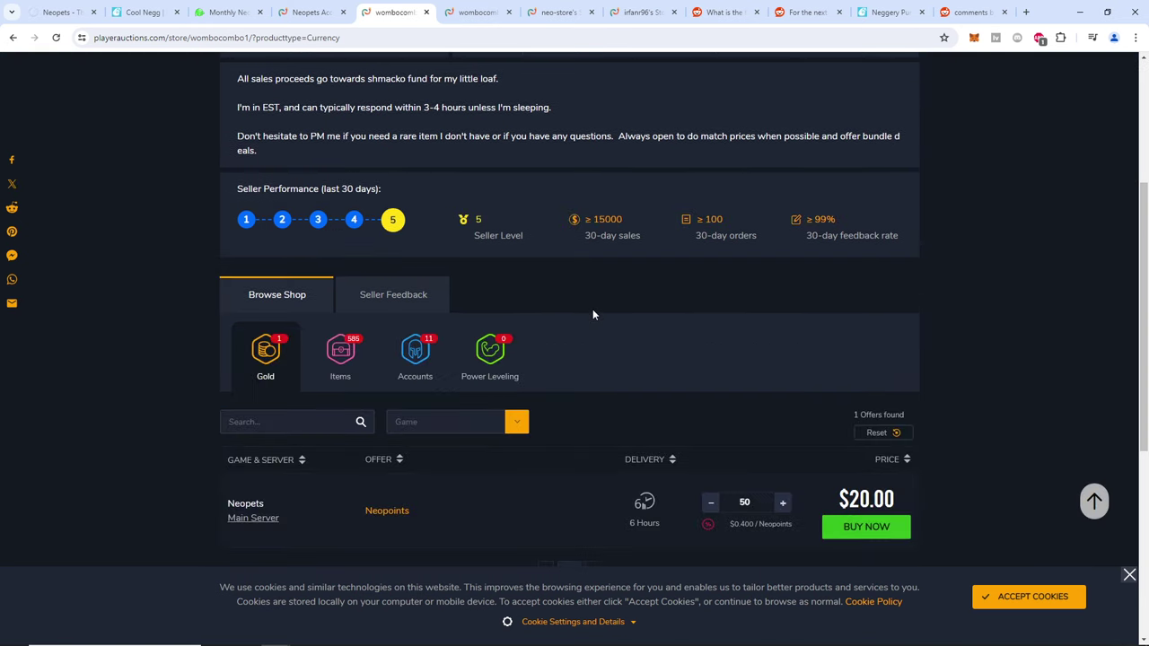
{"action": "scroll", "coordinate": [592, 309], "scroll_direction": "up", "scroll_amount": 2}
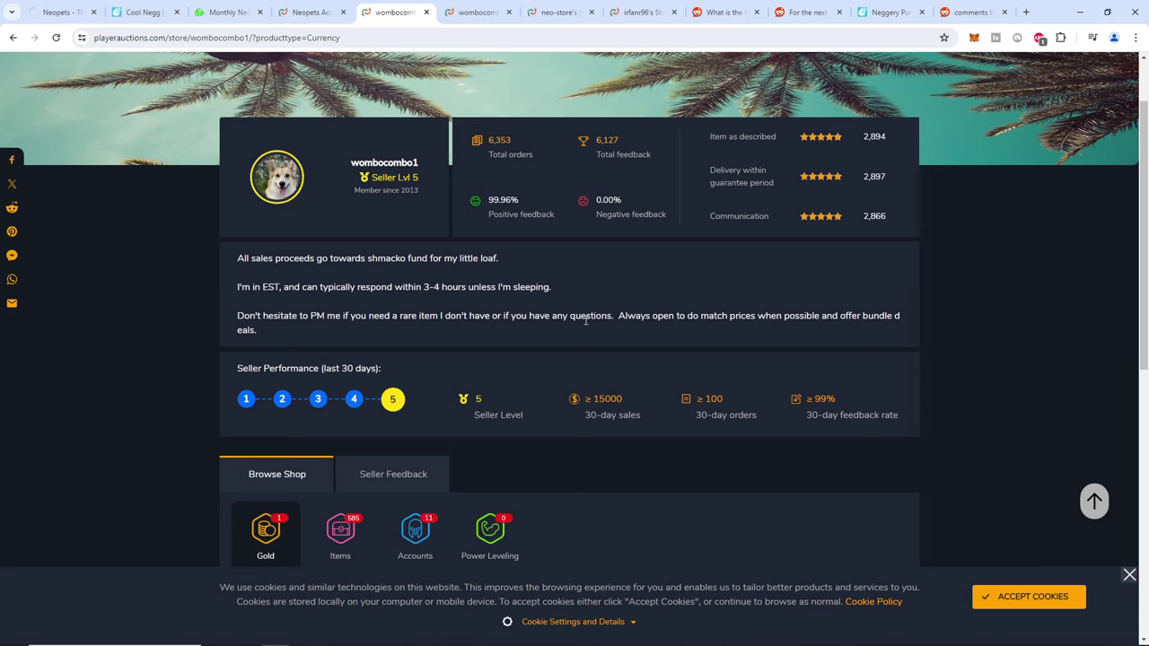
{"action": "scroll", "coordinate": [612, 328], "scroll_direction": "down", "scroll_amount": 2}
{"action": "scroll", "coordinate": [793, 275], "scroll_direction": "up", "scroll_amount": 2}
{"action": "scroll", "coordinate": [479, 227], "scroll_direction": "down", "scroll_amount": 5}
{"action": "scroll", "coordinate": [484, 297], "scroll_direction": "up", "scroll_amount": 1}
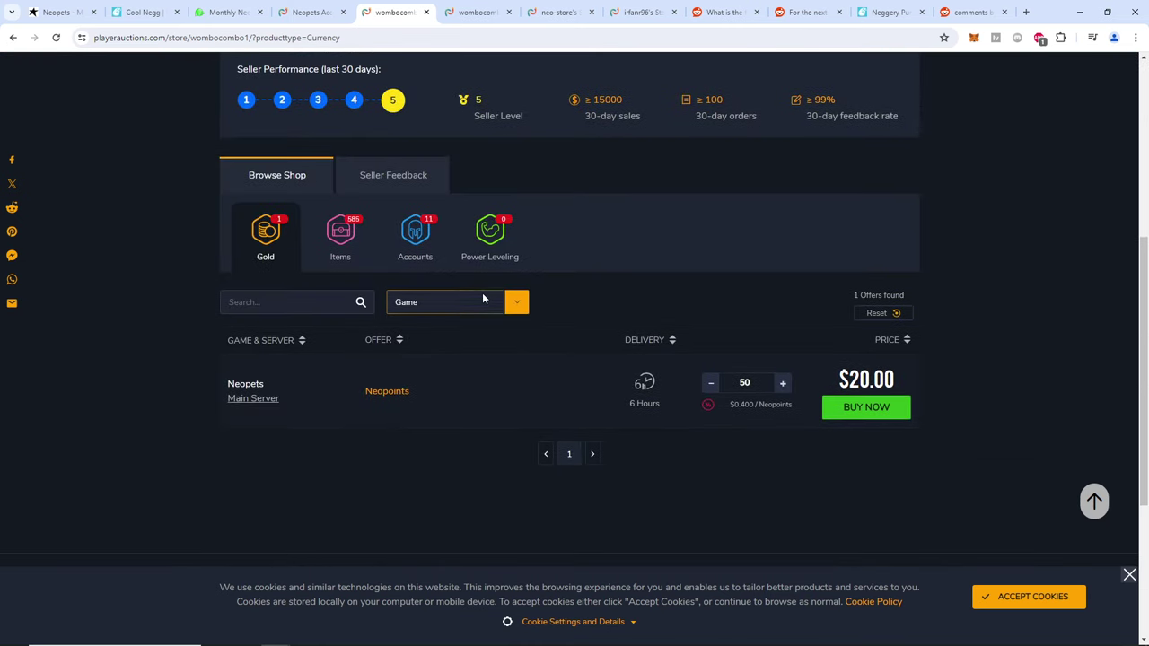
{"action": "left_click", "coordinate": [415, 231]}
{"action": "left_click", "coordinate": [352, 267]}
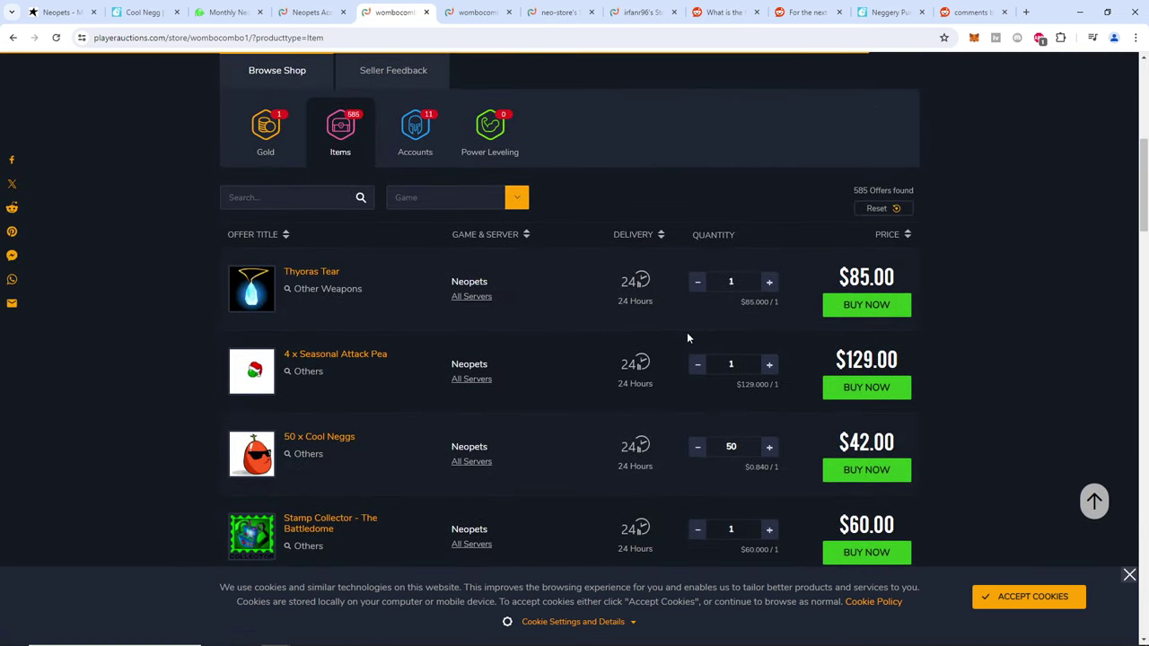
{"action": "scroll", "coordinate": [689, 327], "scroll_direction": "down", "scroll_amount": 3}
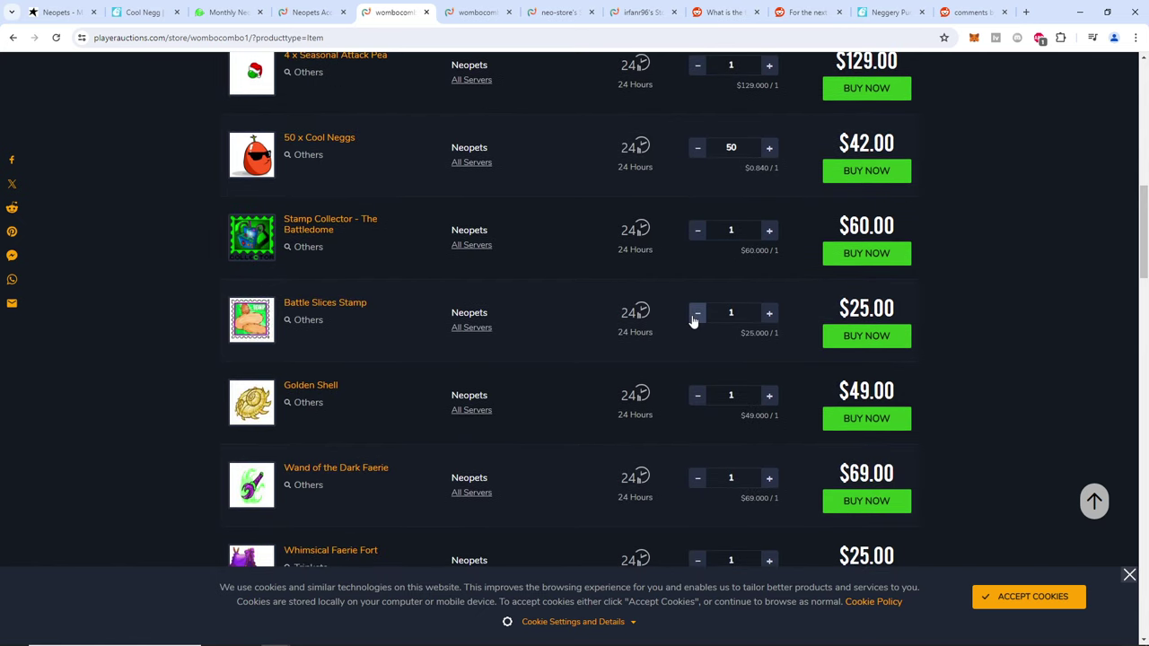
{"action": "scroll", "coordinate": [685, 317], "scroll_direction": "down", "scroll_amount": 3}
{"action": "scroll", "coordinate": [678, 317], "scroll_direction": "up", "scroll_amount": 1}
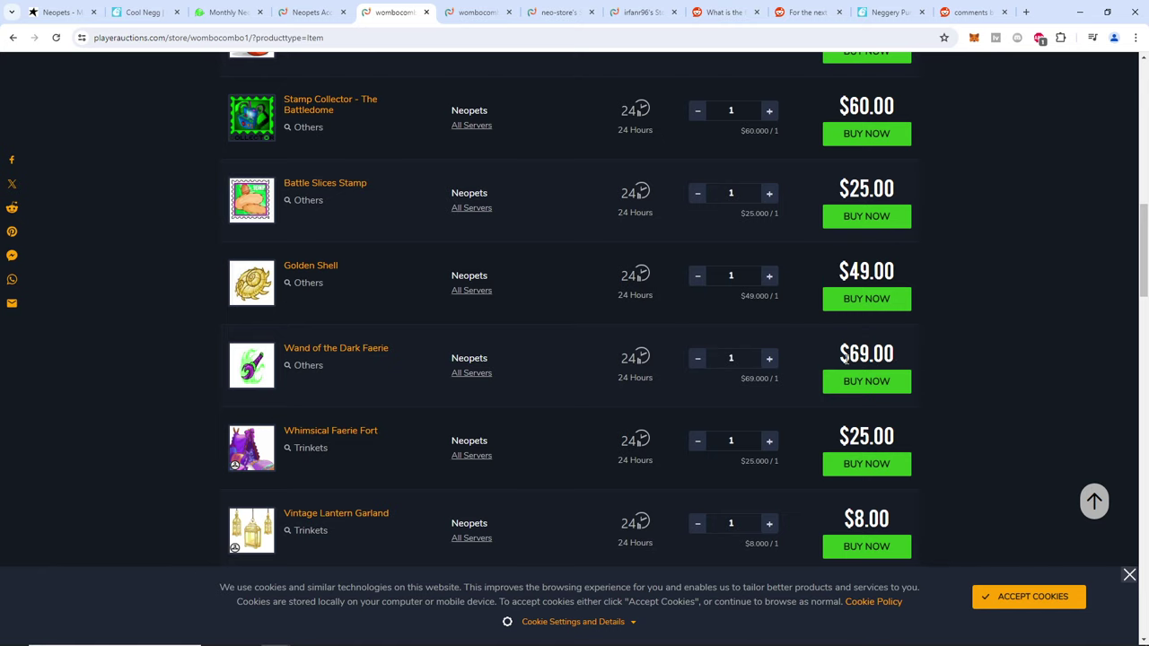
{"action": "scroll", "coordinate": [763, 367], "scroll_direction": "up", "scroll_amount": 2}
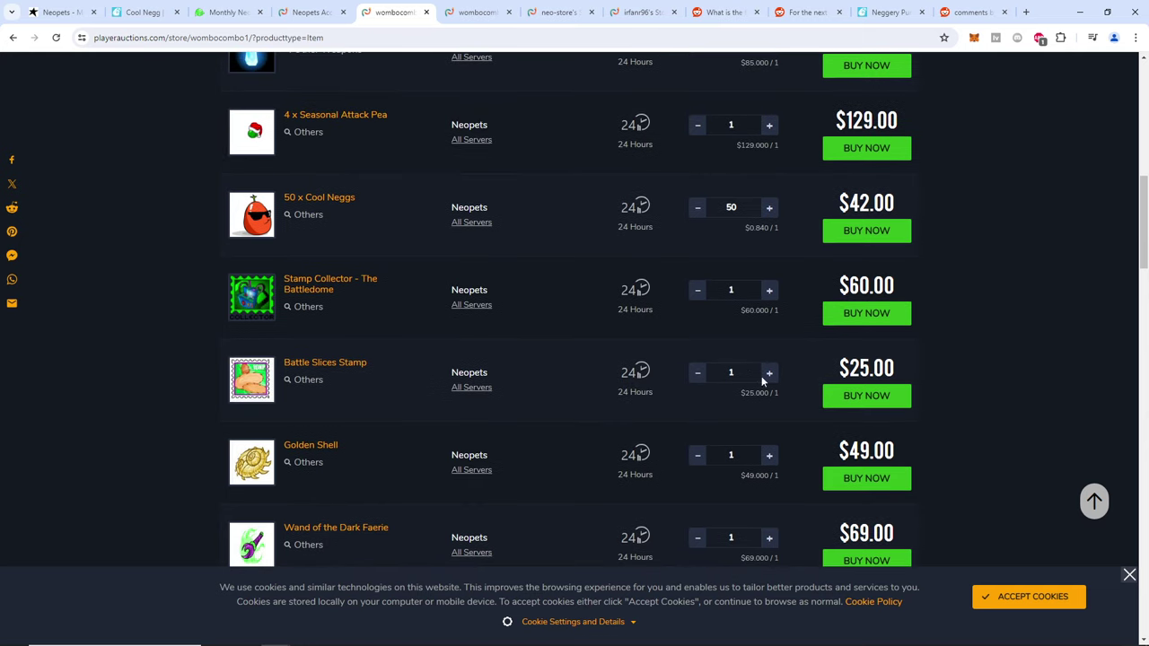
{"action": "scroll", "coordinate": [461, 321], "scroll_direction": "up", "scroll_amount": 2}
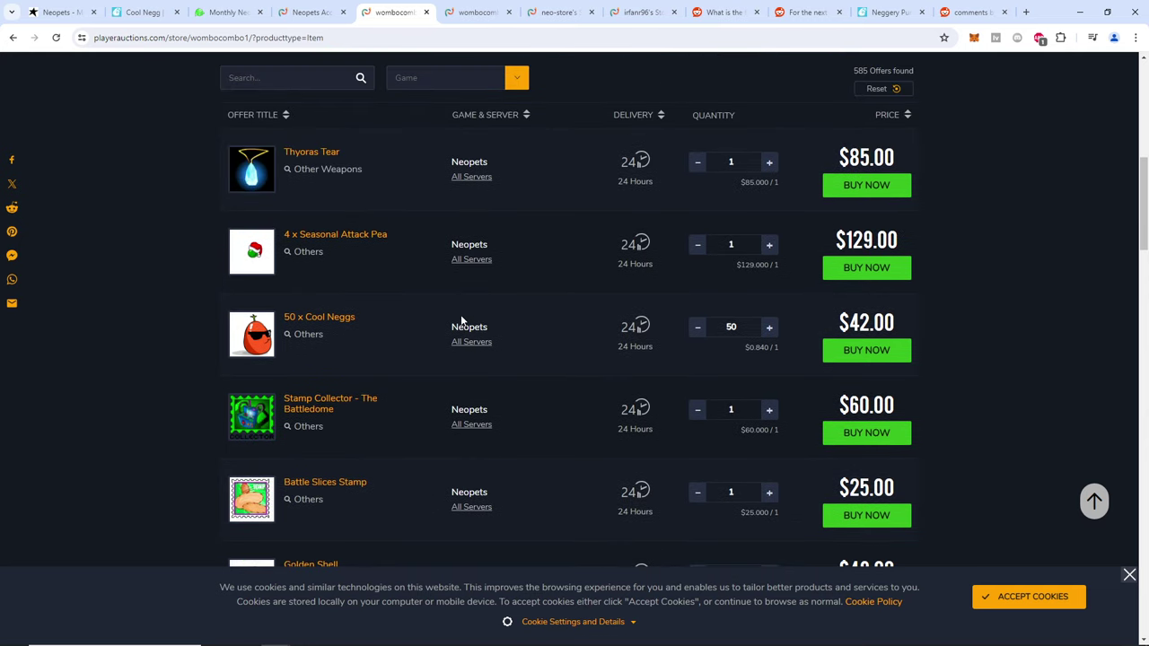
{"action": "scroll", "coordinate": [461, 320], "scroll_direction": "up", "scroll_amount": 1}
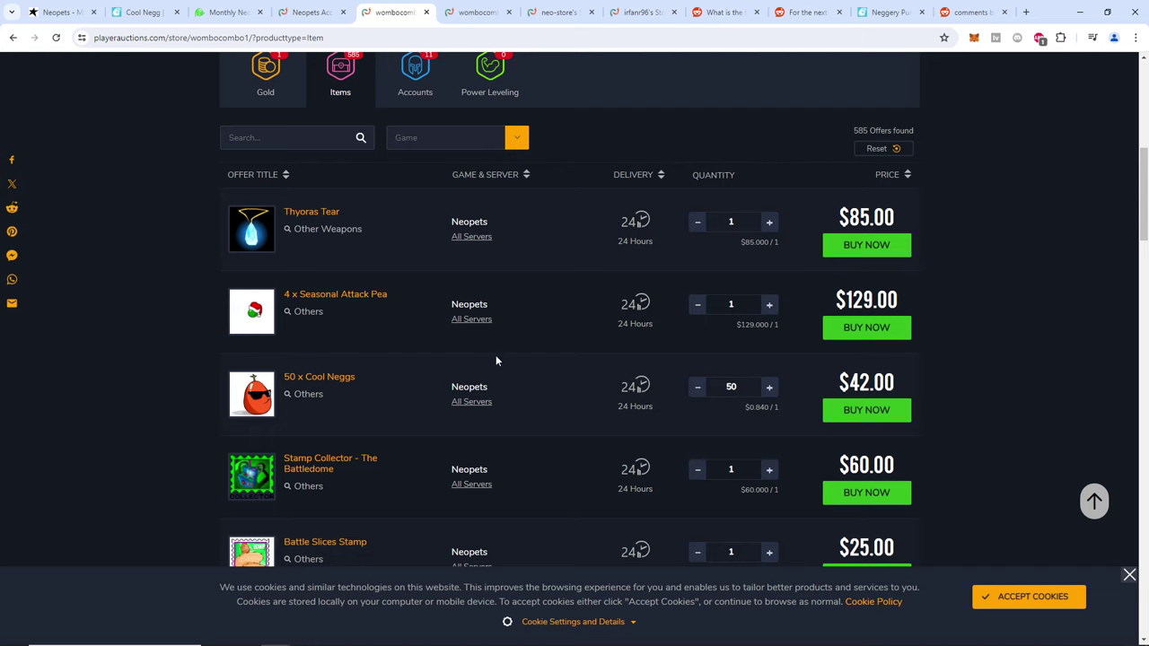
{"action": "left_click_drag", "start_coordinate": [390, 295], "coordinate": [280, 296]}
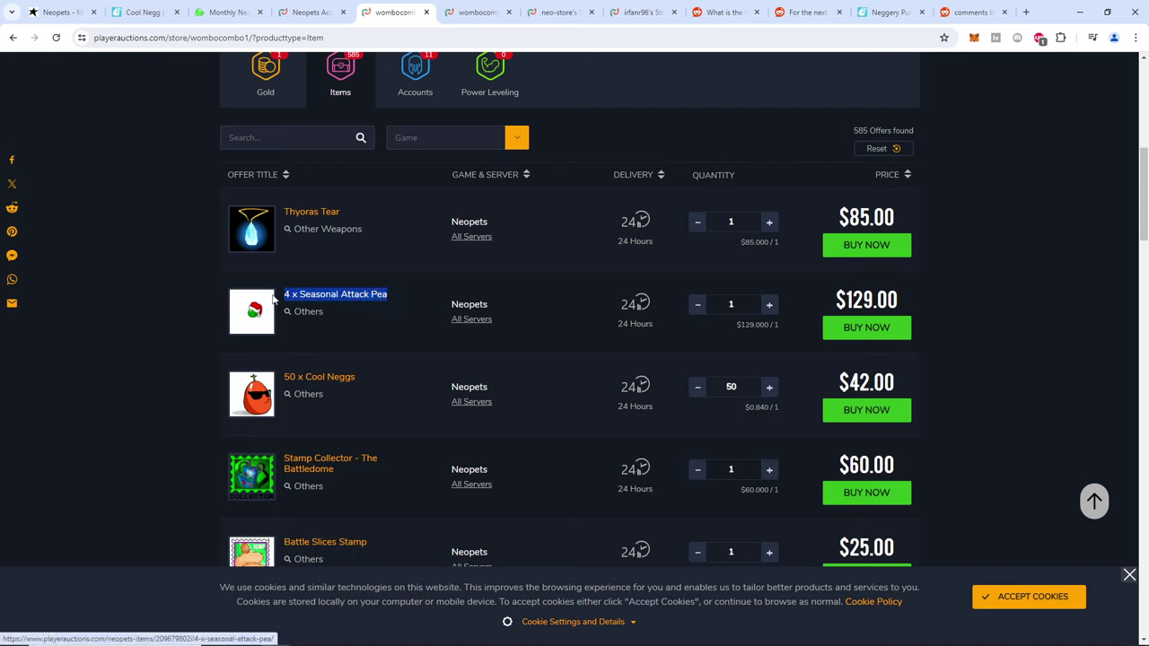
{"action": "scroll", "coordinate": [628, 363], "scroll_direction": "down", "scroll_amount": 1}
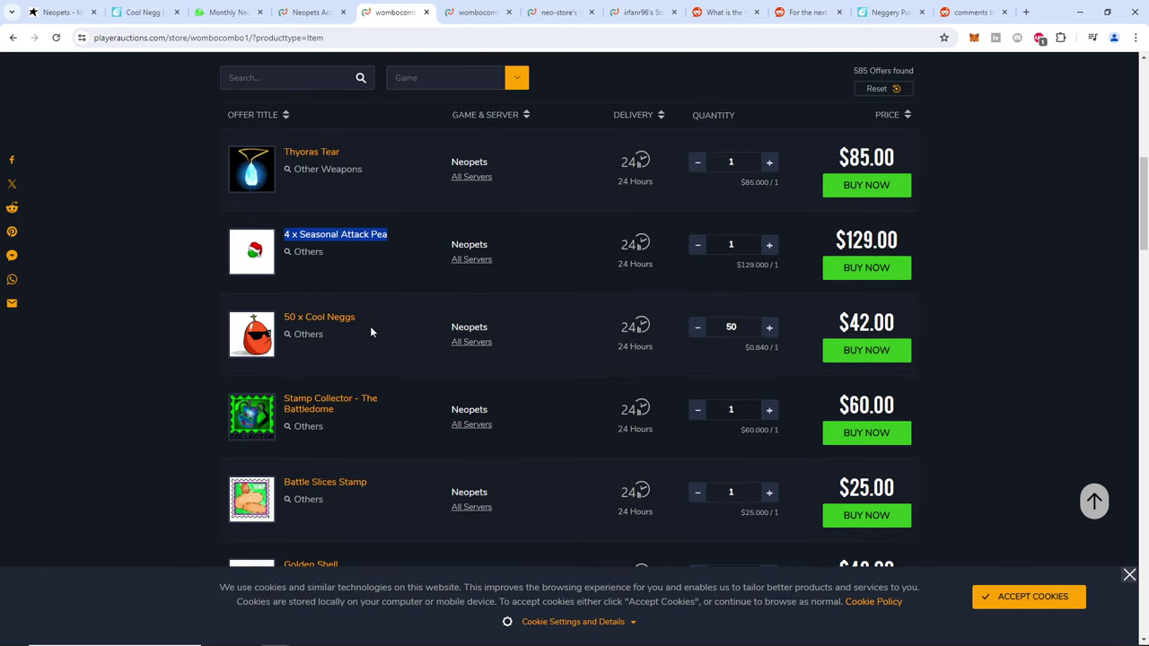
{"action": "scroll", "coordinate": [365, 309], "scroll_direction": "down", "scroll_amount": 3}
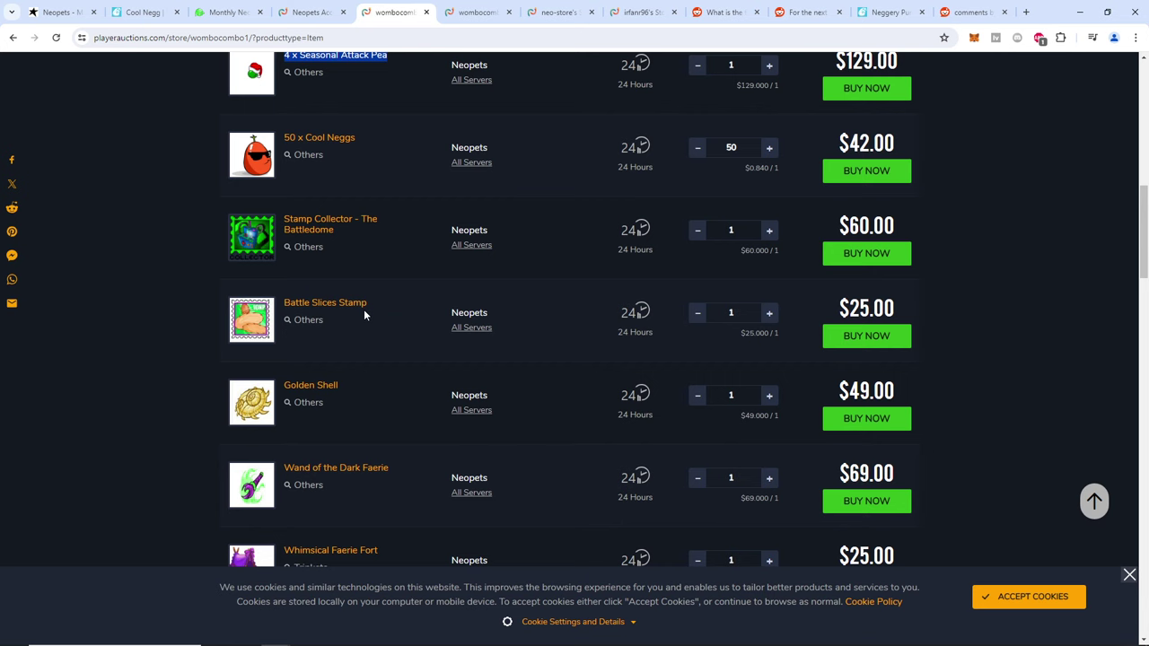
{"action": "scroll", "coordinate": [363, 312], "scroll_direction": "down", "scroll_amount": 2}
{"action": "scroll", "coordinate": [364, 314], "scroll_direction": "down", "scroll_amount": 2}
{"action": "scroll", "coordinate": [364, 314], "scroll_direction": "down", "scroll_amount": 2}
{"action": "scroll", "coordinate": [365, 316], "scroll_direction": "down", "scroll_amount": 2}
{"action": "scroll", "coordinate": [365, 322], "scroll_direction": "down", "scroll_amount": 3}
{"action": "scroll", "coordinate": [365, 323], "scroll_direction": "down", "scroll_amount": 2}
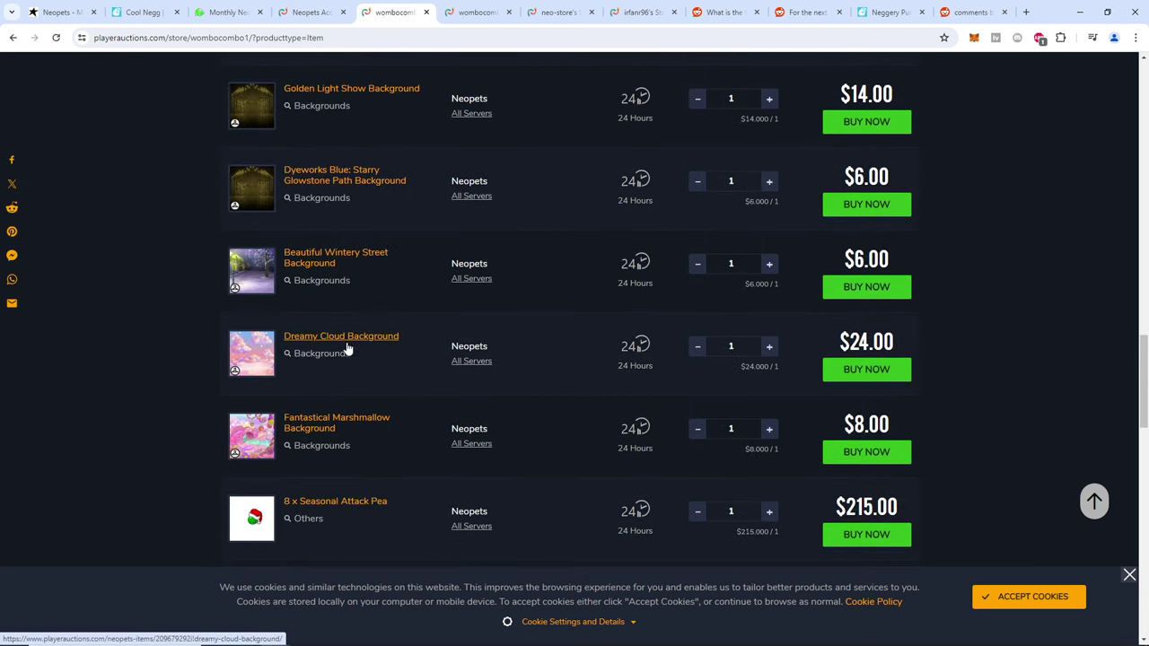
{"action": "scroll", "coordinate": [347, 339], "scroll_direction": "down", "scroll_amount": 2}
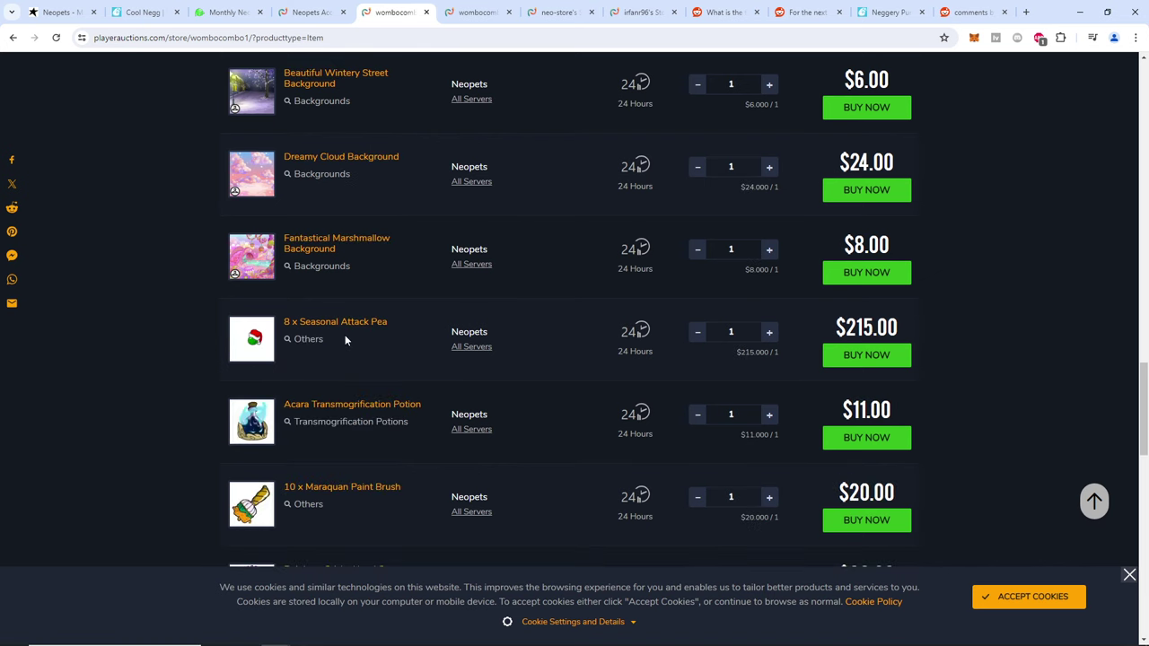
{"action": "scroll", "coordinate": [345, 339], "scroll_direction": "down", "scroll_amount": 2}
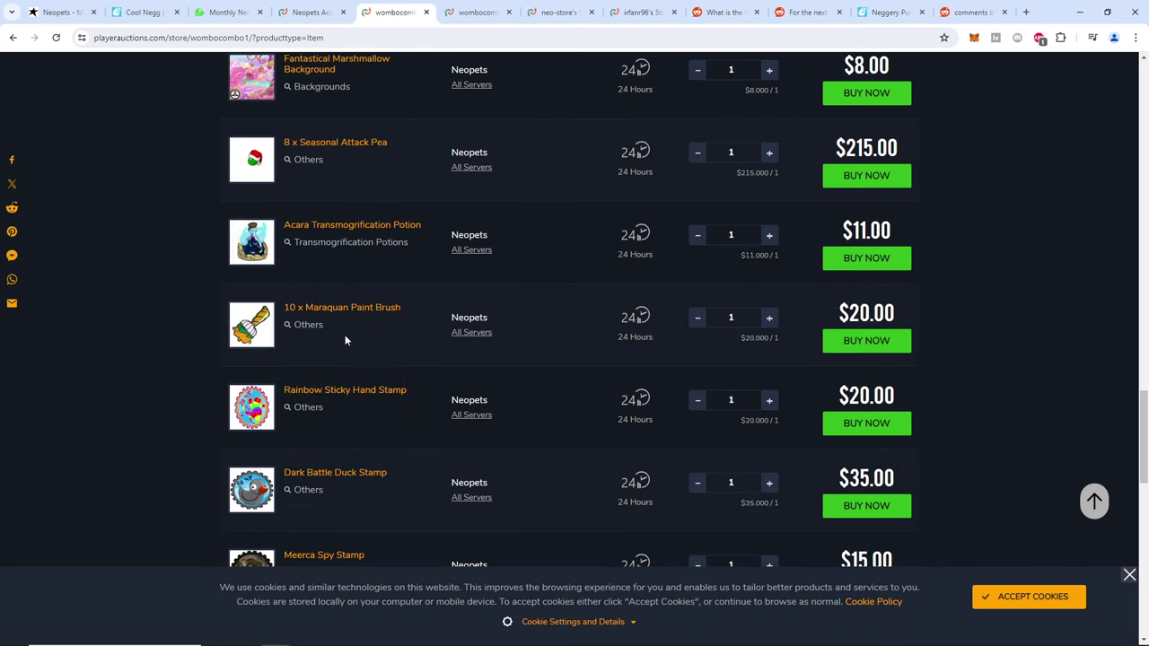
{"action": "scroll", "coordinate": [345, 339], "scroll_direction": "down", "scroll_amount": 2}
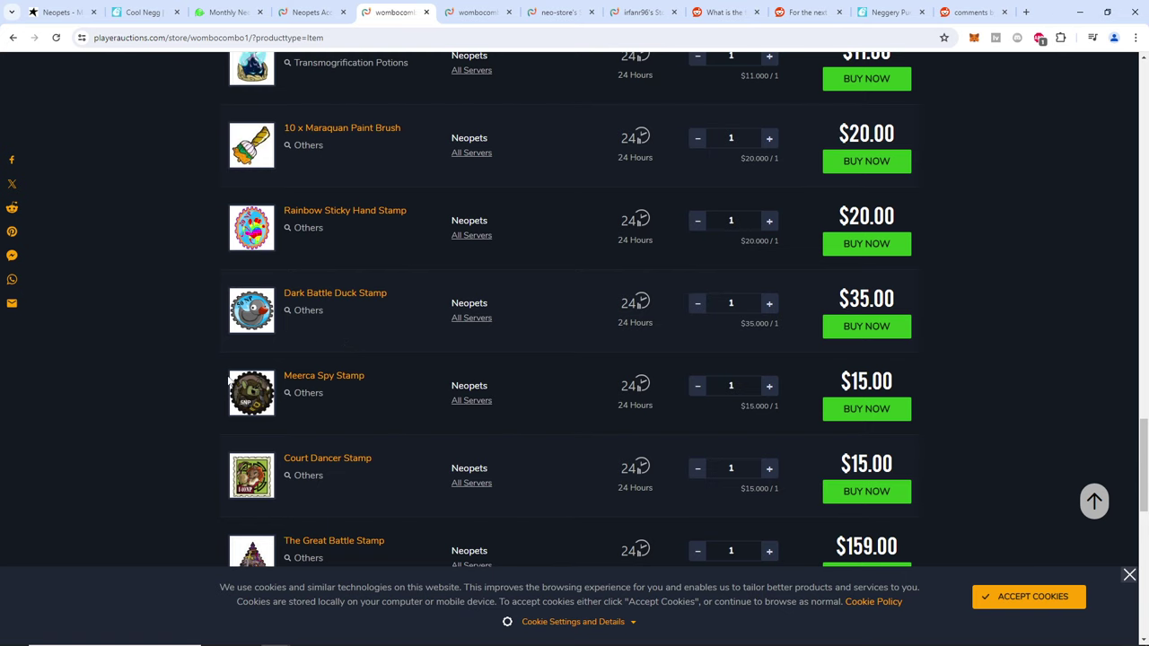
{"action": "scroll", "coordinate": [157, 462], "scroll_direction": "up", "scroll_amount": 5}
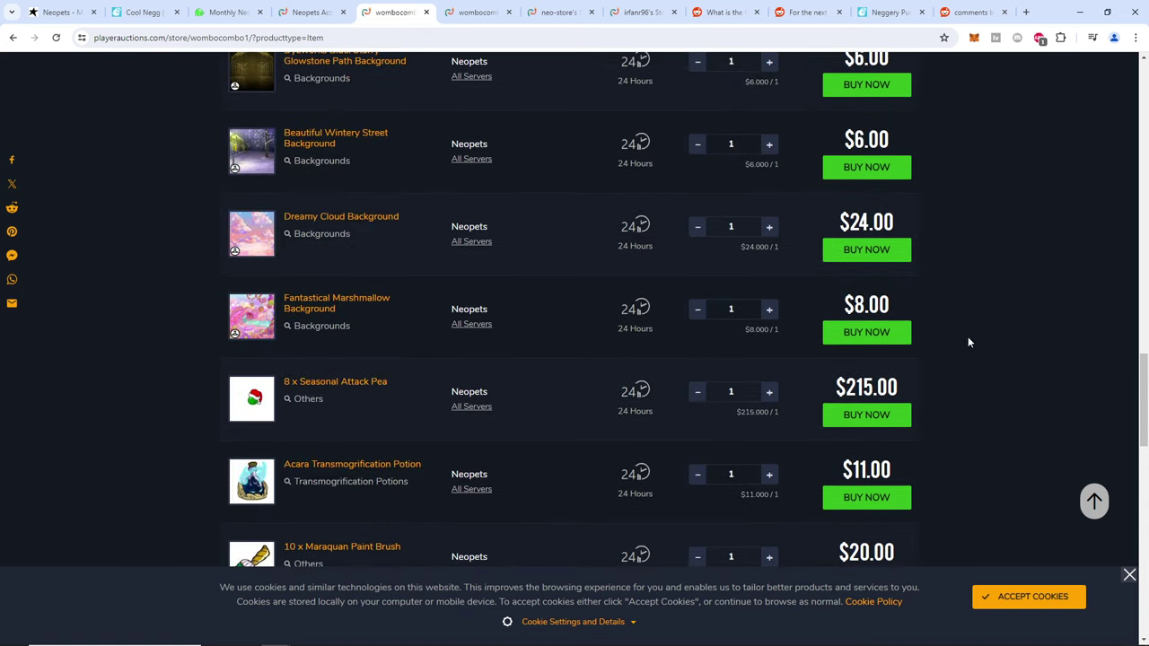
{"action": "left_click_drag", "start_coordinate": [1142, 390], "coordinate": [1101, 95]}
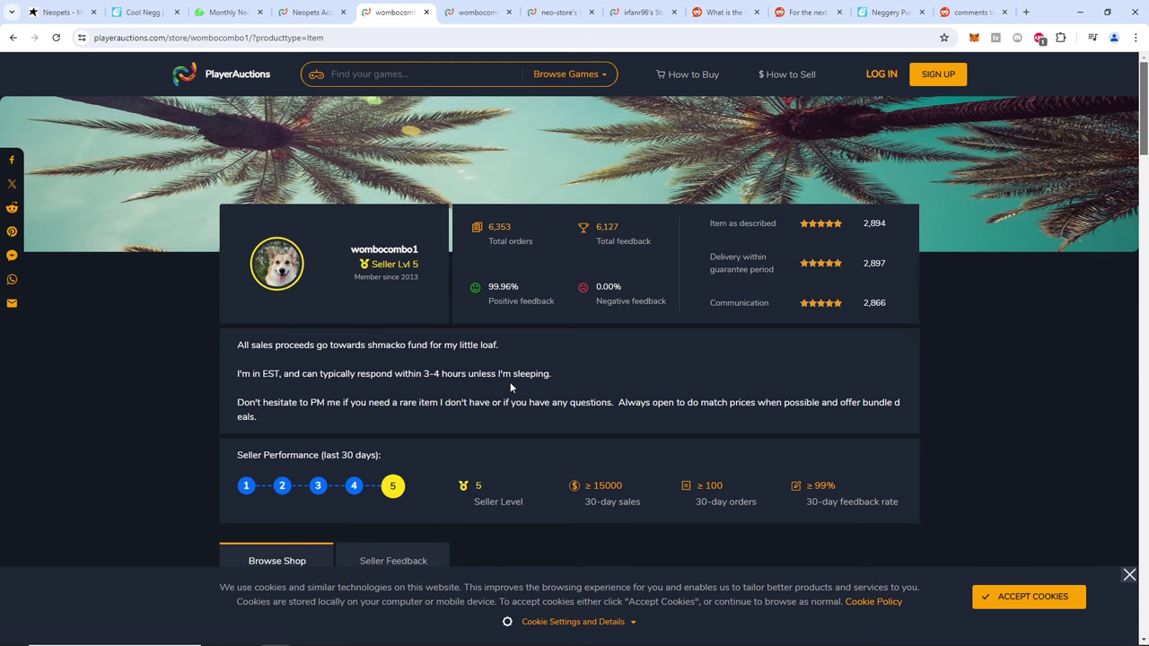
{"action": "scroll", "coordinate": [503, 377], "scroll_direction": "down", "scroll_amount": 2}
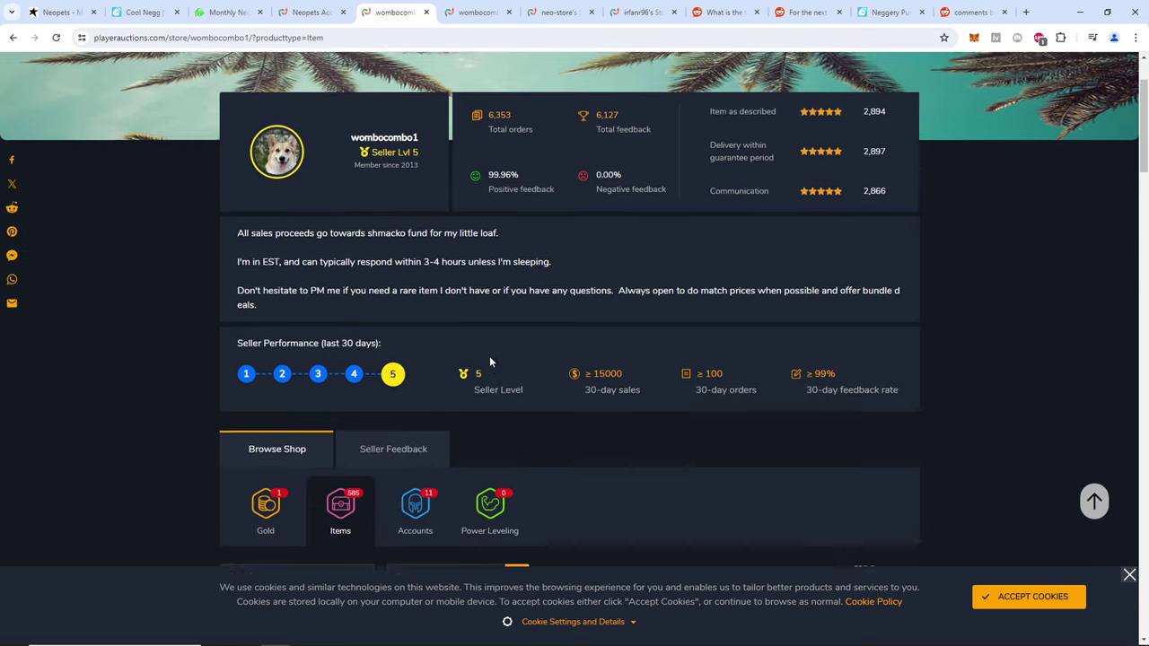
{"action": "scroll", "coordinate": [490, 361], "scroll_direction": "up", "scroll_amount": 2}
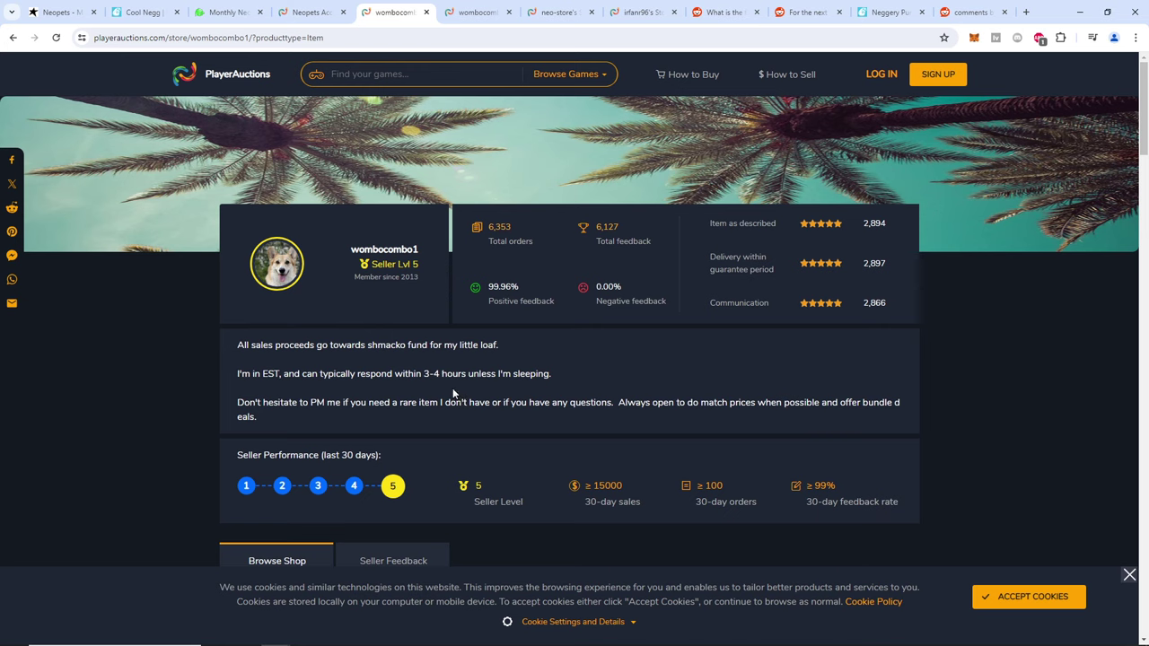